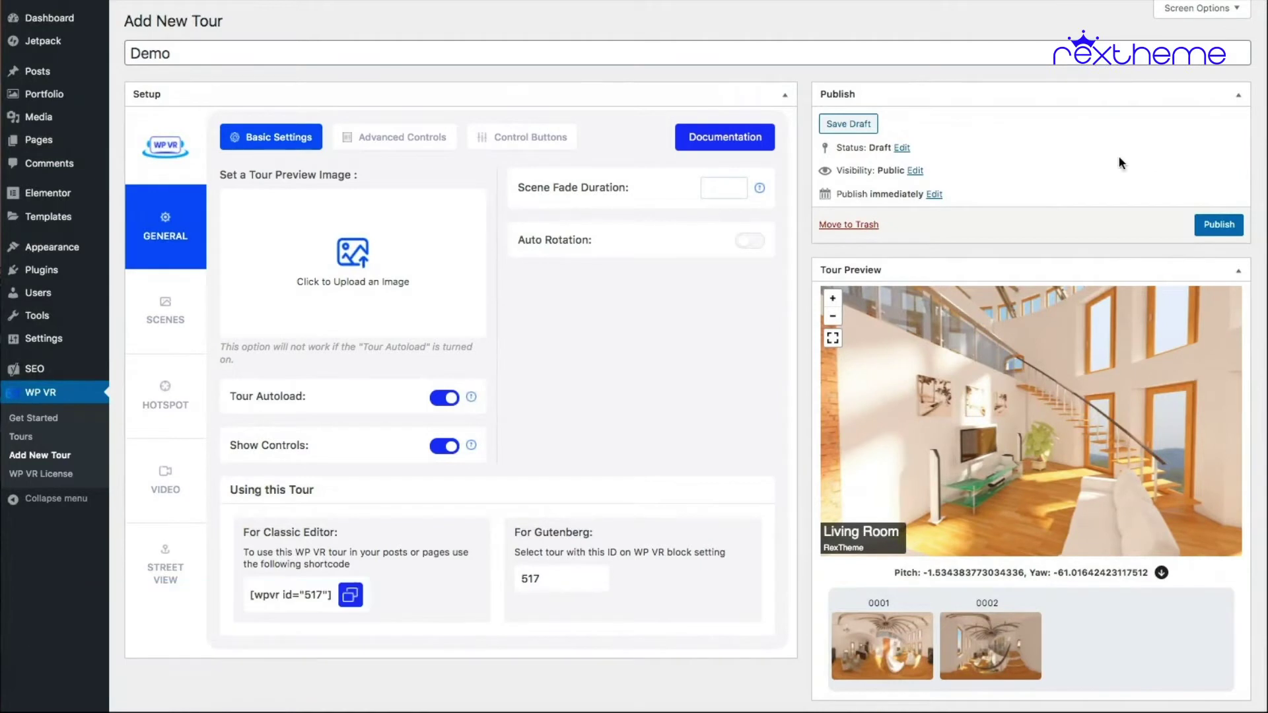
Look through the settings of both tour scenes and their hotspots, with the tour preview turned towards the brick wall
drag(906, 354, 1037, 337)
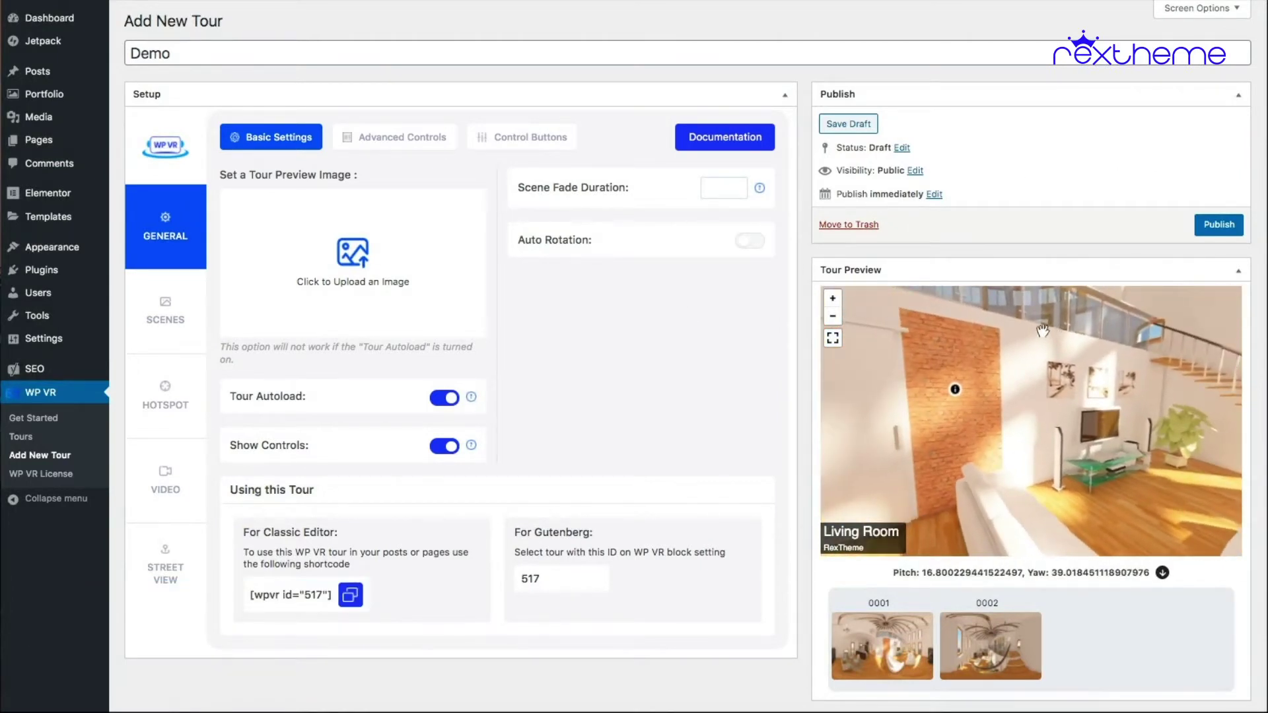
click(177, 322)
click(271, 157)
click(303, 156)
click(274, 156)
click(168, 395)
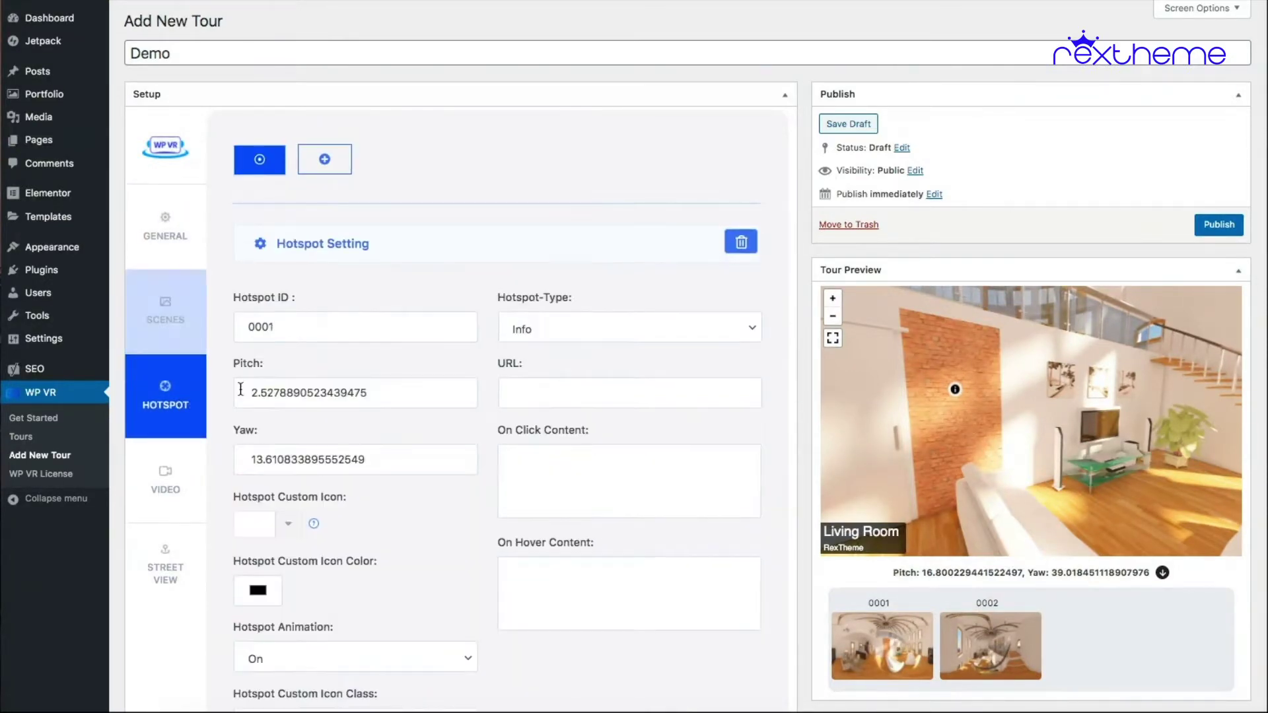
click(197, 337)
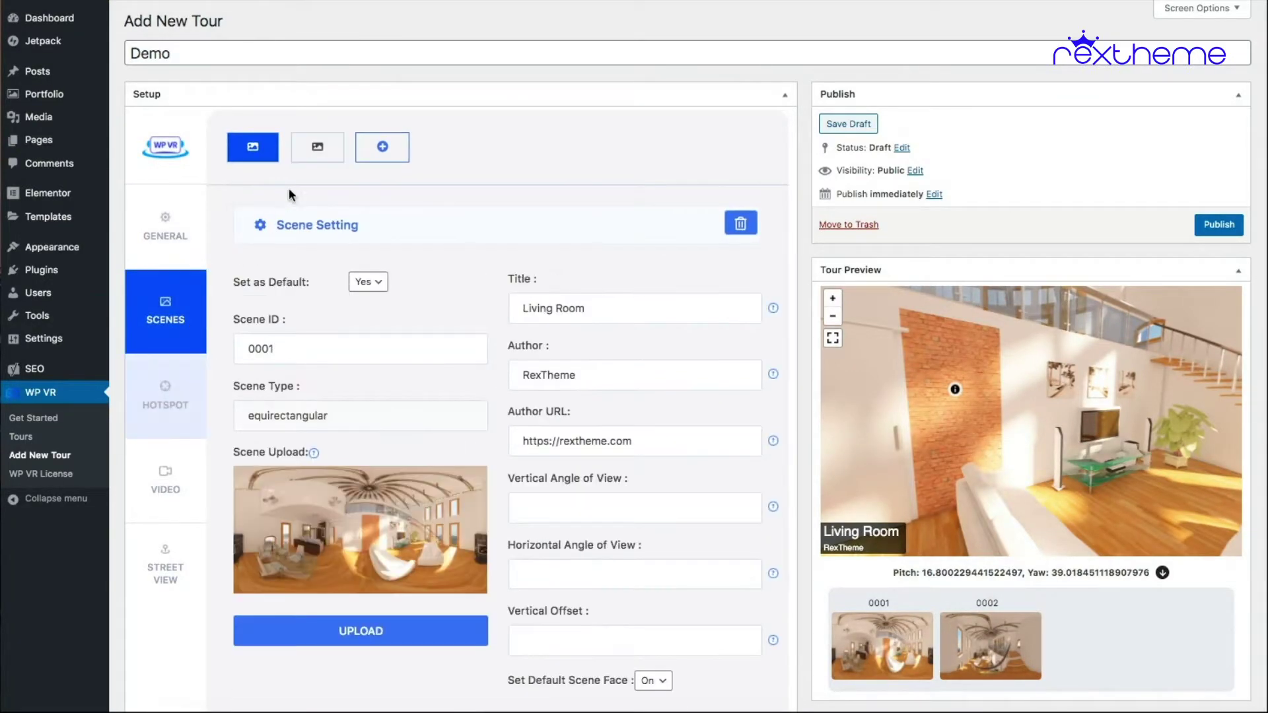
click(317, 148)
click(191, 387)
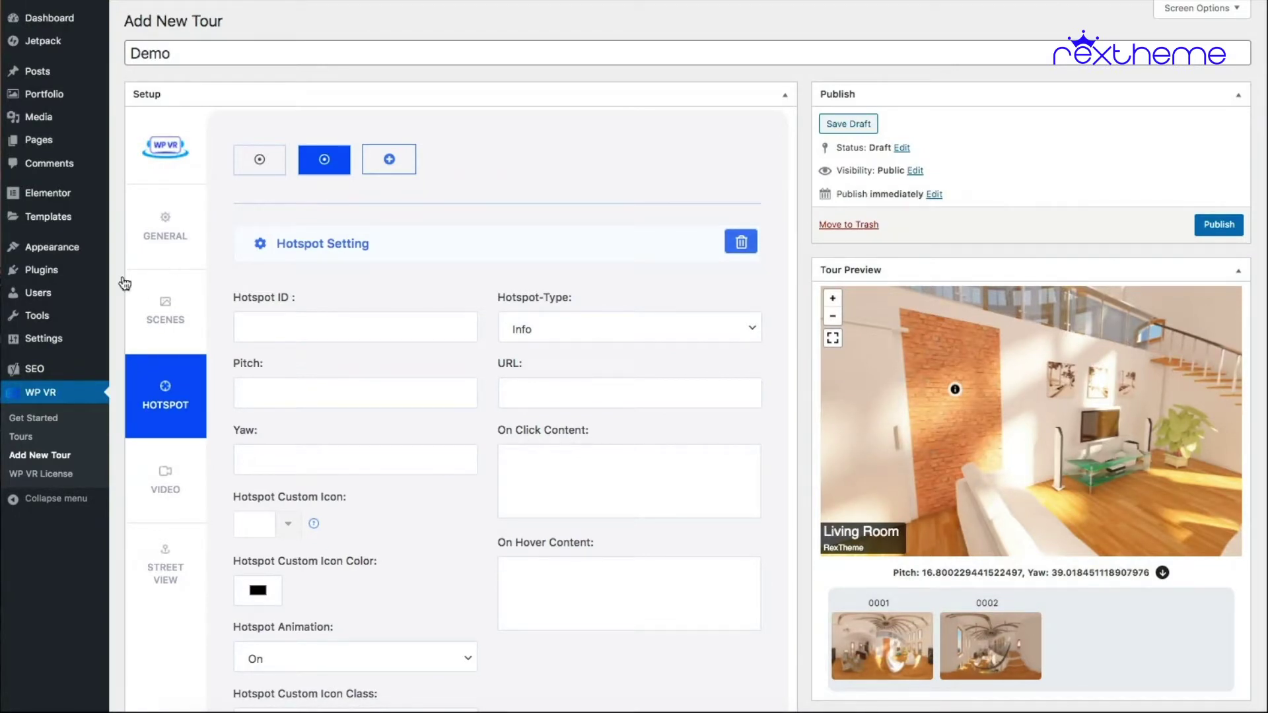
Open the hotspot settings of the Living Room scene and examine the available hotspot types
click(136, 309)
click(263, 153)
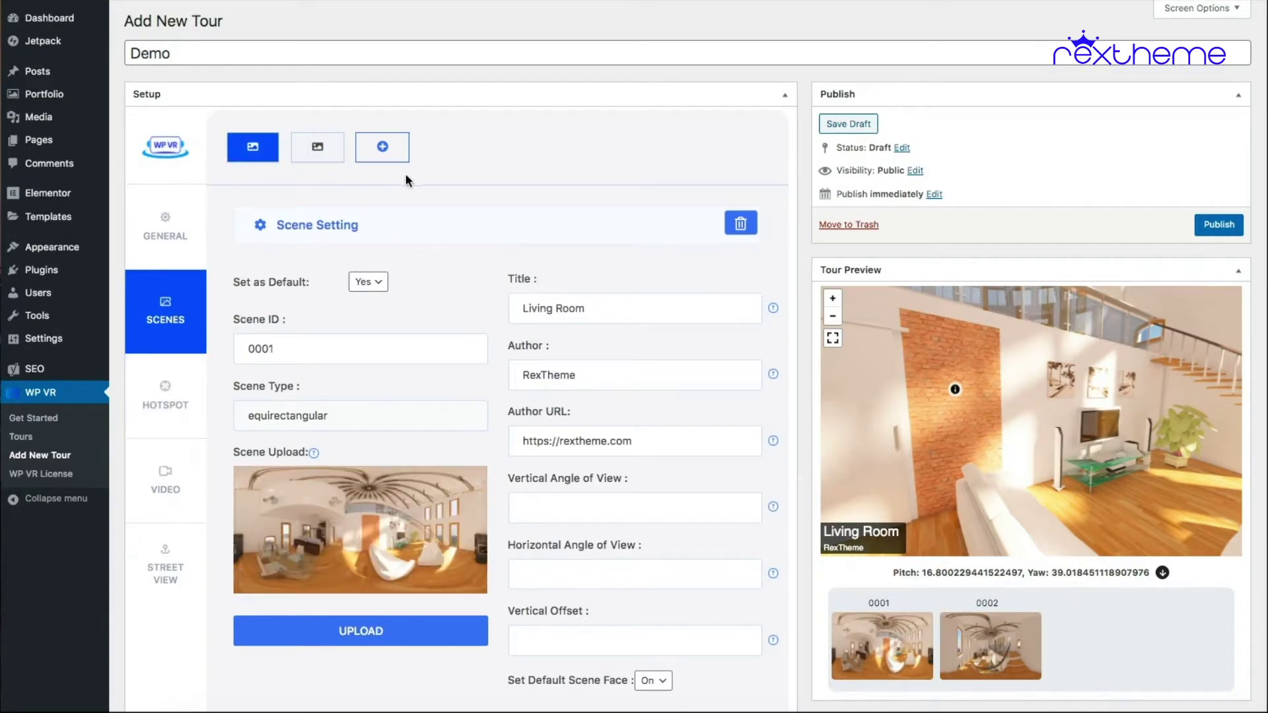
drag(951, 386, 991, 396)
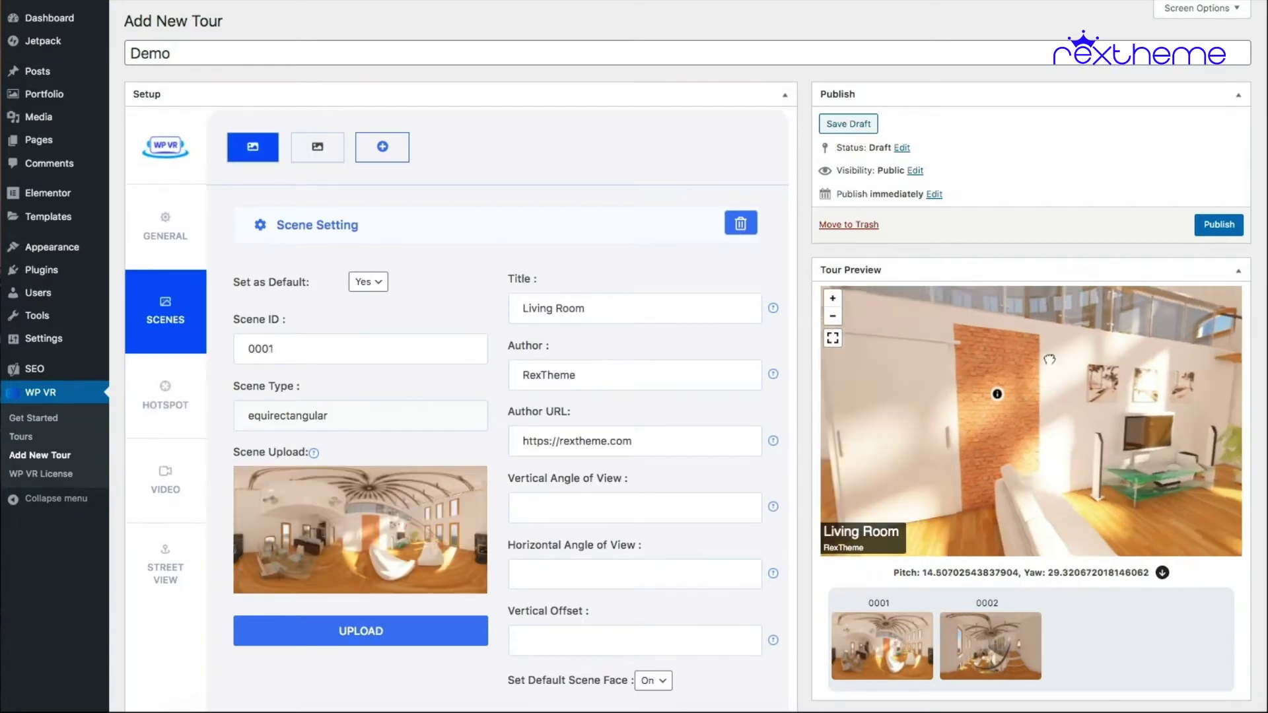
click(173, 406)
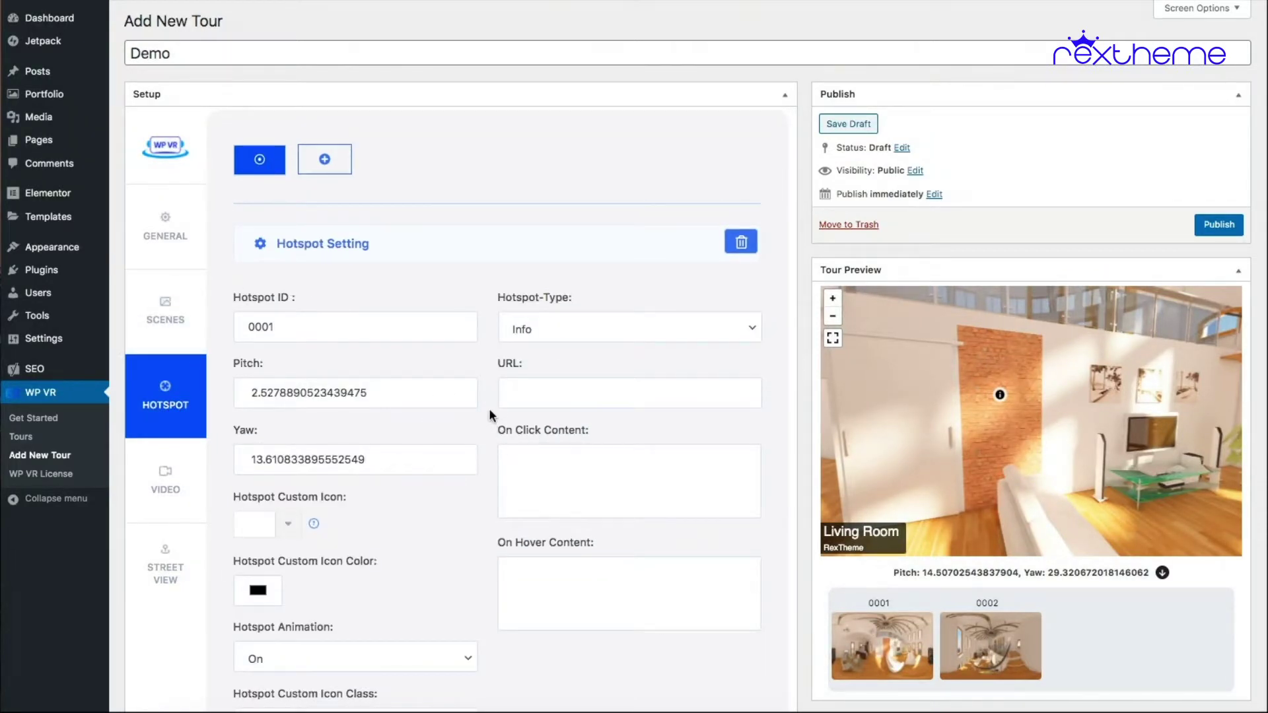
click(578, 332)
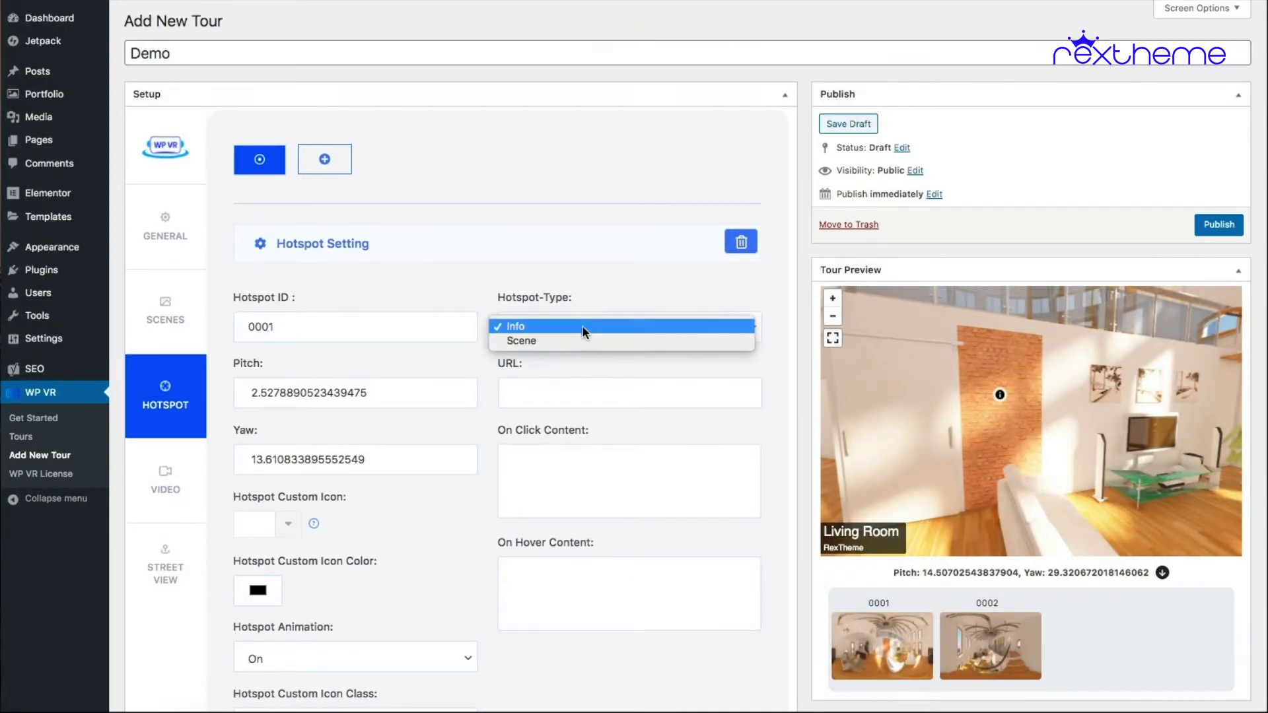
click(583, 326)
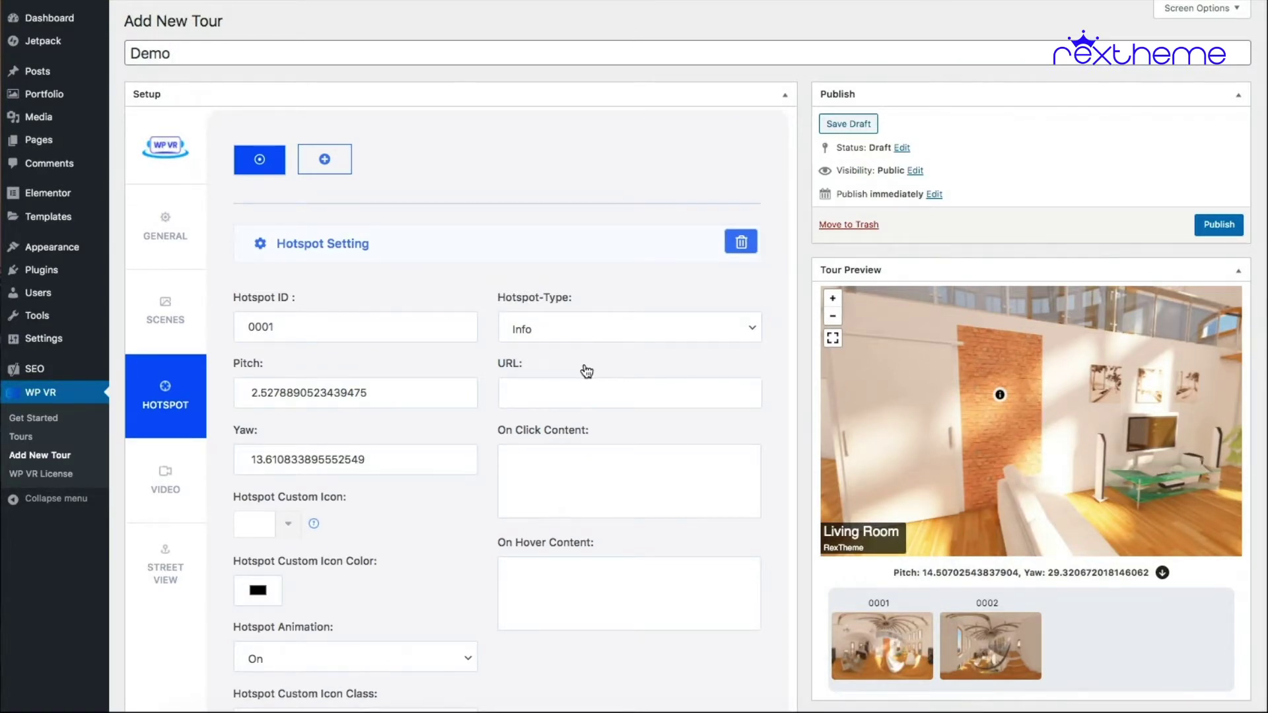
click(581, 343)
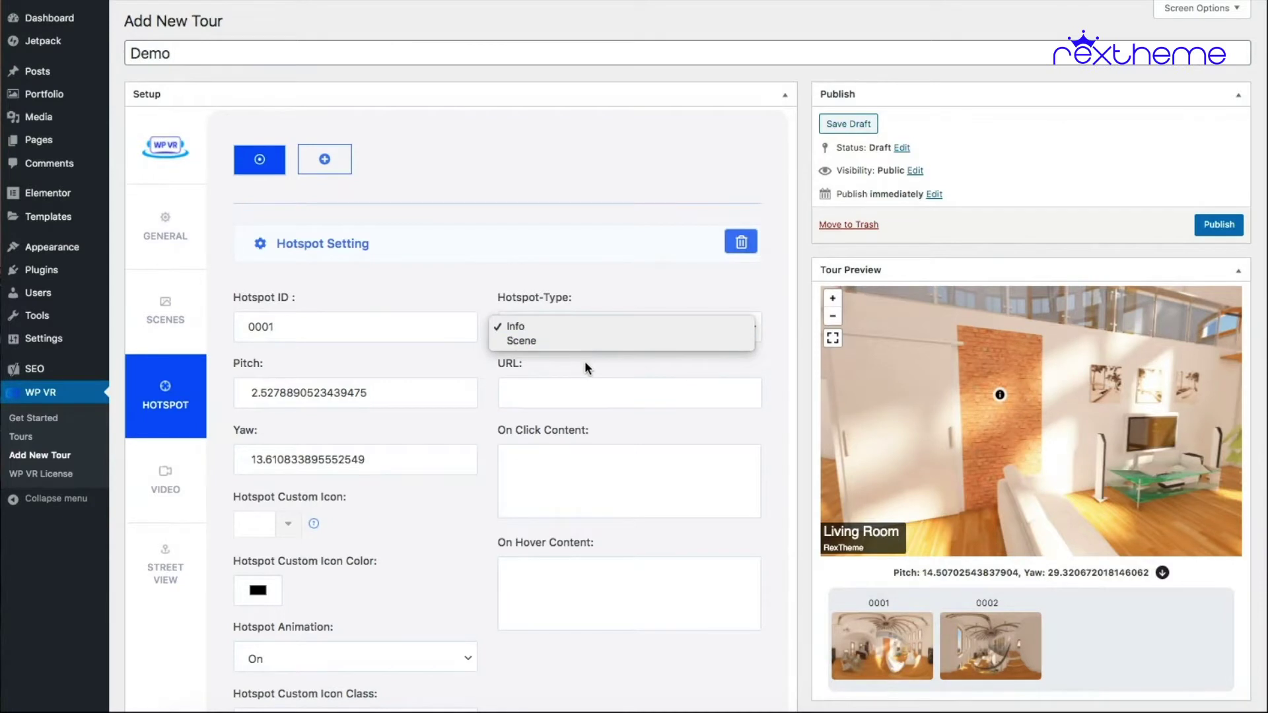
click(585, 361)
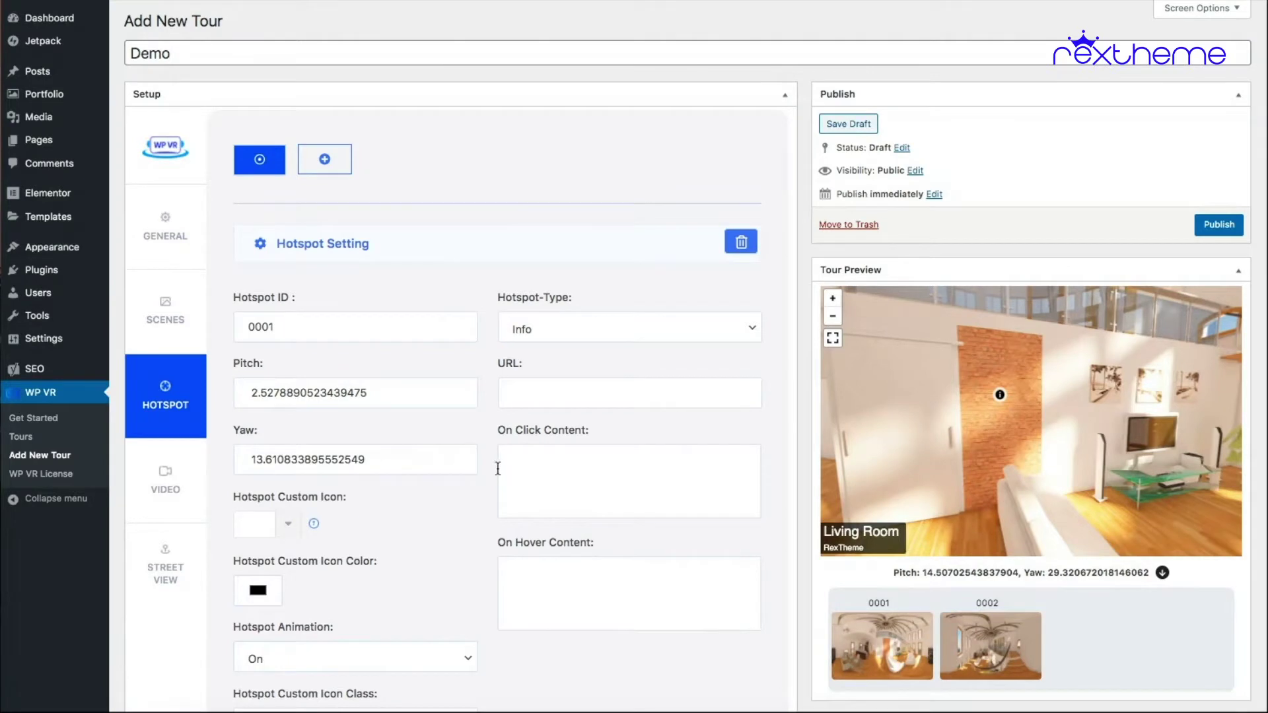
Set the hotspot's On Hover Content to "Welcome" and refresh the tour preview
scroll(486, 530, down, 1)
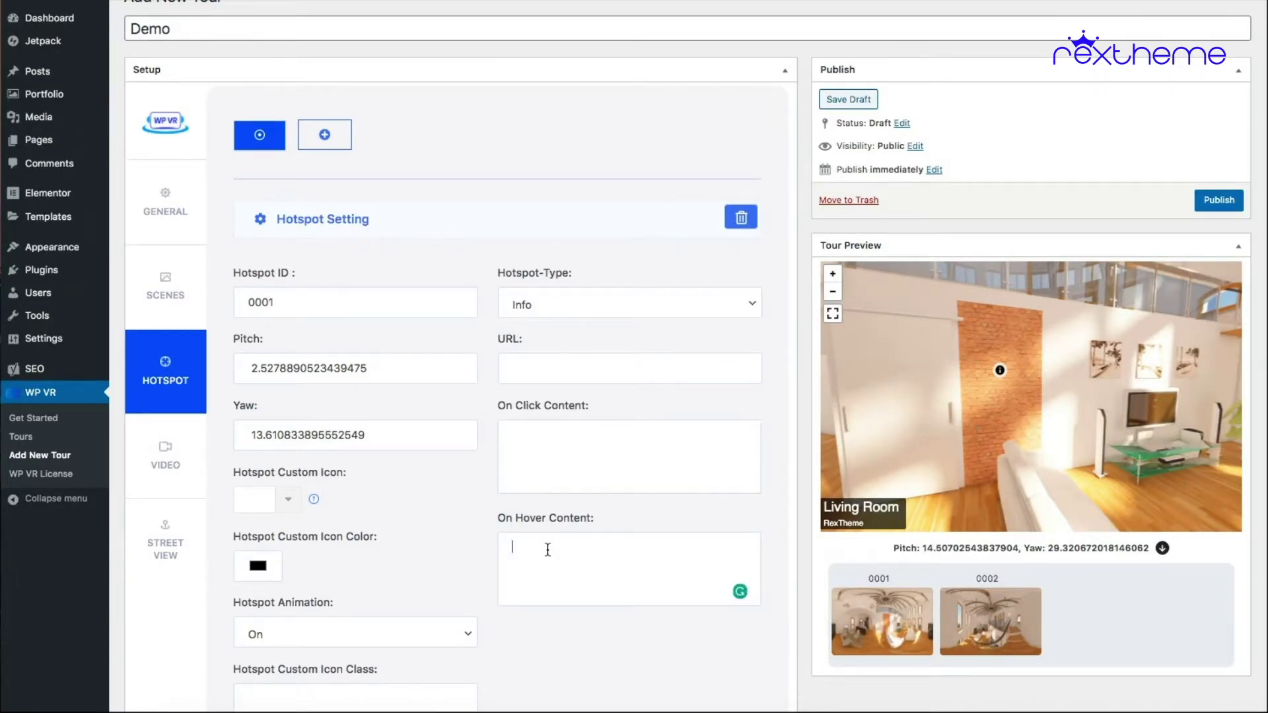
text(Welcome)
scroll(631, 521, down, 3)
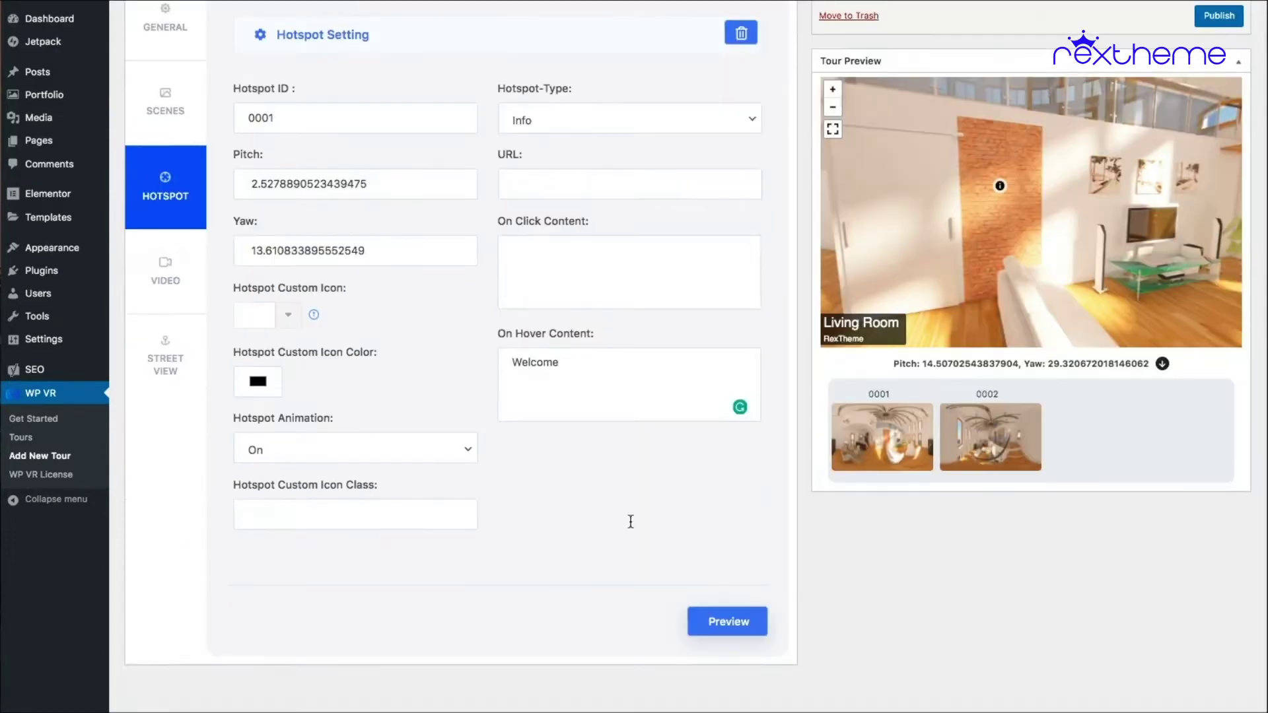
click(720, 625)
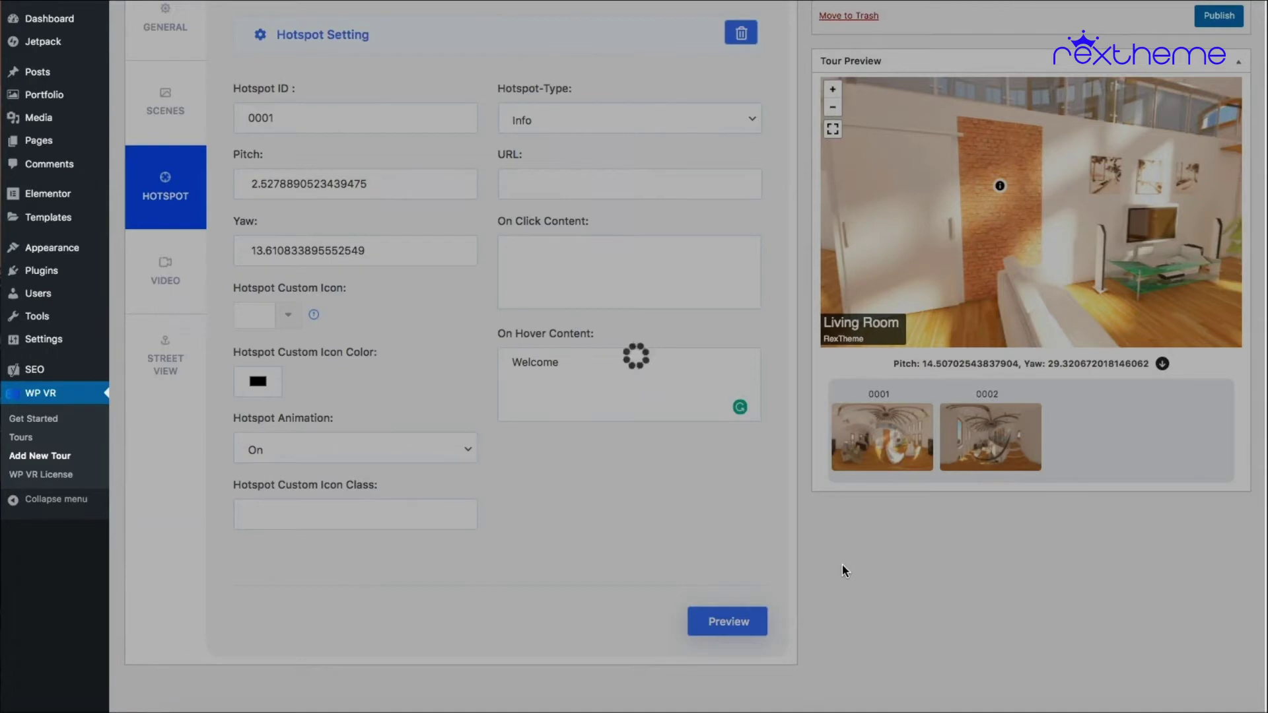
Turn the tour preview to the brick wall and check the hotspot's hover content
scroll(838, 564, up, 2)
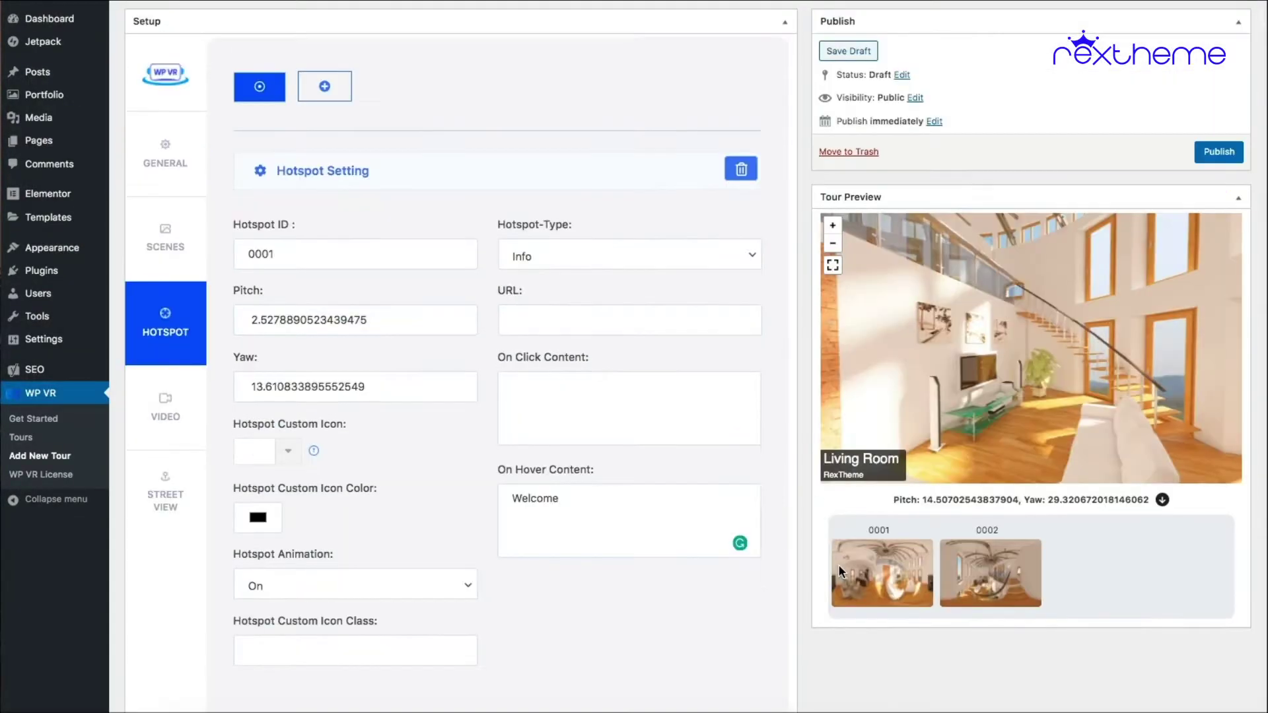
drag(897, 376, 1019, 351)
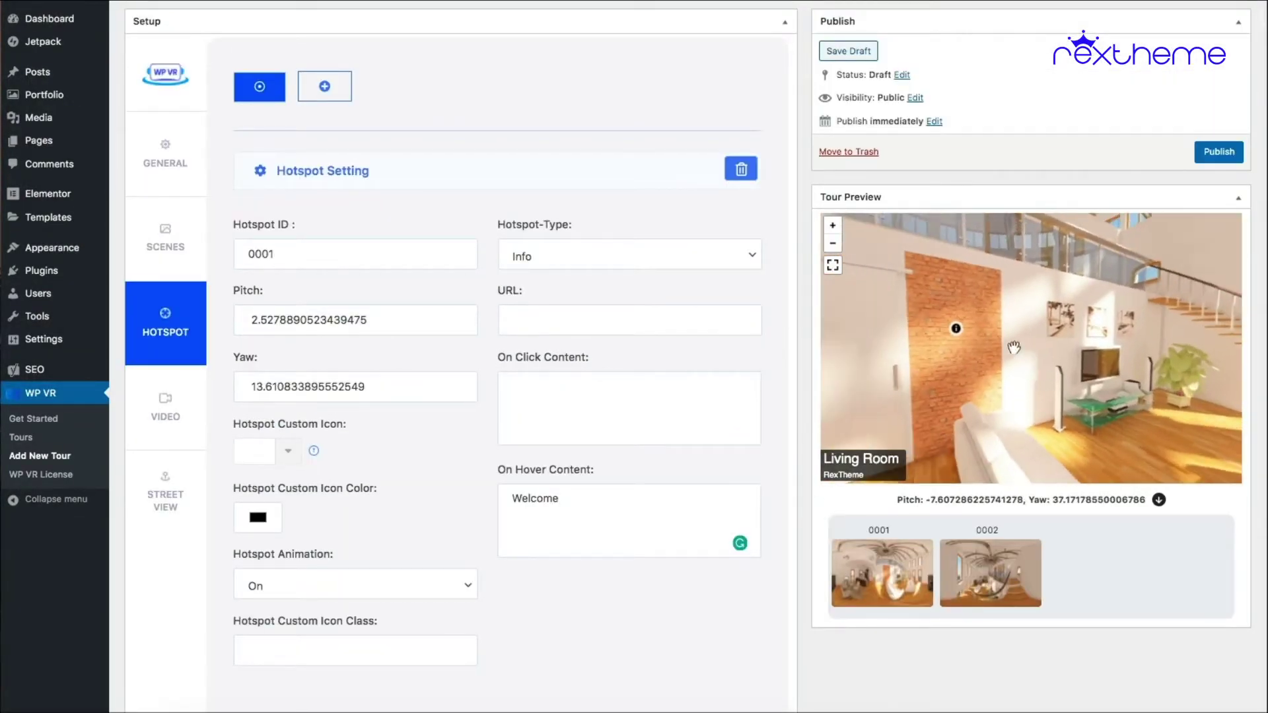
mouse_move(958, 330)
Set the hotspot's On Click Content to "<p>This house is on sale</p>" and refresh the tour preview
click(566, 395)
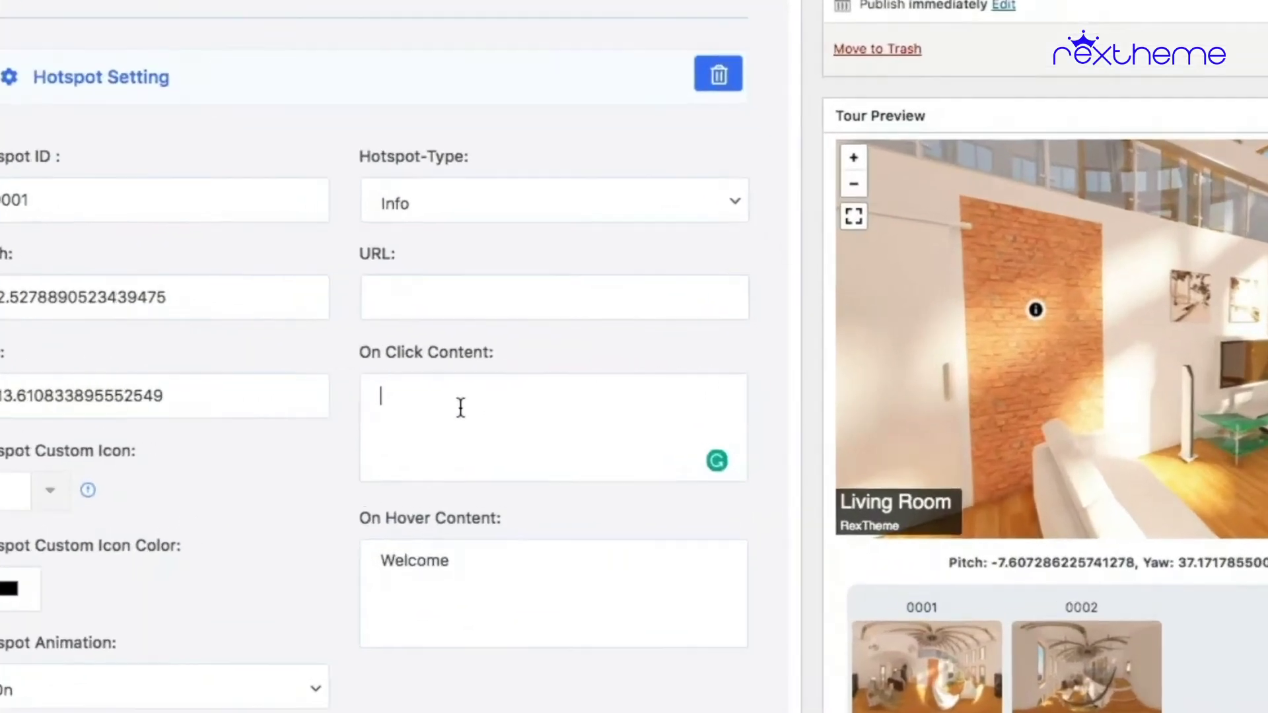
text(<p)
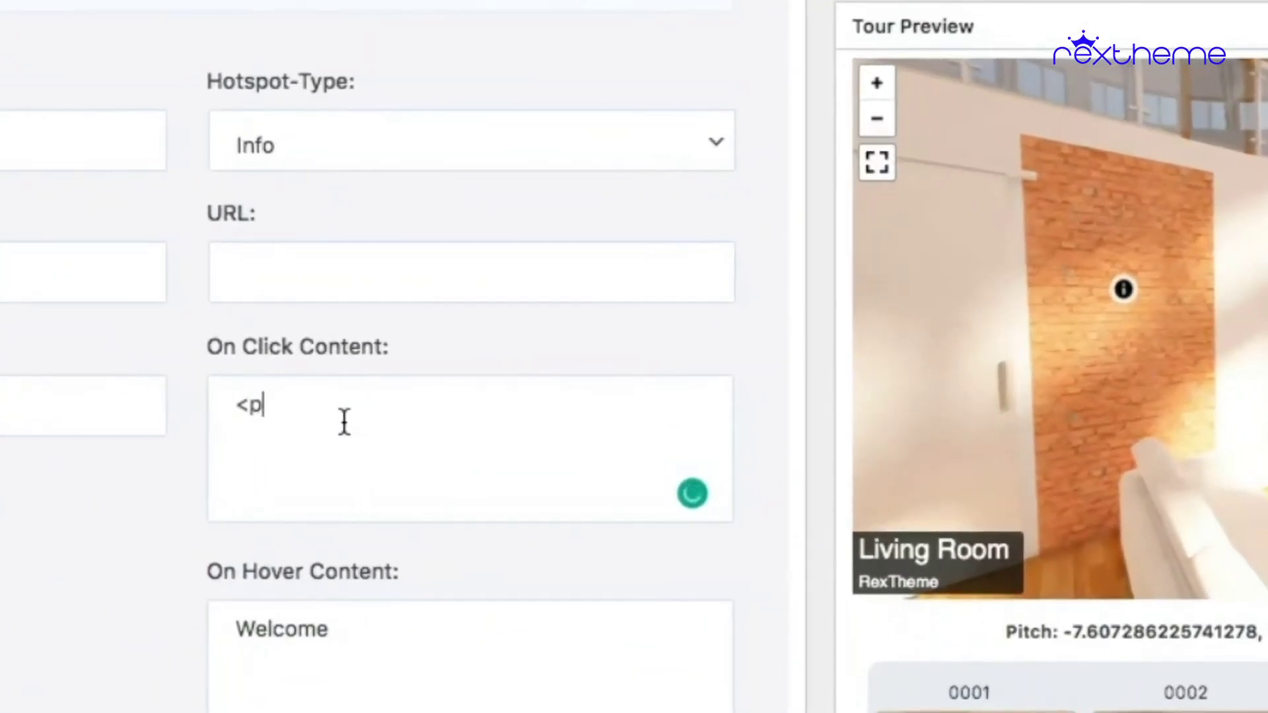
text(>This ho)
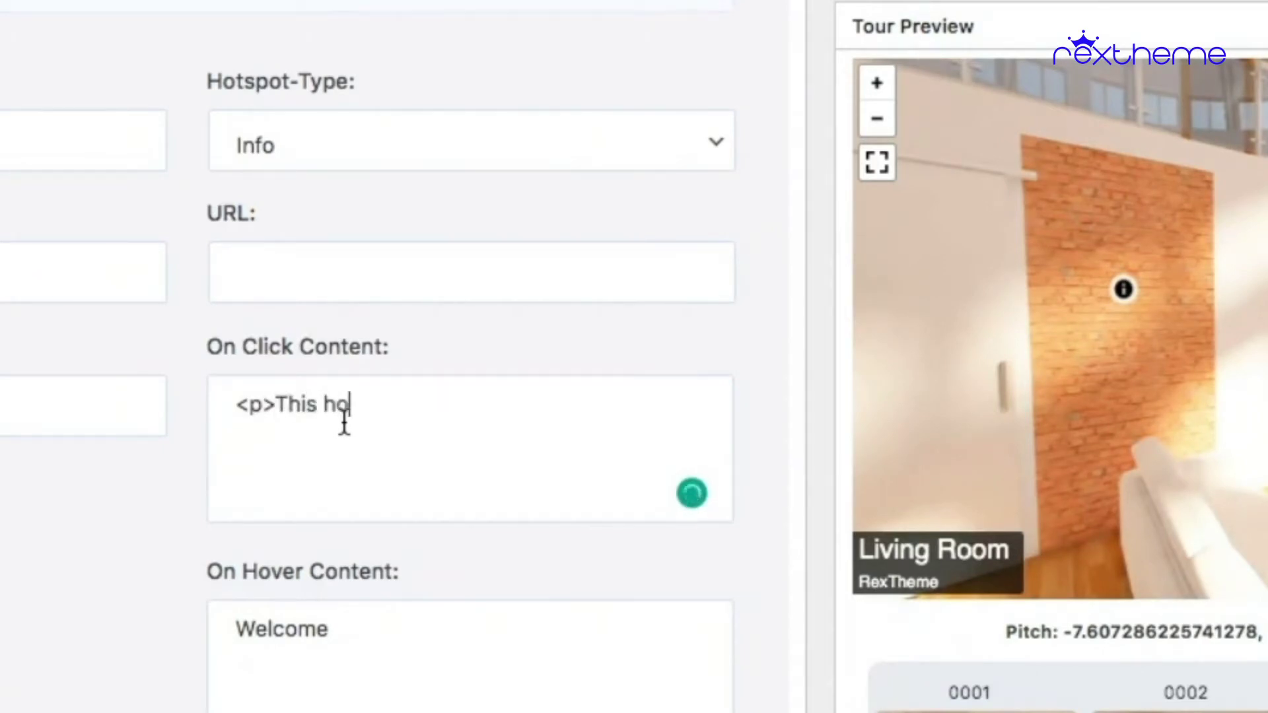
text(use is on sale)
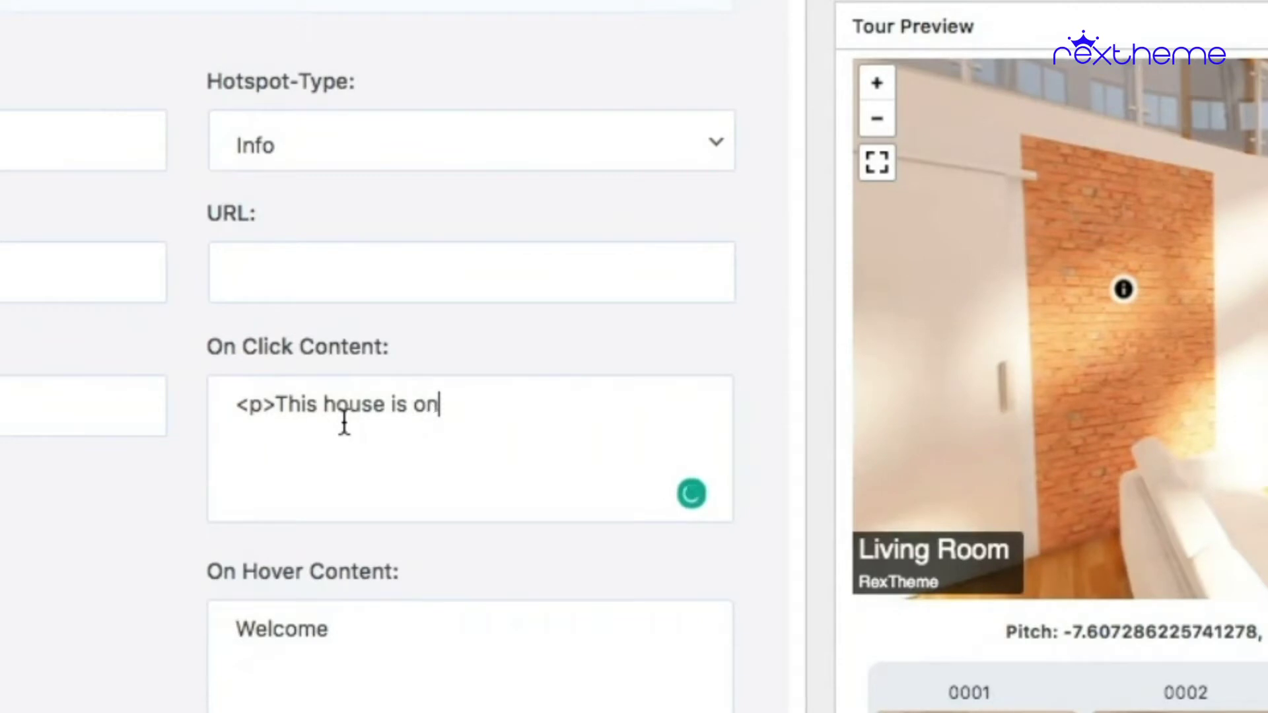
text(</p>)
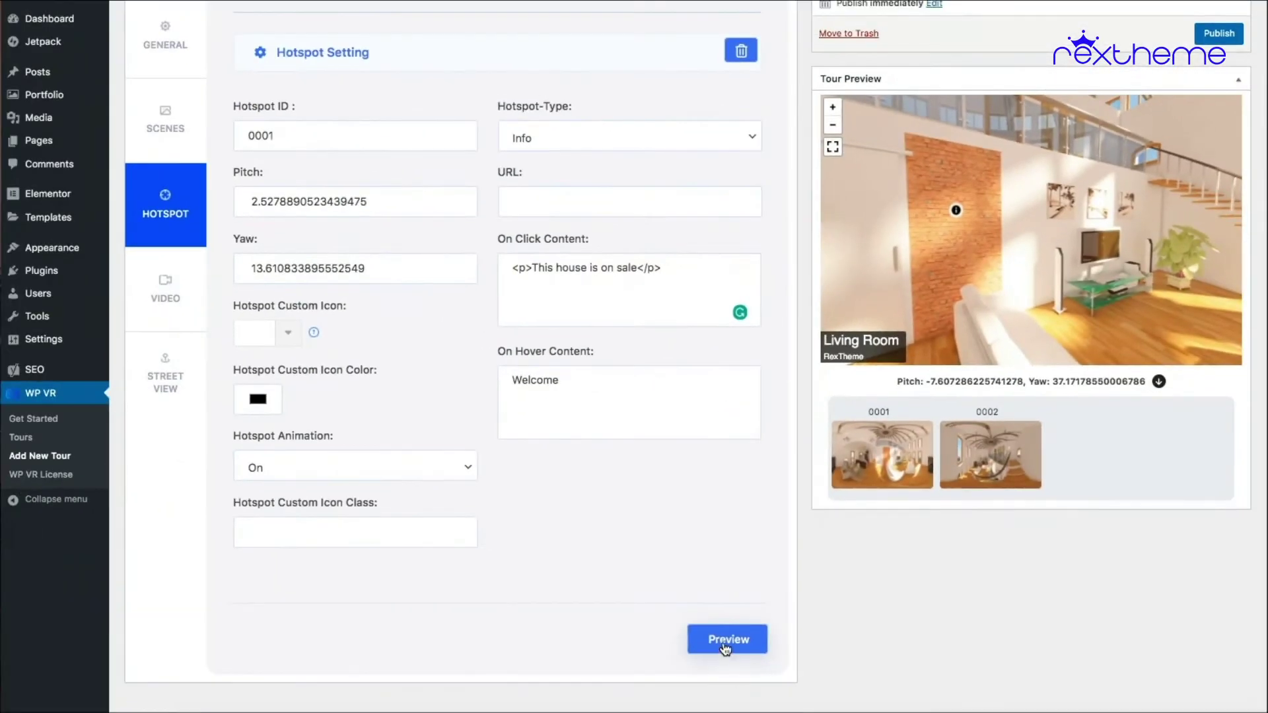
click(724, 635)
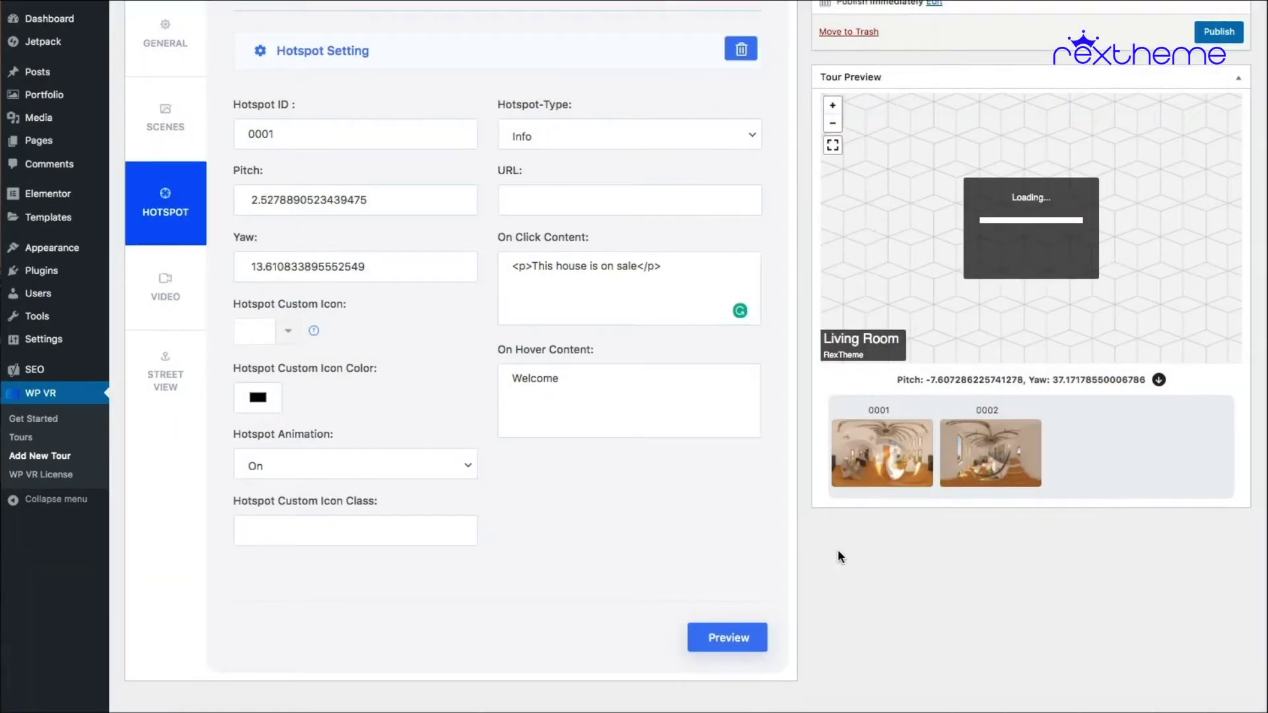
Check the brick wall hotspot's hover and on-click content in the tour preview, closing the content popup when finished
scroll(838, 557, down, 1)
click(1039, 205)
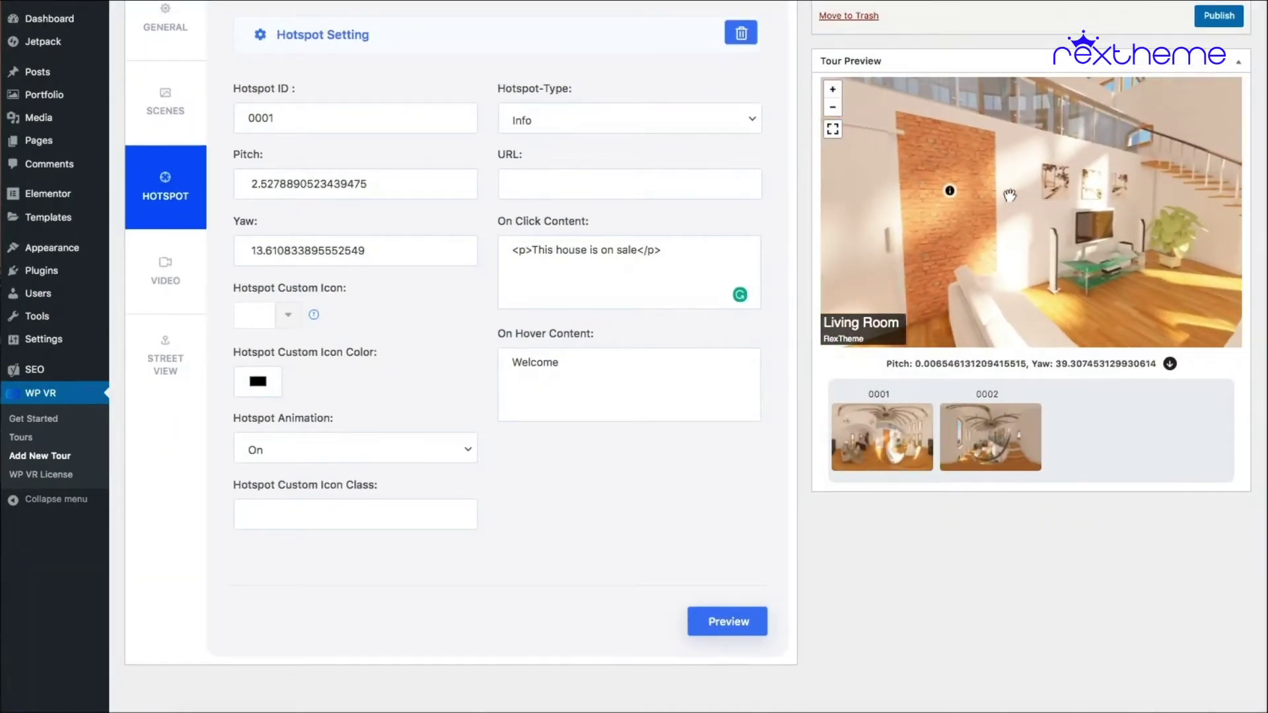
mouse_move(951, 194)
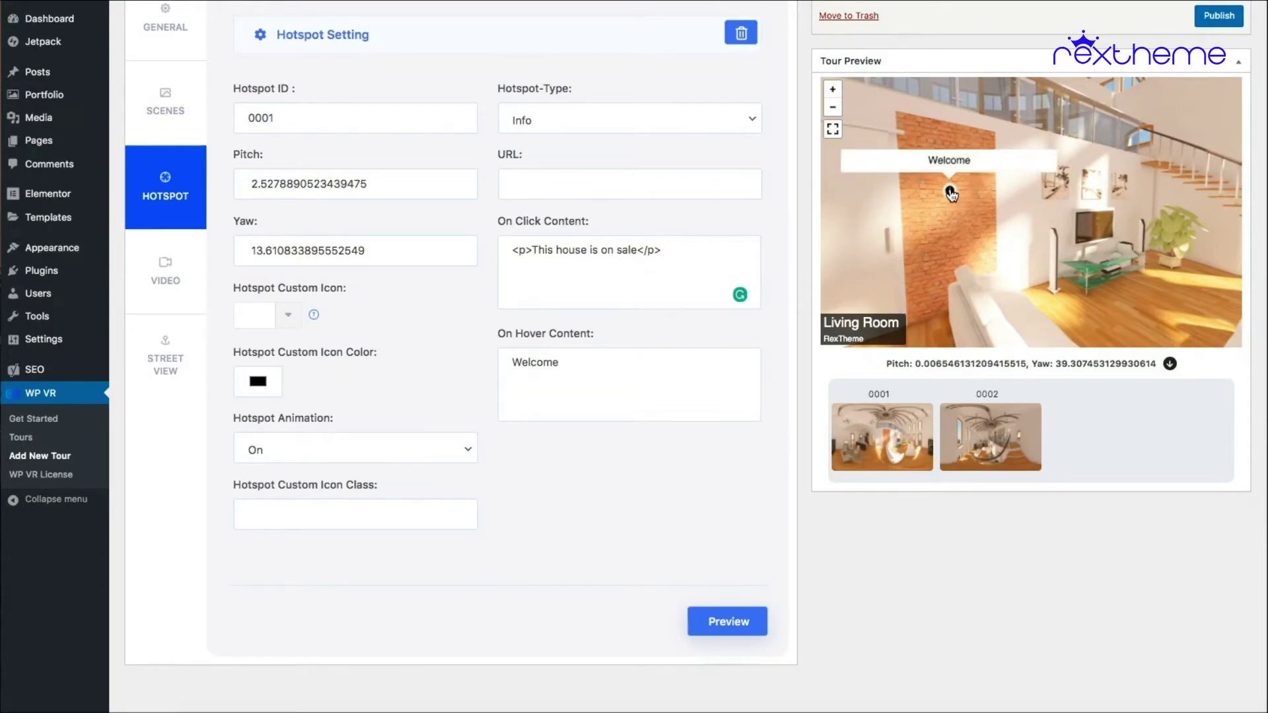
click(951, 194)
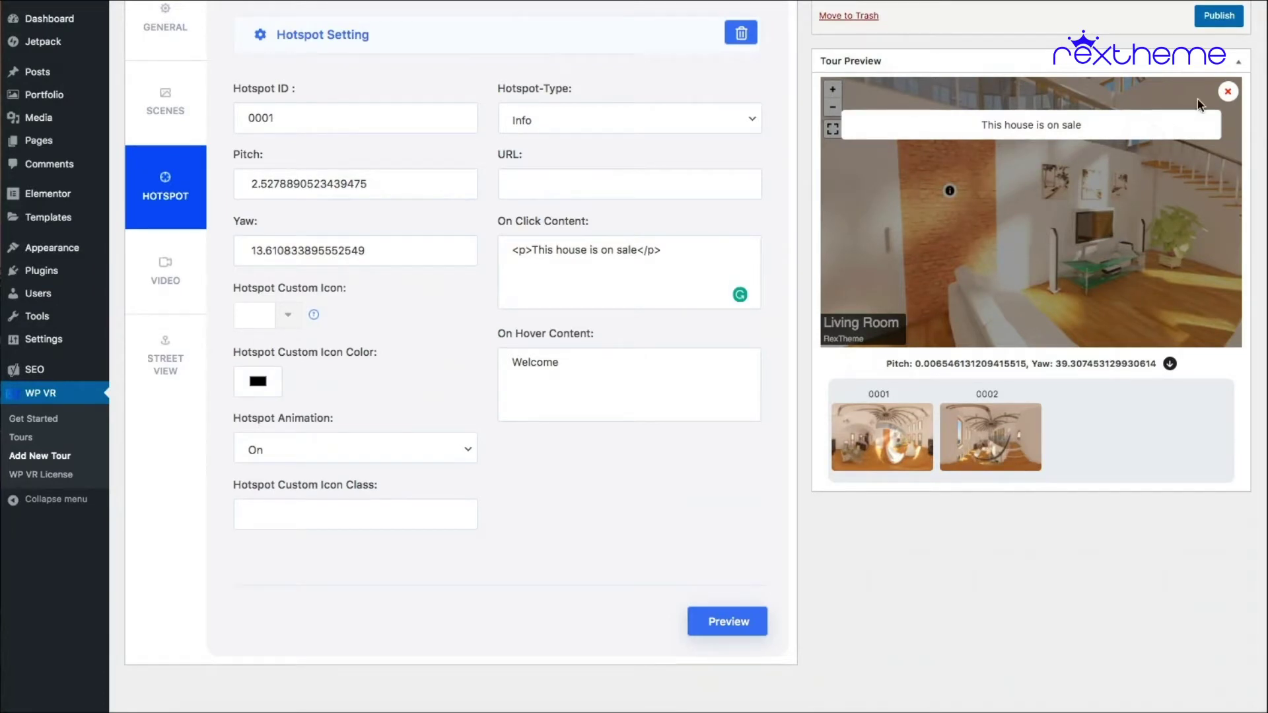
click(1229, 94)
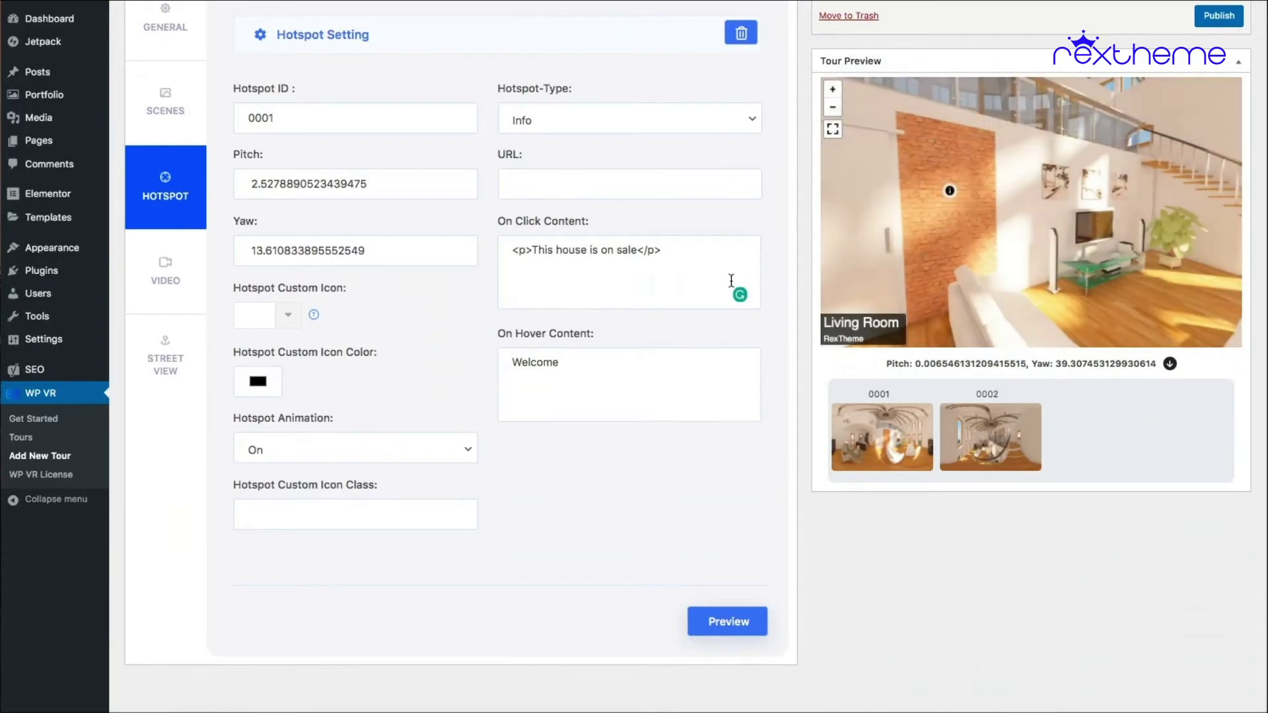
Switch to the text editor, review the Wine Bottle image and caption HTML snippet, and return to the hotspot settings
click(640, 282)
click(857, 712)
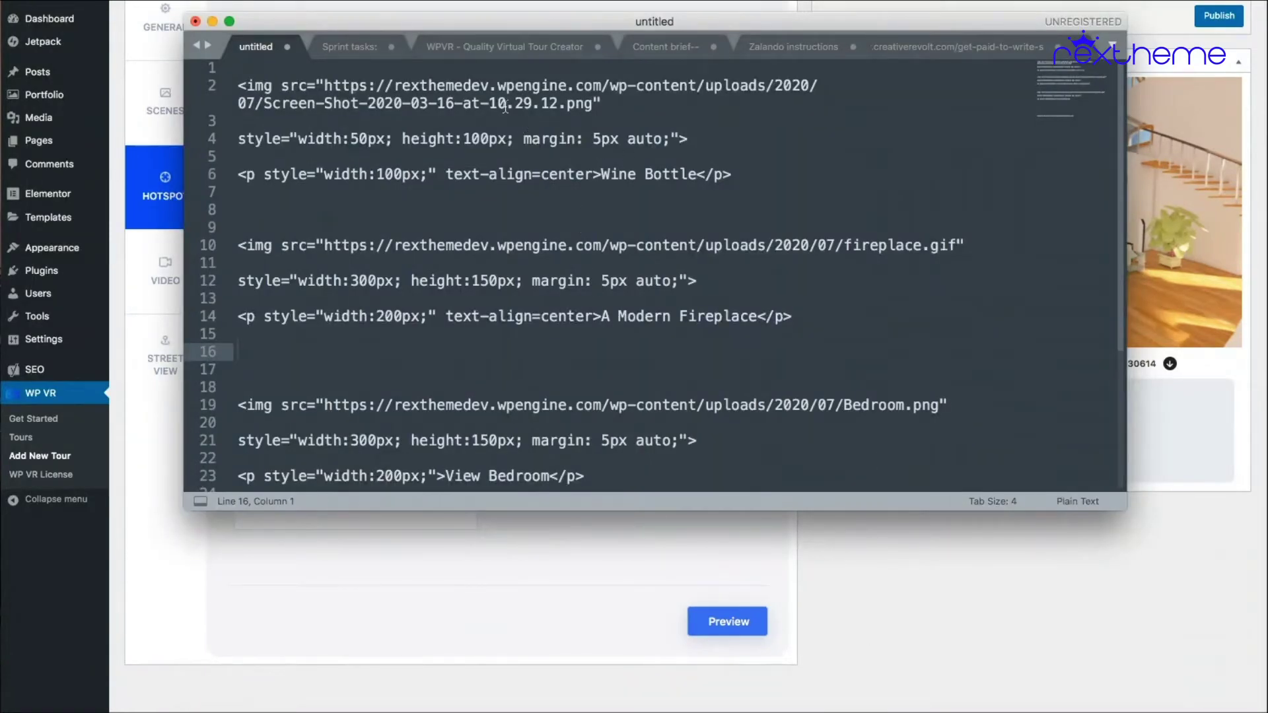
drag(400, 28, 484, 107)
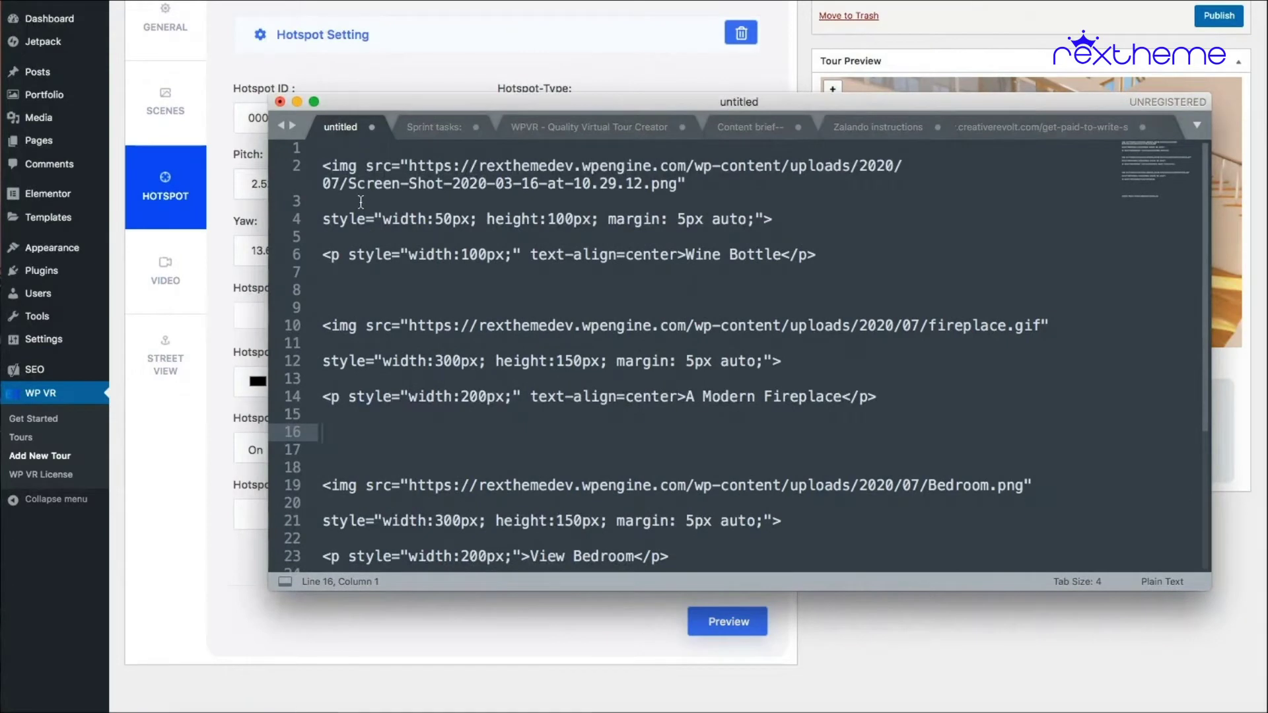
drag(323, 166, 825, 263)
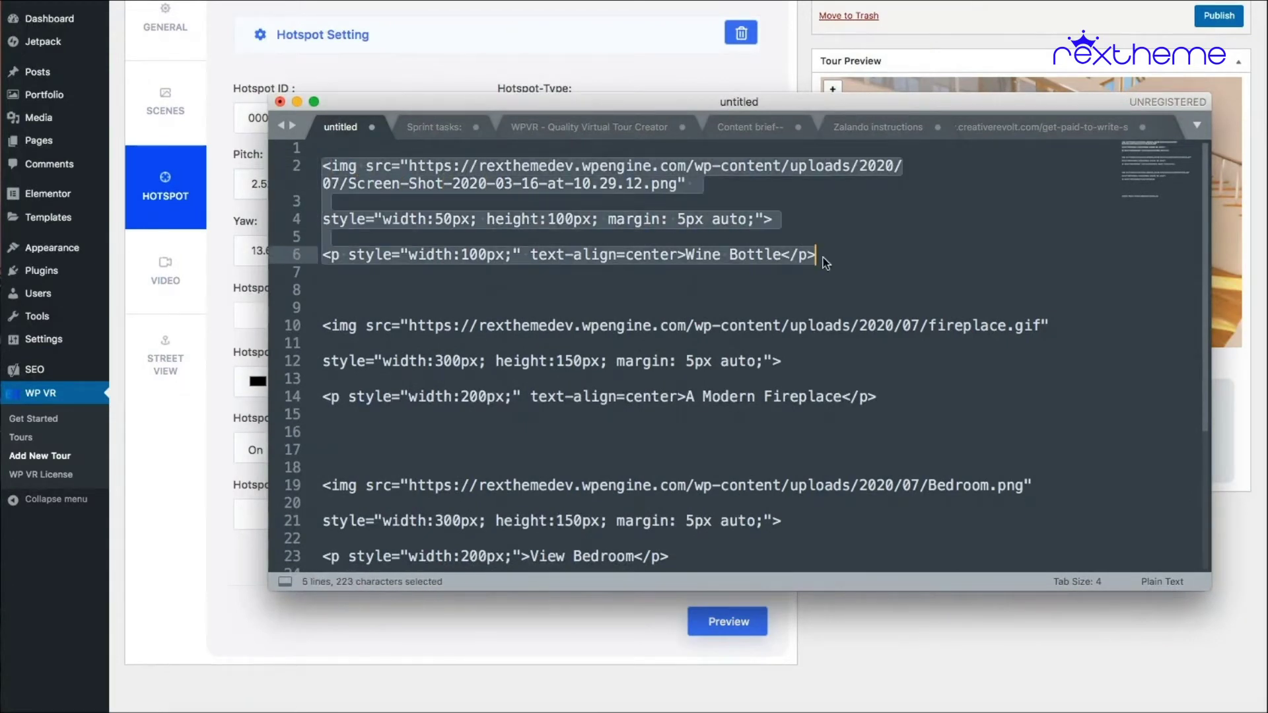
click(838, 252)
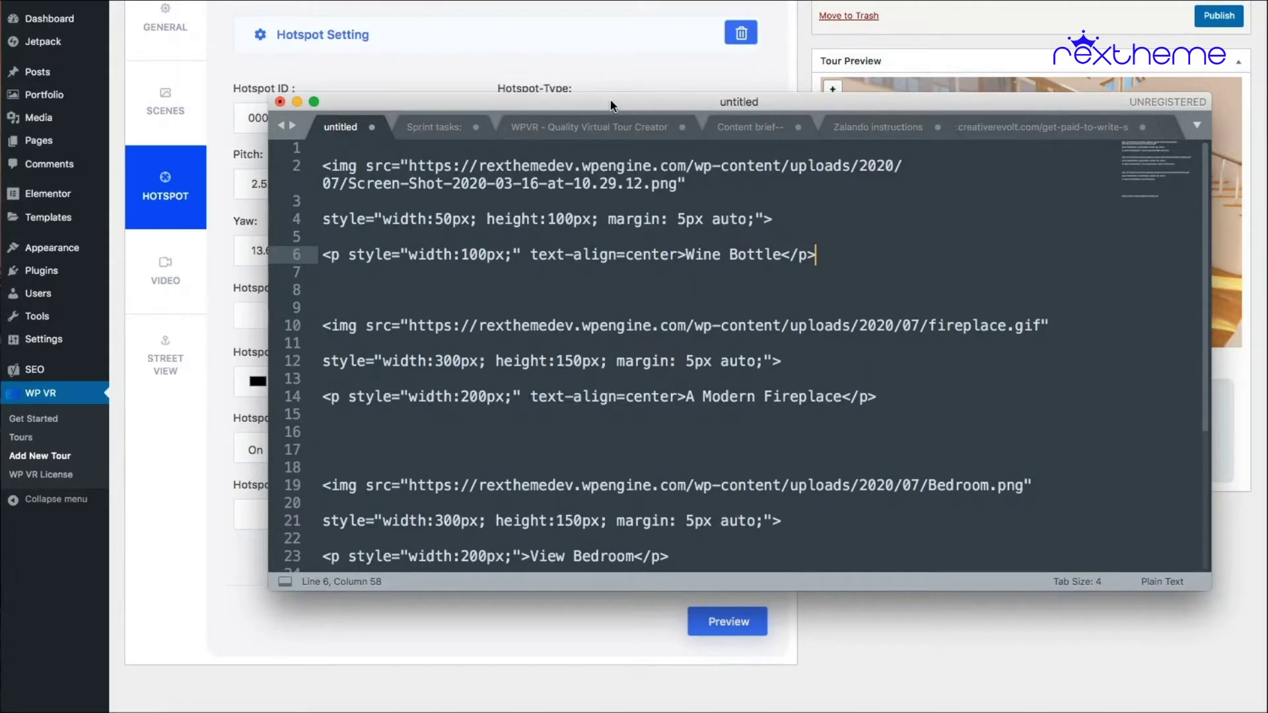
click(639, 76)
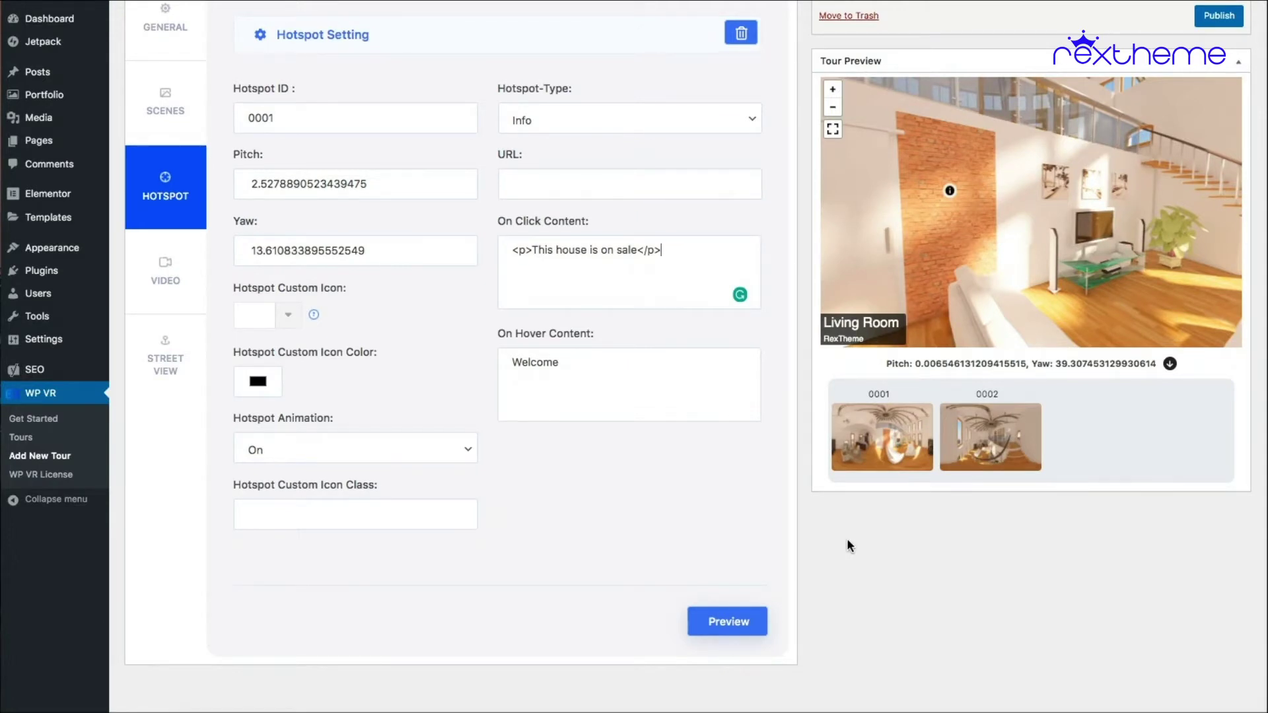
Switch to Sublime Text, review the Wine Bottle image and caption HTML, copy the whole snippet, and return to the hotspot settings
click(799, 710)
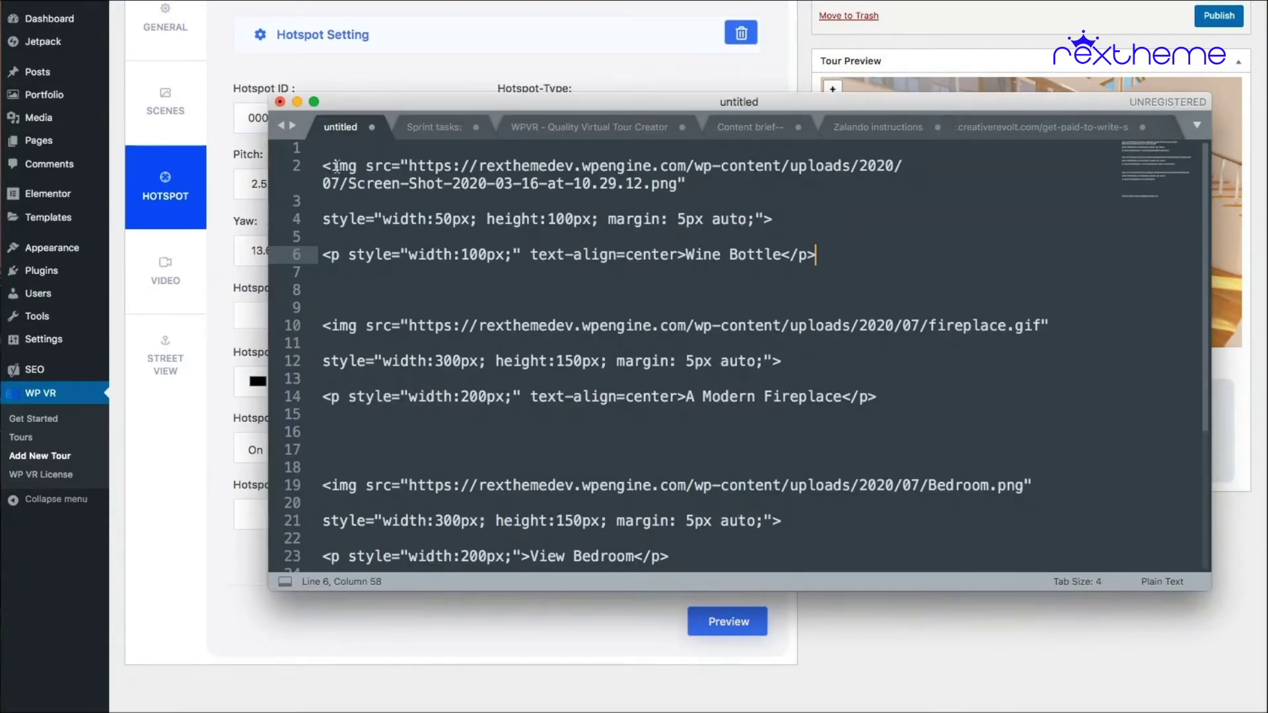
drag(324, 165, 402, 166)
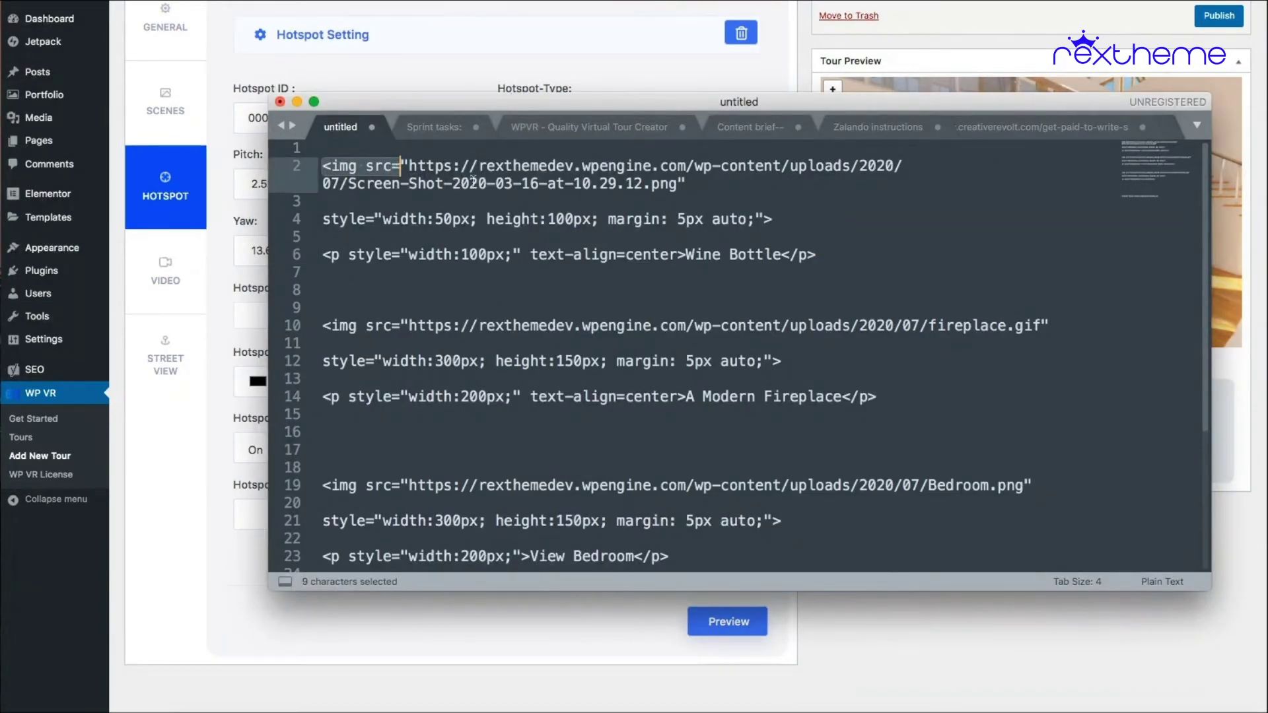
click(685, 165)
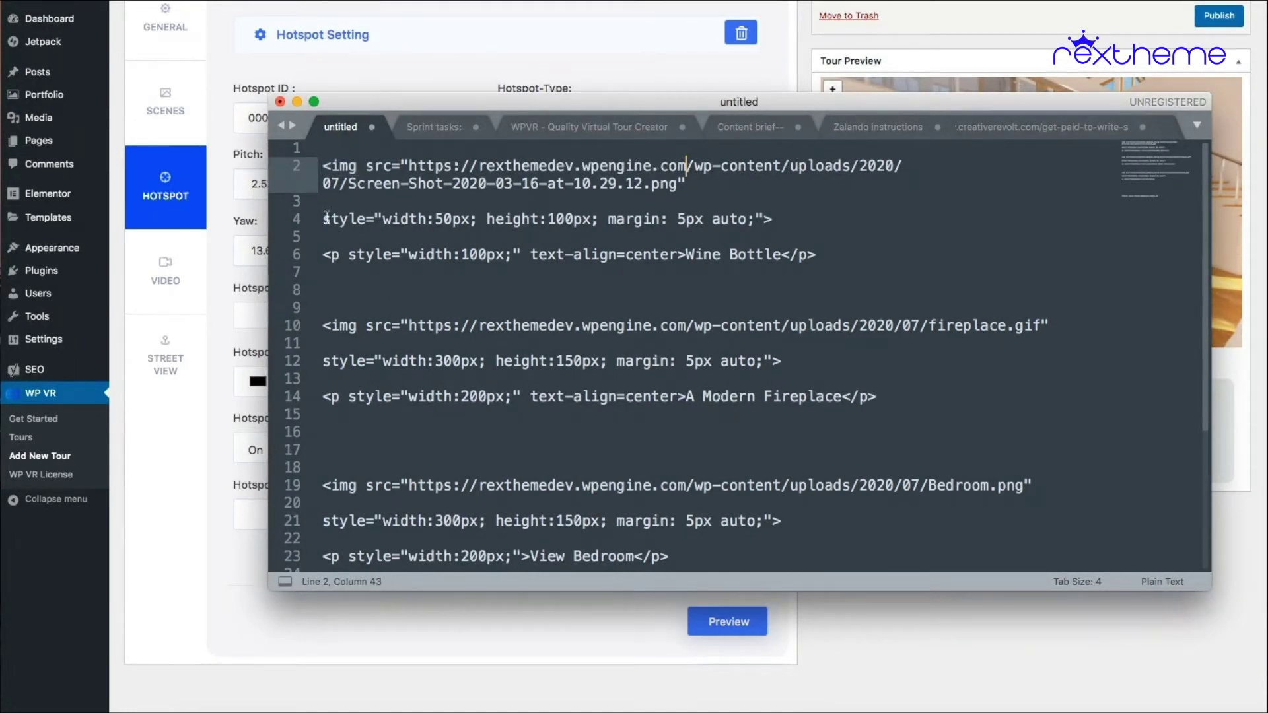
drag(326, 218, 476, 218)
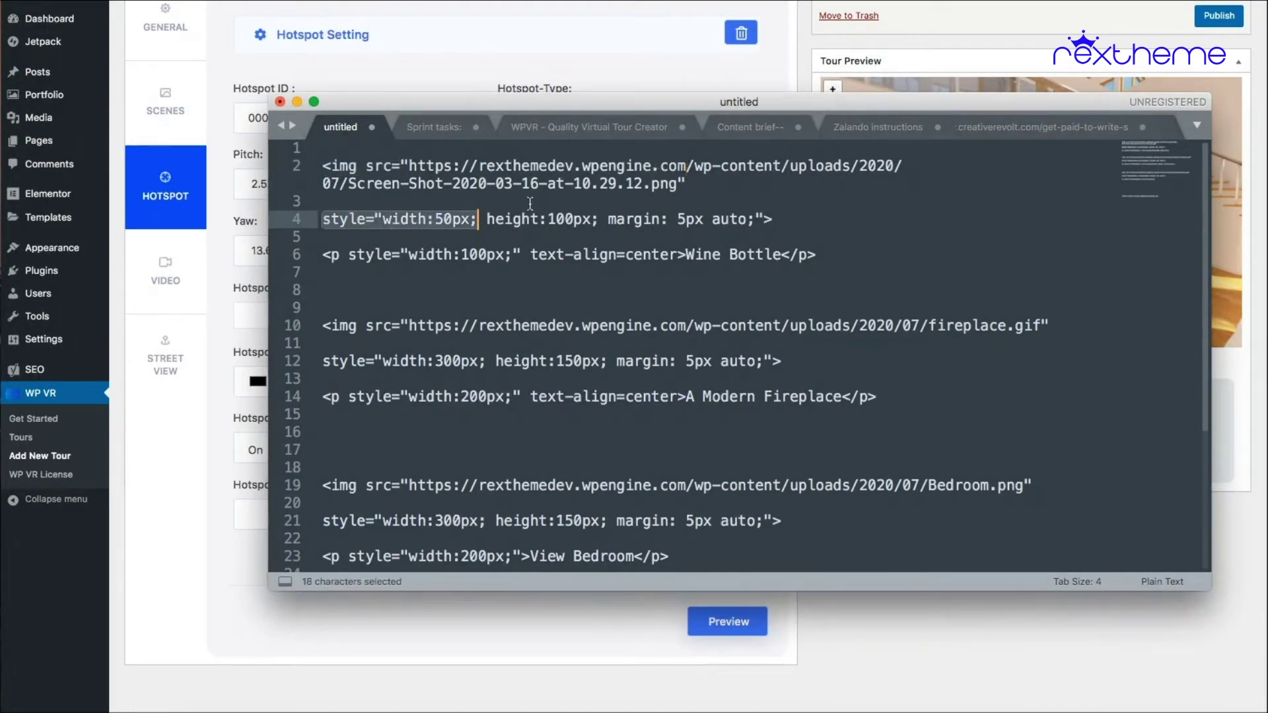
click(625, 208)
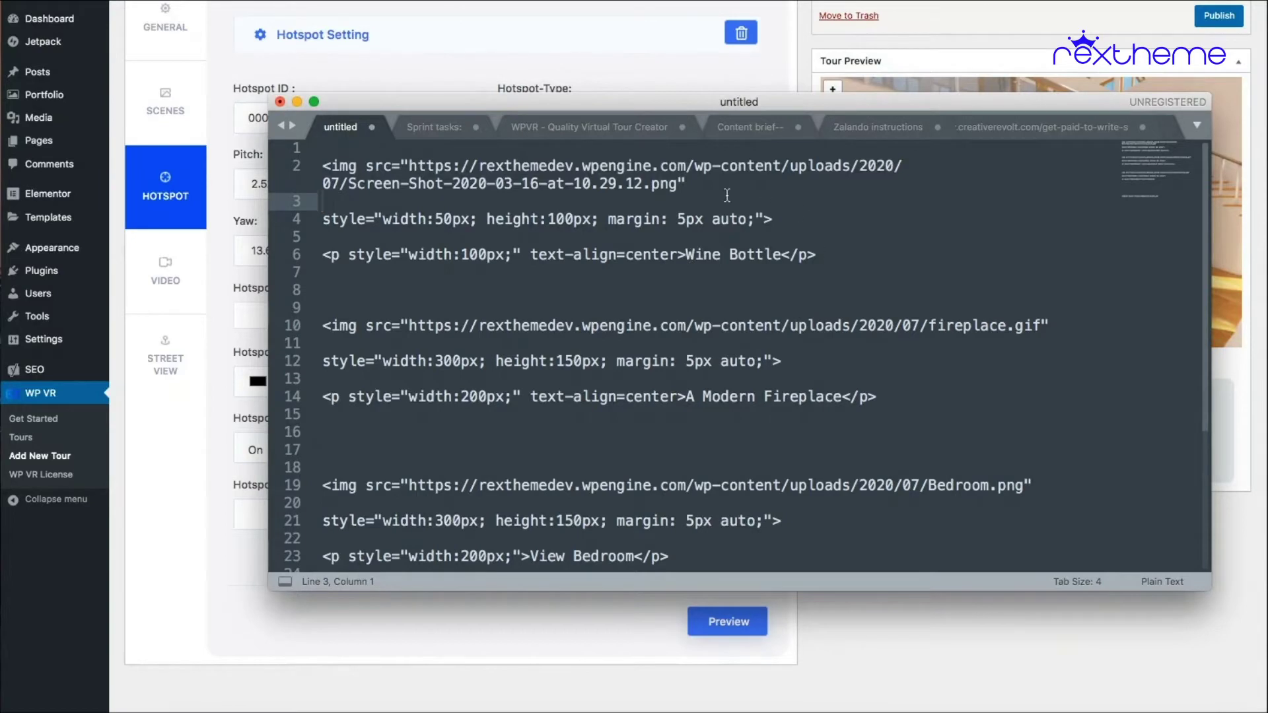
click(831, 247)
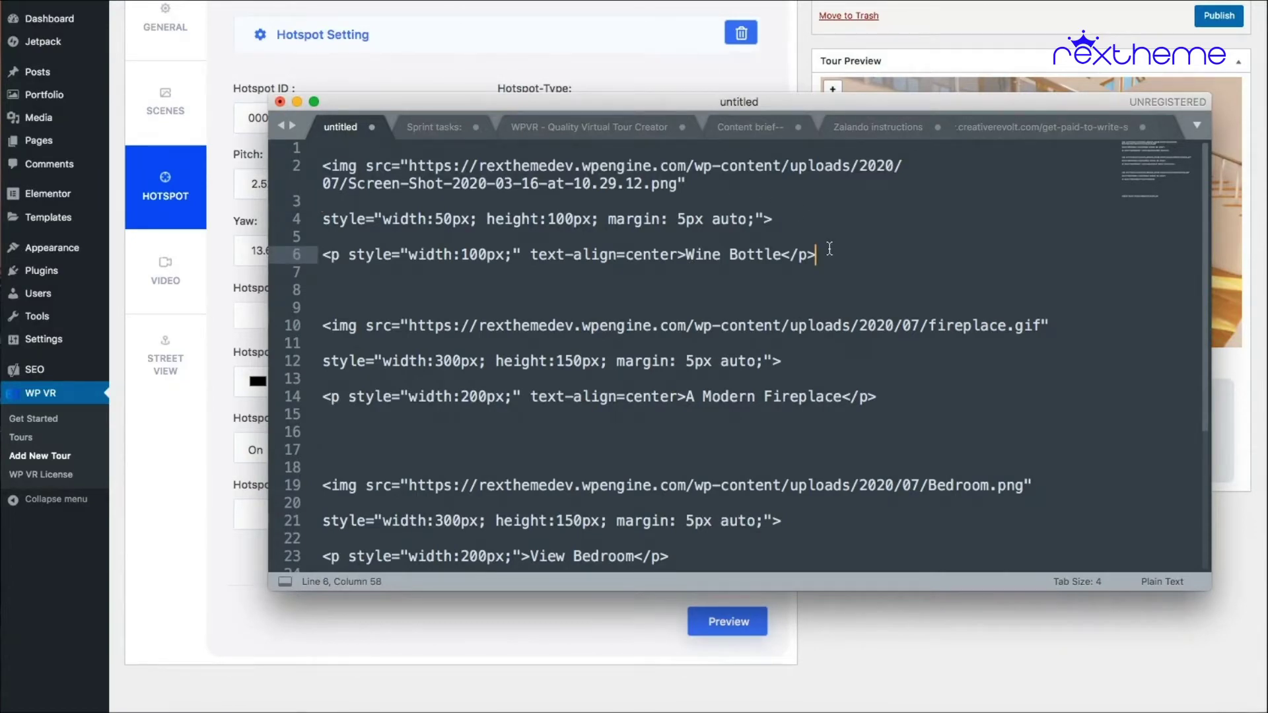
drag(831, 256, 321, 168)
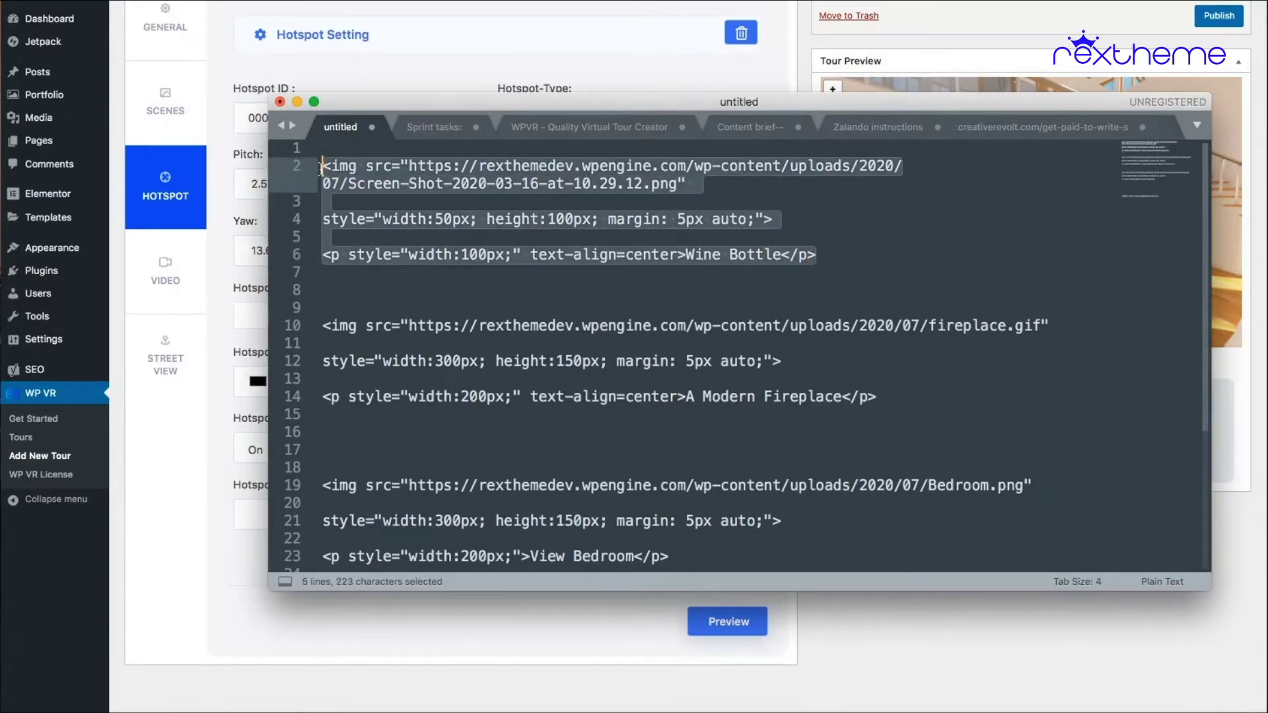
click(590, 617)
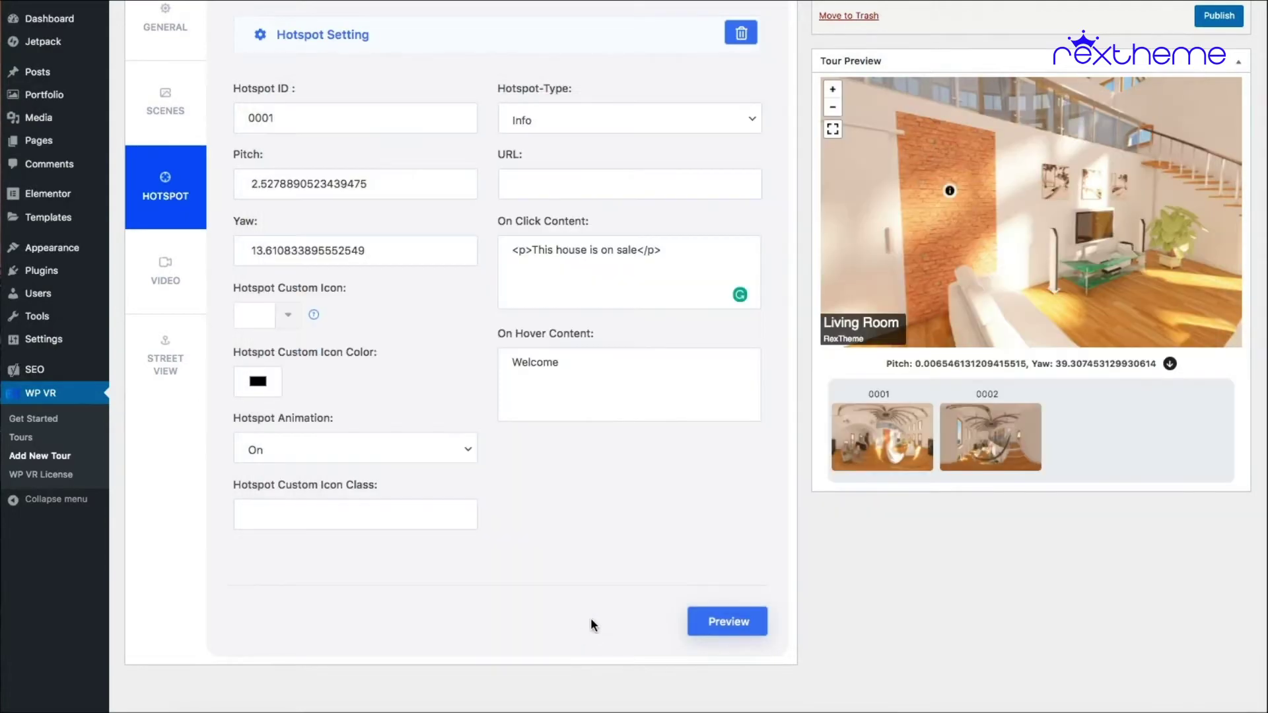
Replace the brick wall hotspot's On Click Content with the copied Wine Bottle HTML snippet and refresh the tour preview
drag(678, 250, 485, 254)
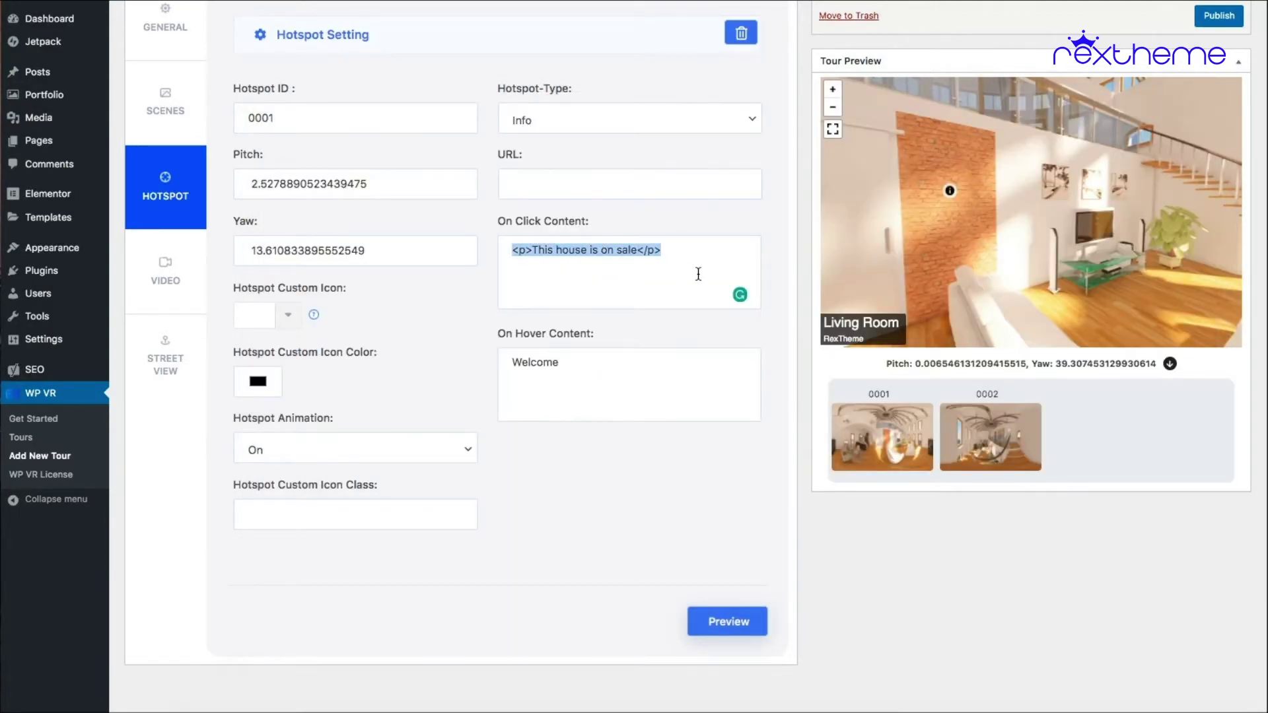
key(ctrl+v)
click(739, 625)
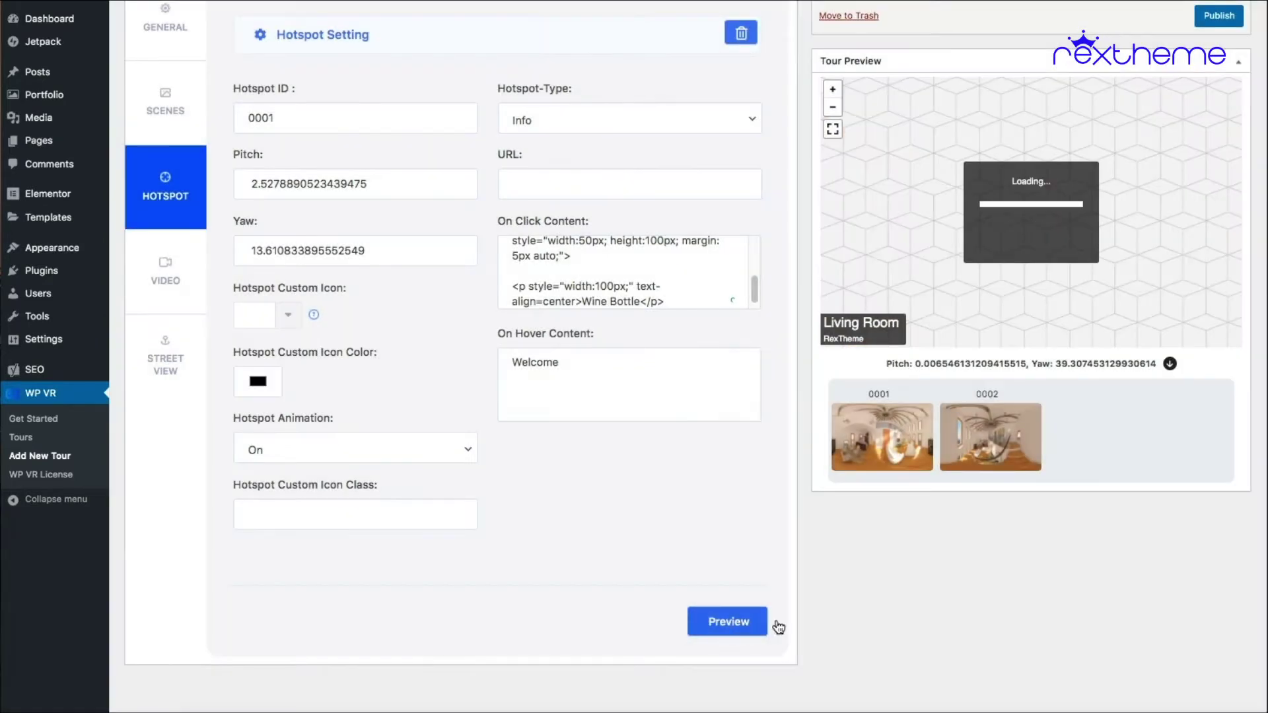
Turn the tour preview to the brick wall, check the hotspot's on-click content, and close the content popup
drag(891, 197, 1031, 202)
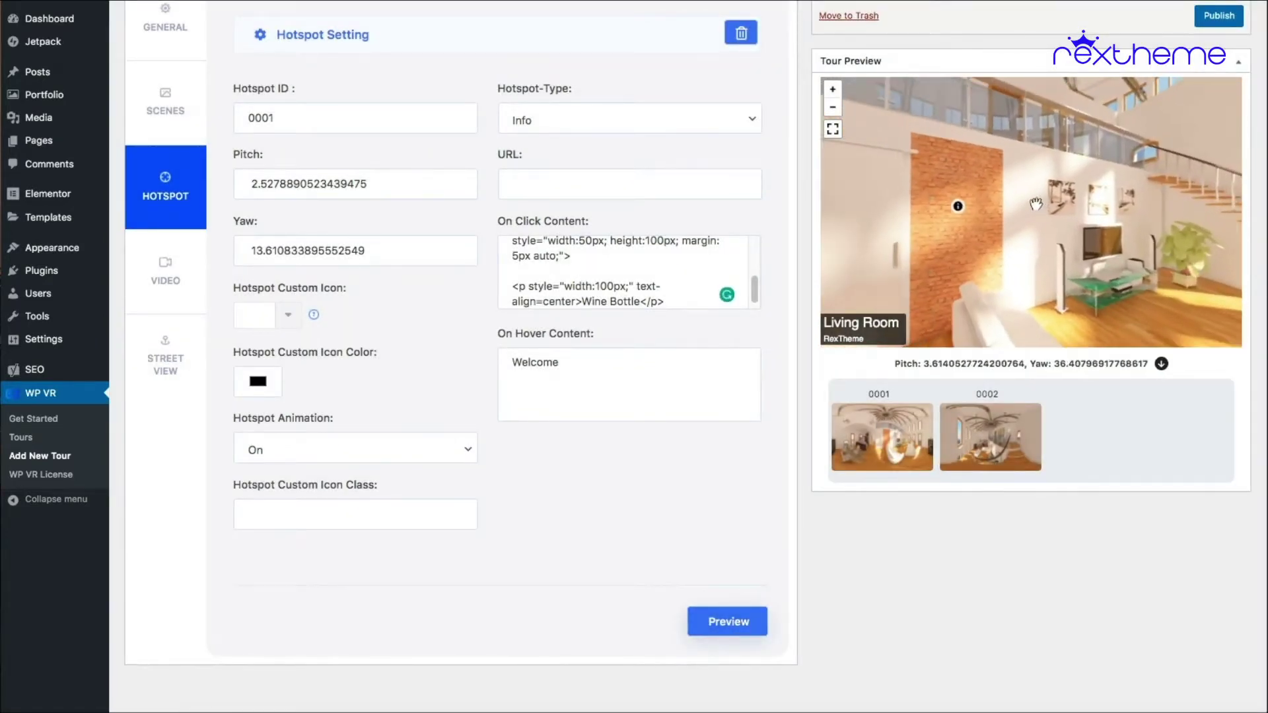
click(958, 206)
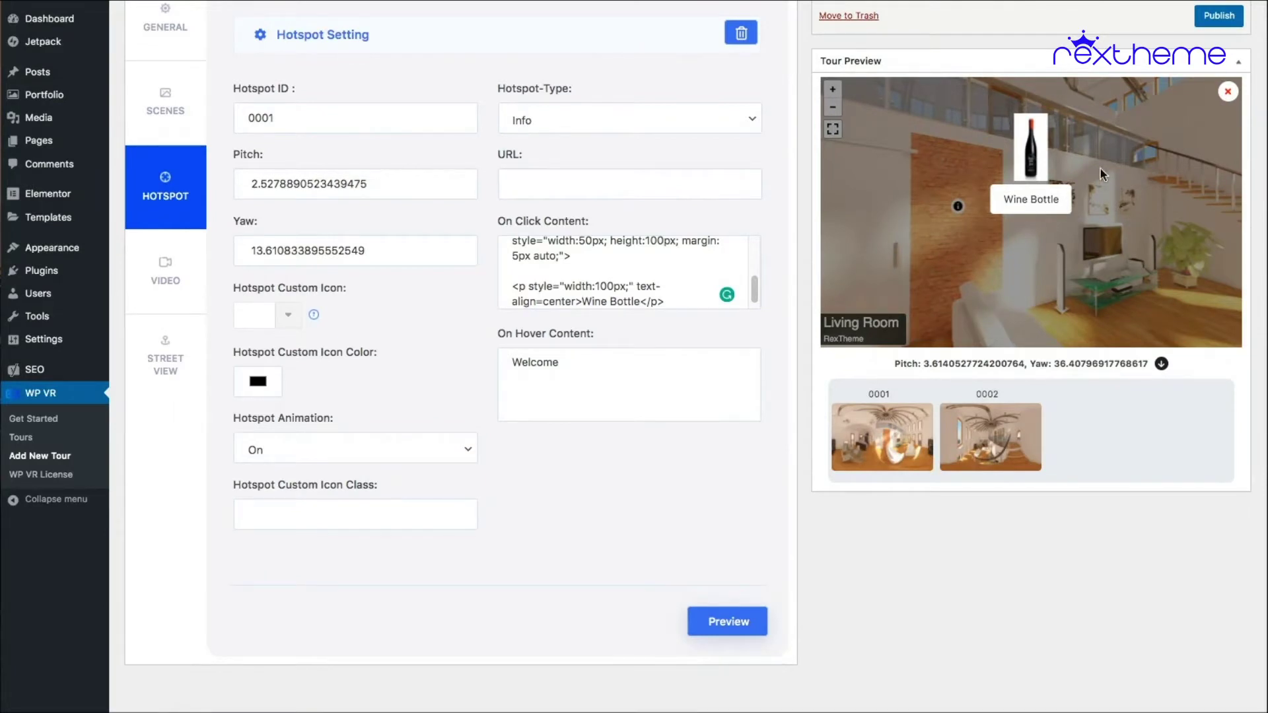
click(1228, 94)
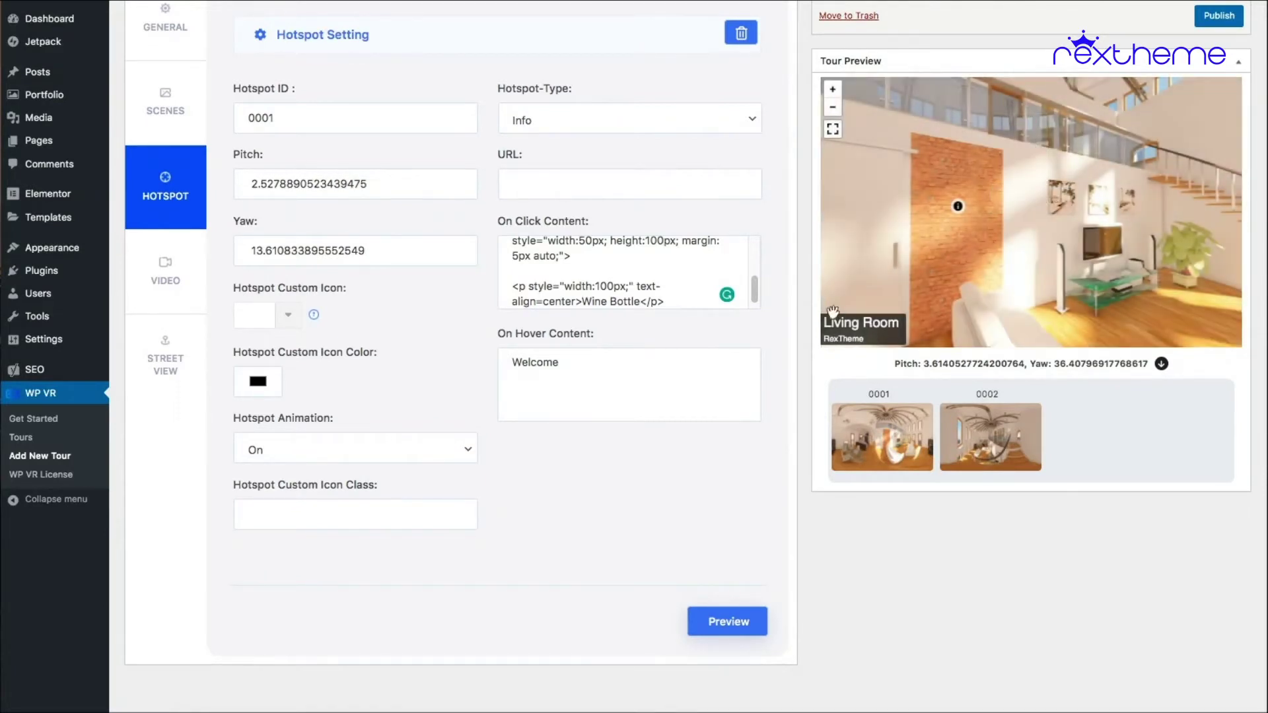
Replace the hotspot's On Hover Content with the same Wine Bottle HTML snippet and check it in the refreshed tour preview
scroll(689, 311, up, 2)
scroll(689, 311, up, 2)
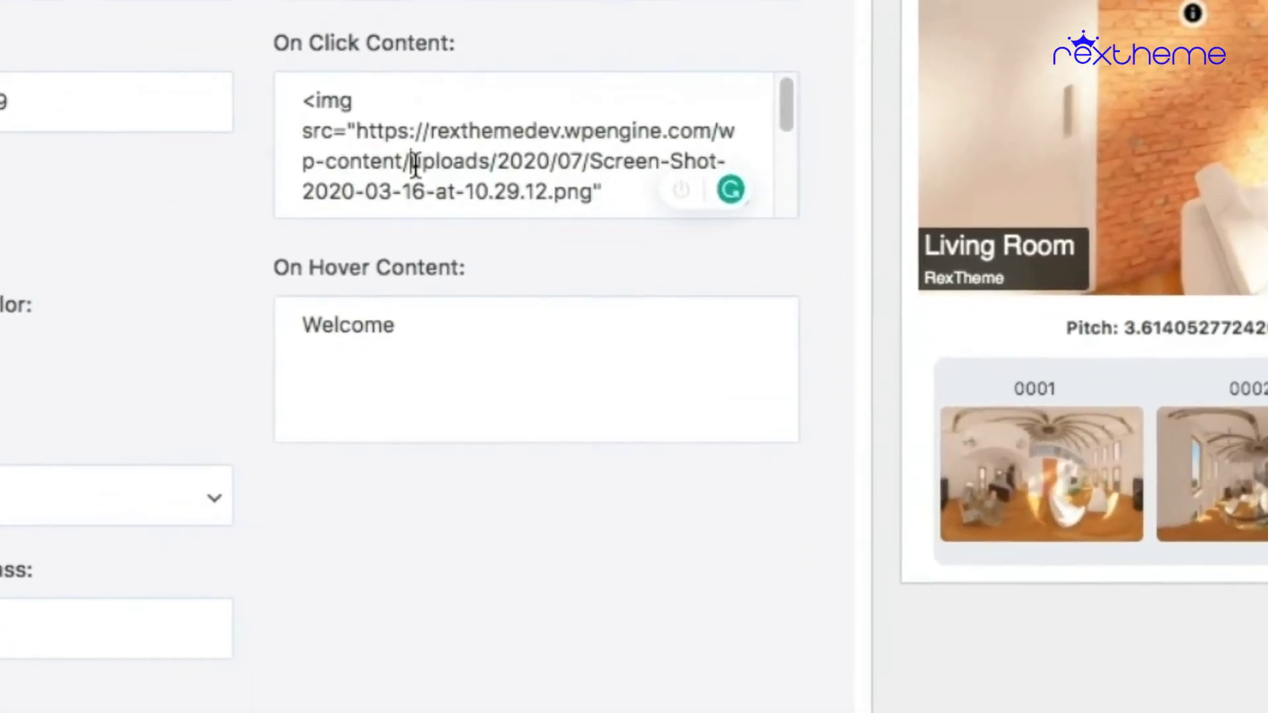
triple_click(566, 306)
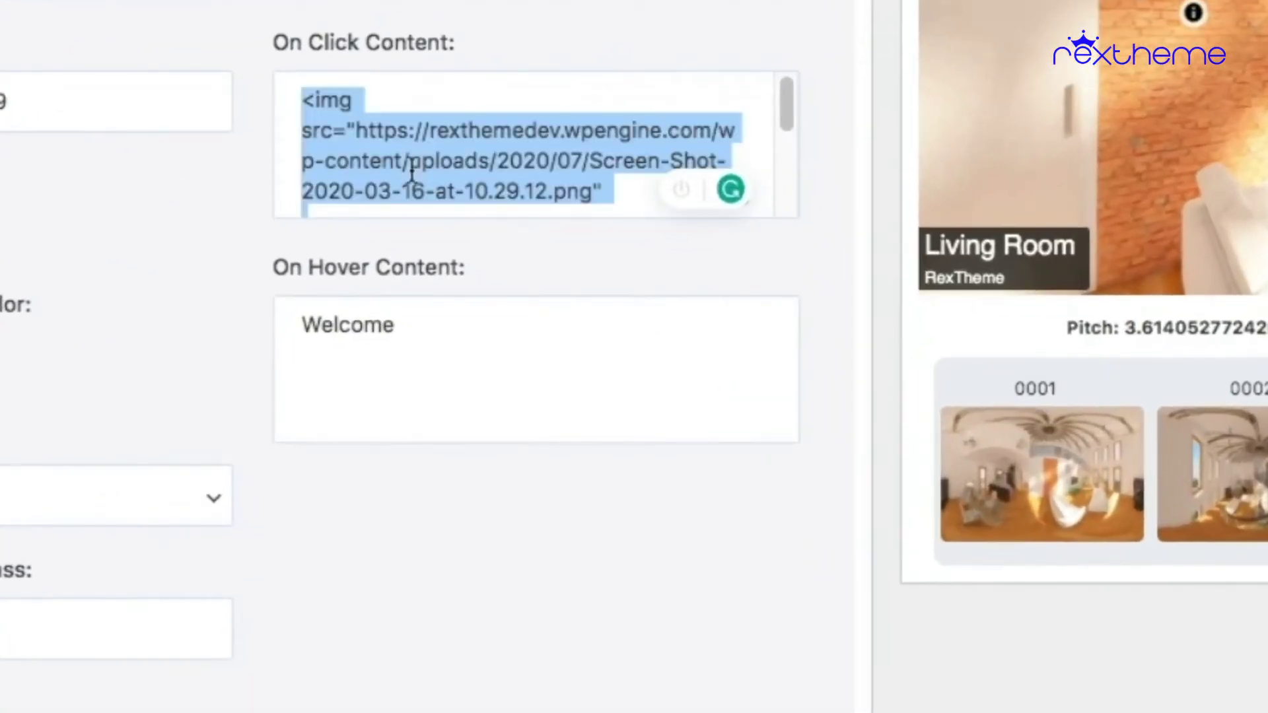
double_click(398, 336)
key(super+v)
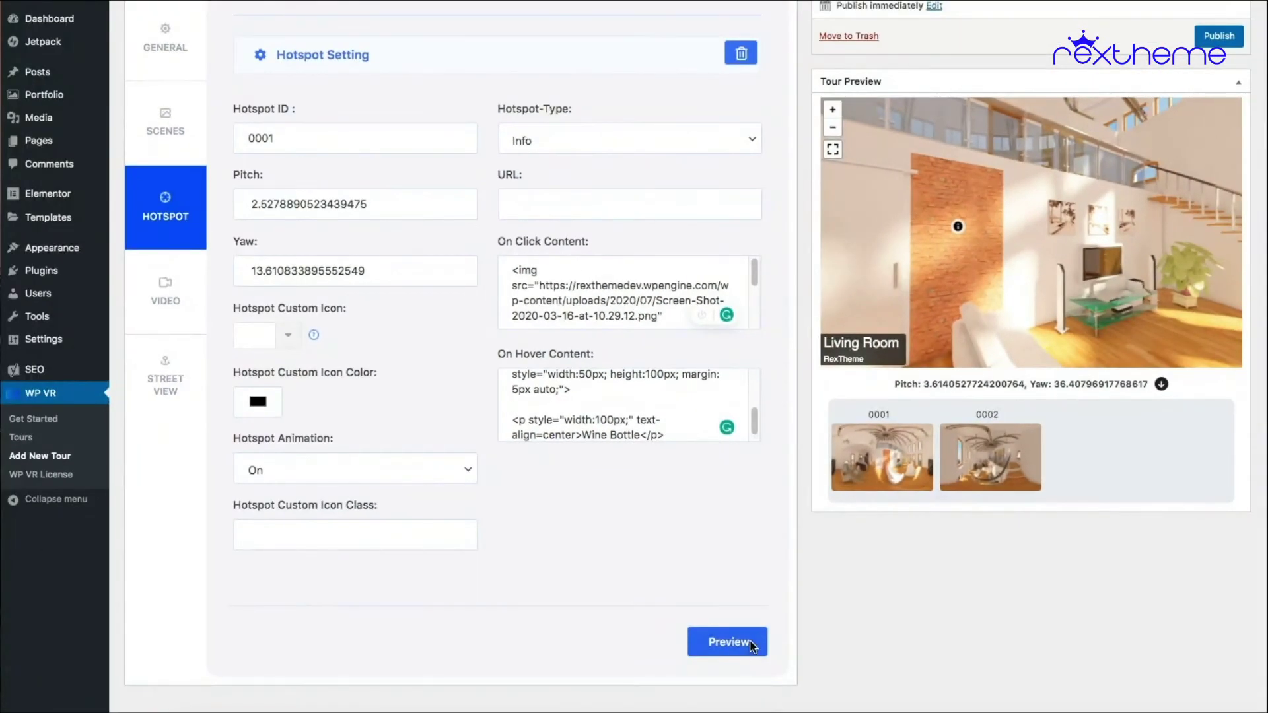
click(753, 646)
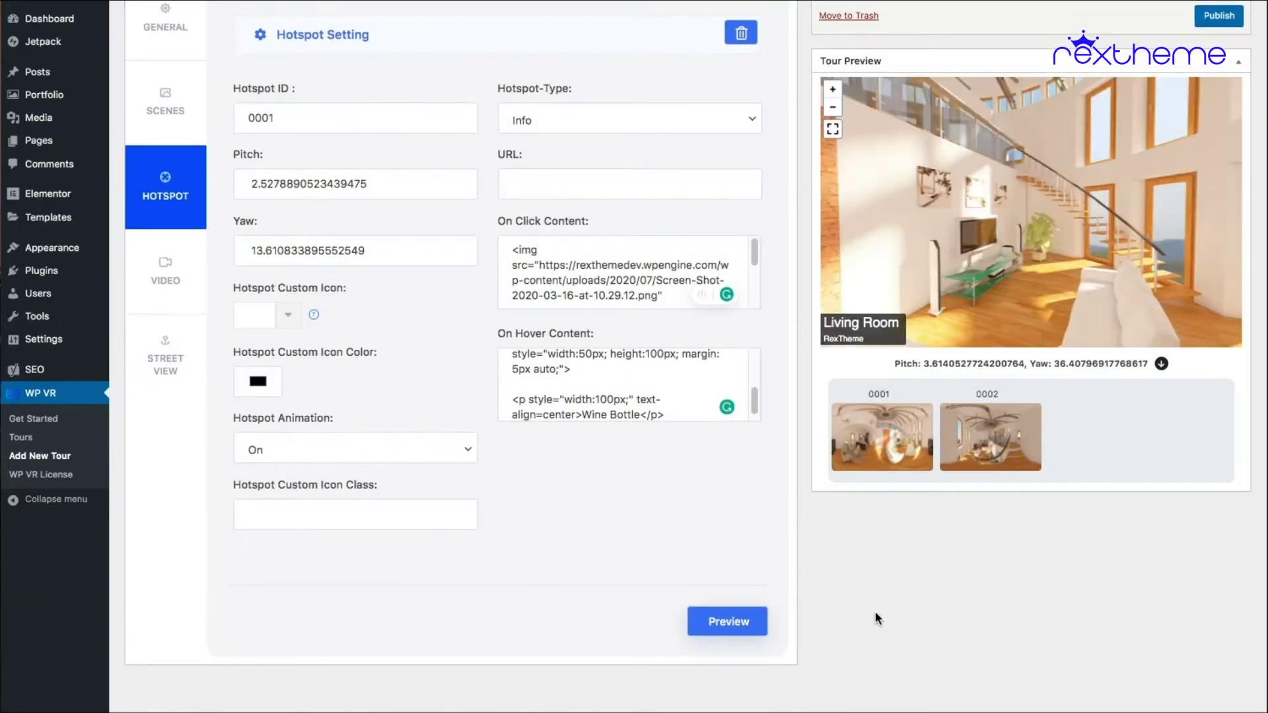
drag(890, 216, 984, 212)
mouse_move(961, 211)
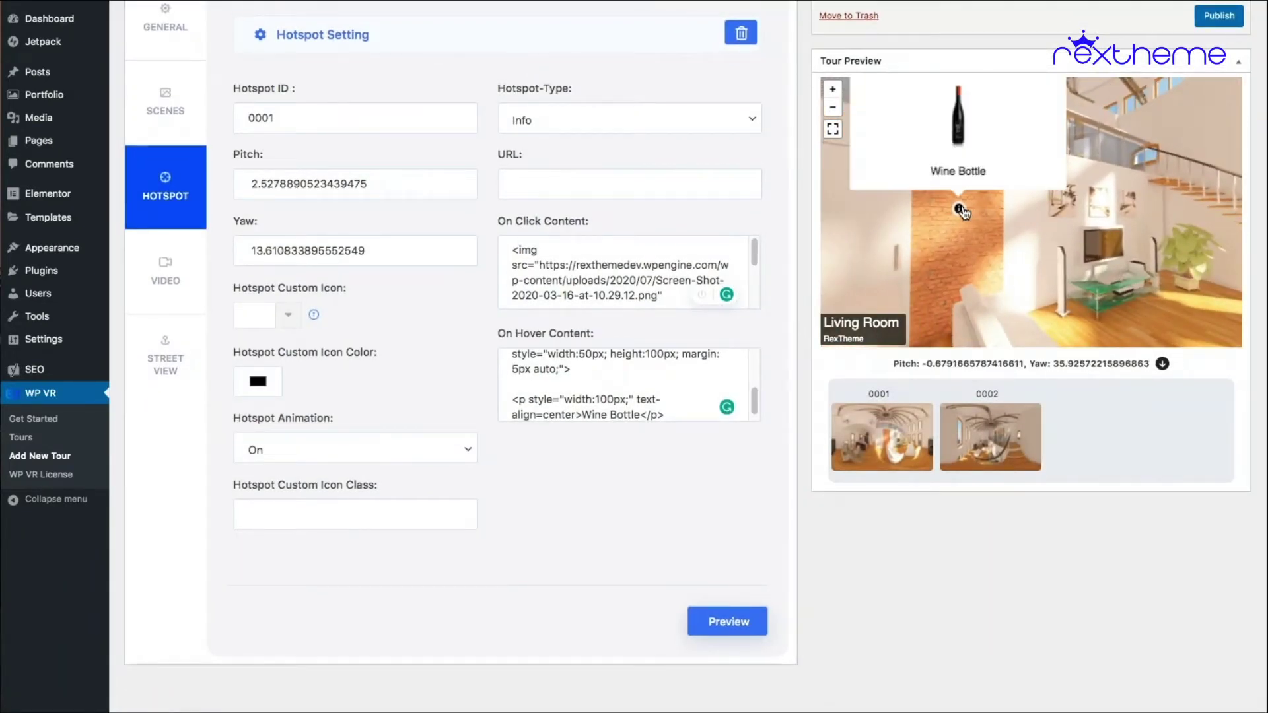
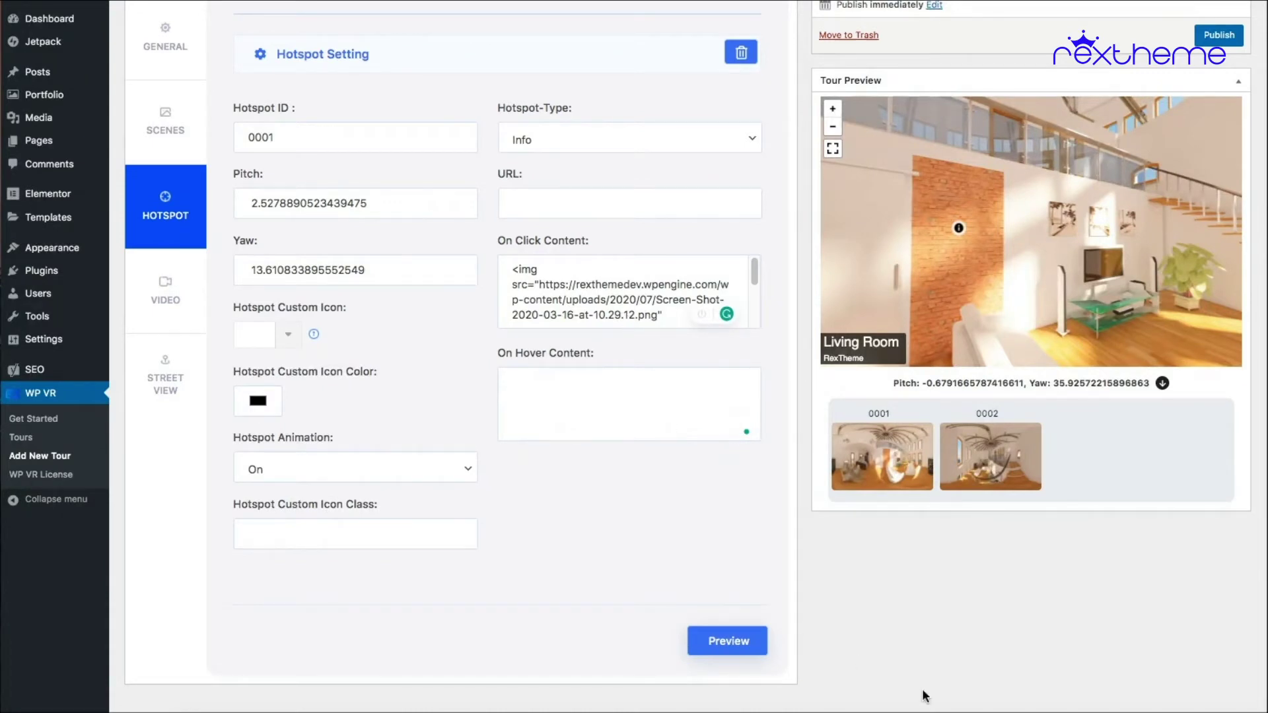
Clear all the HTML from the brick wall hotspot's On Click Content
triple_click(580, 289)
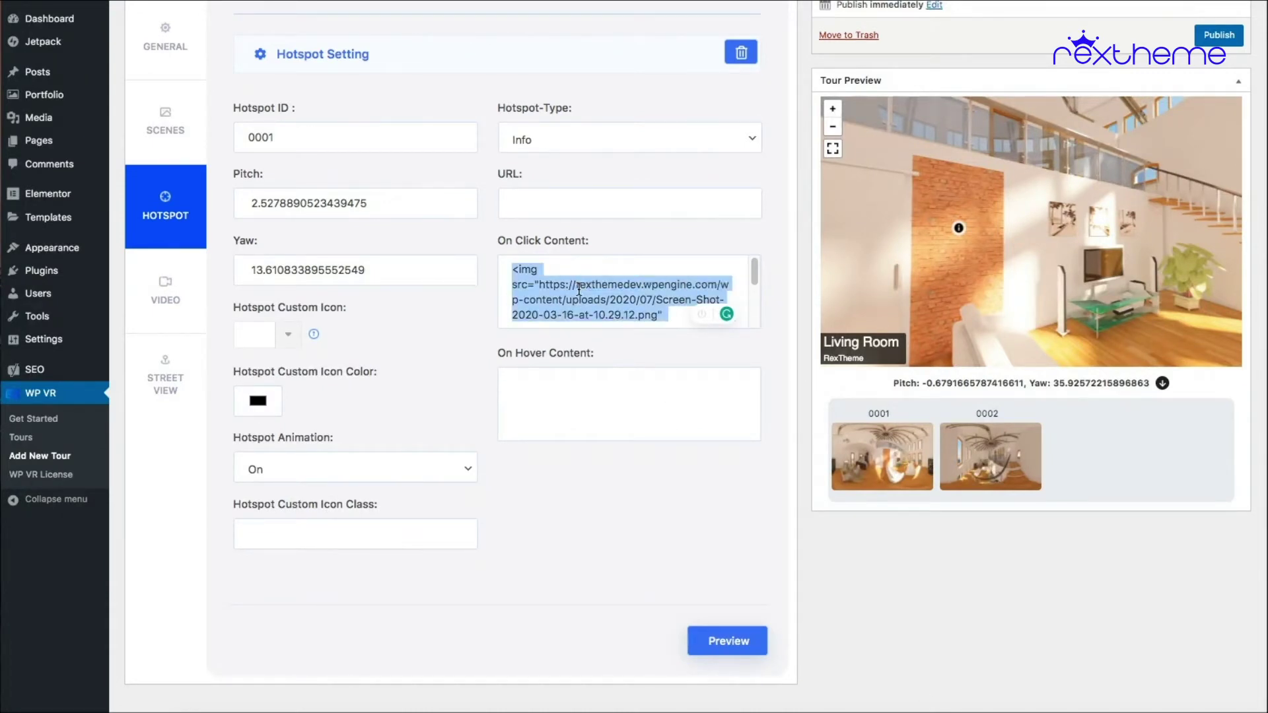
key(BackSpace)
key(ctrl+a)
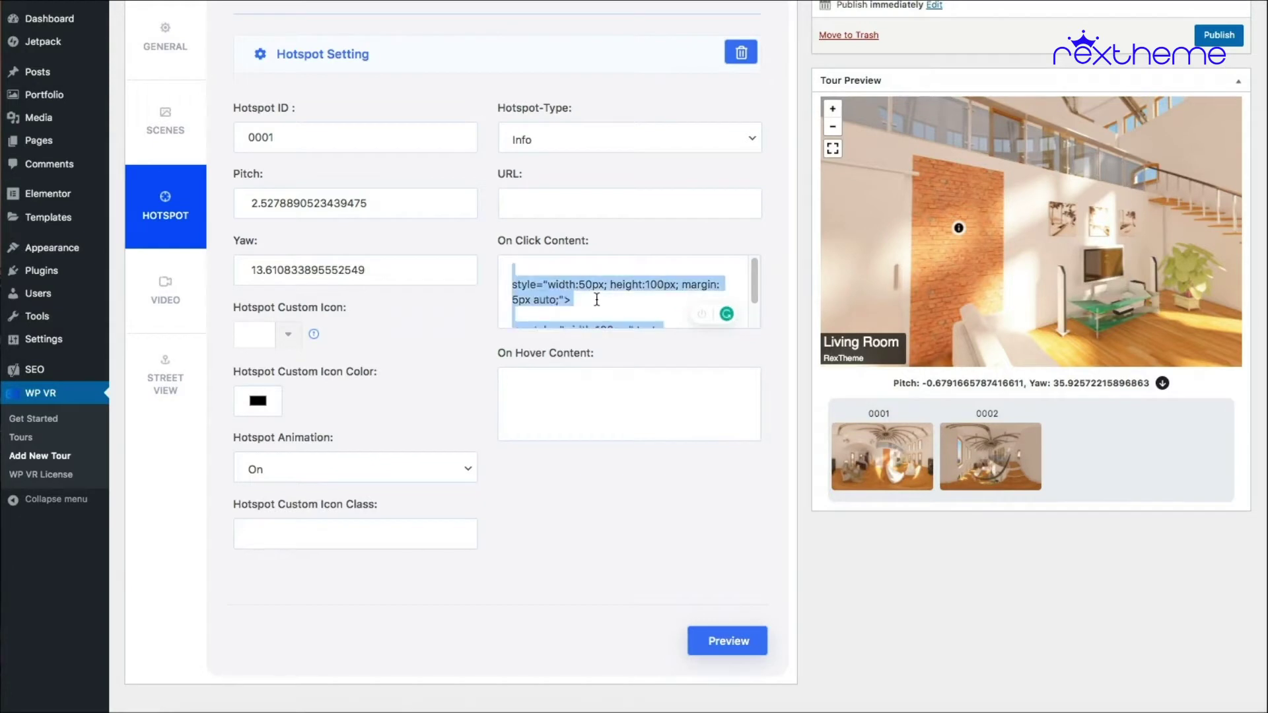
key(BackSpace)
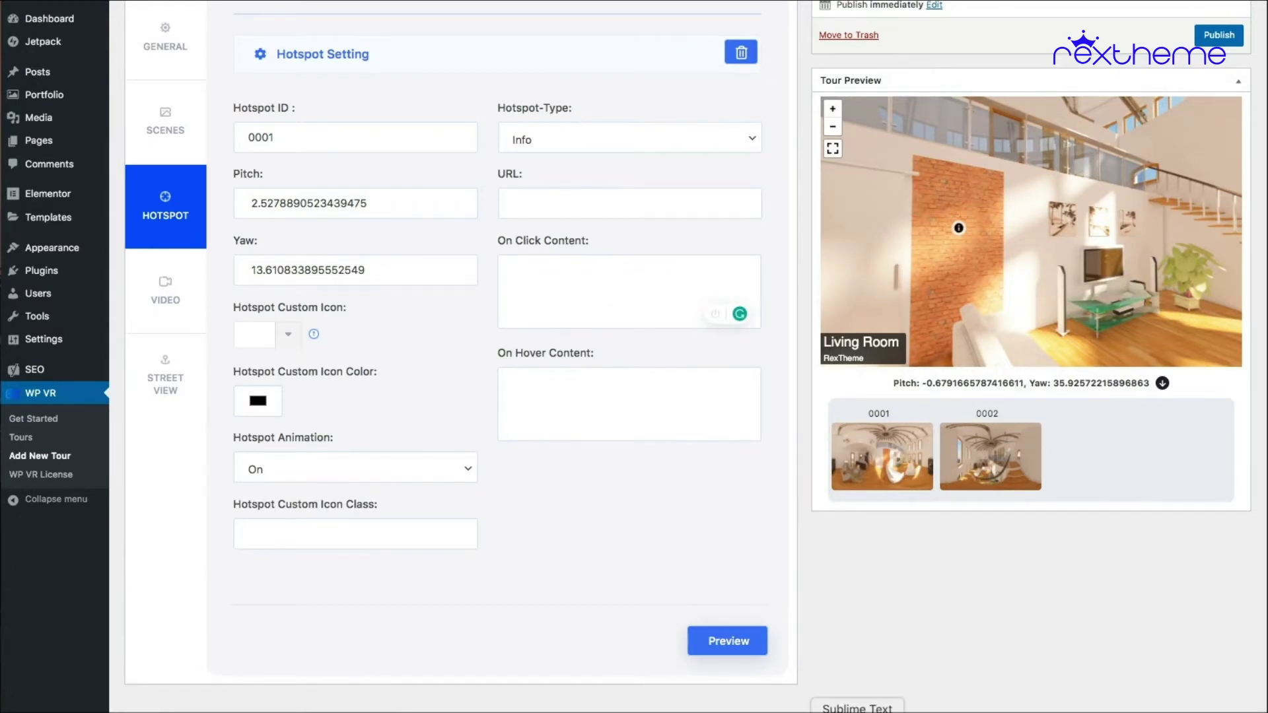
Switch to Sublime Text, look at the "A Modern Fireplace" image and caption snippet, and return to the hotspot settings
click(857, 709)
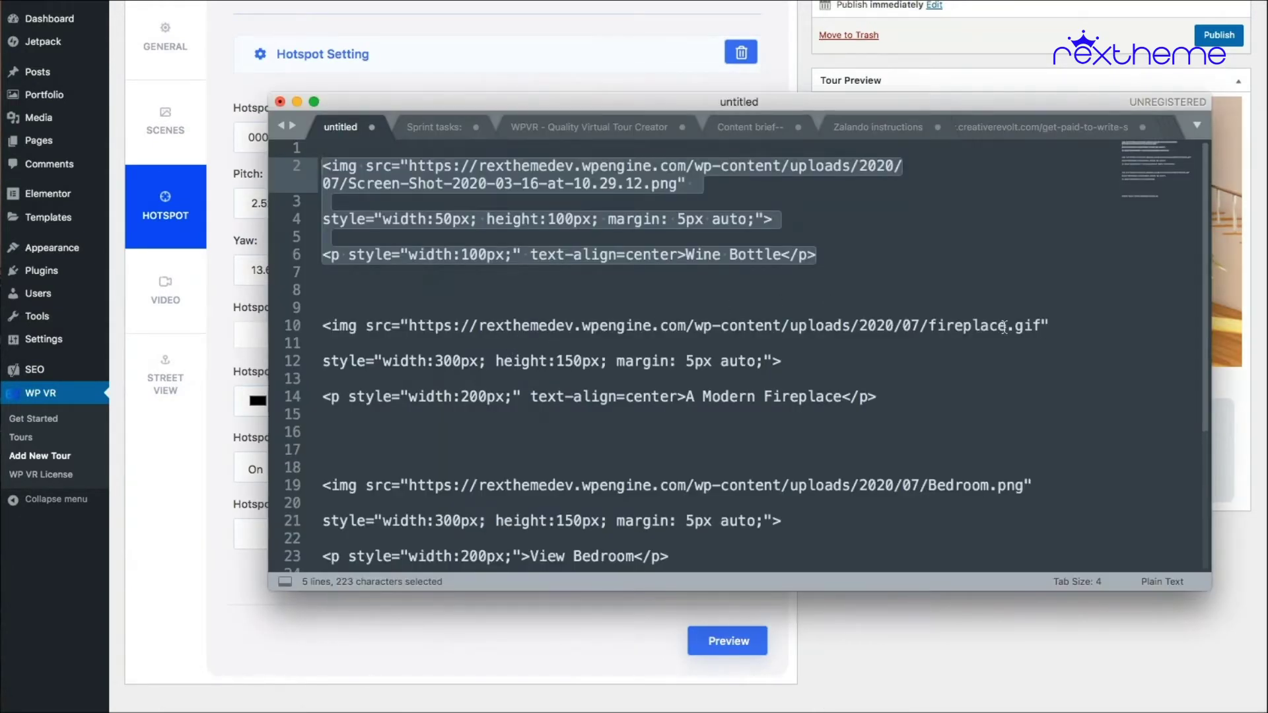
click(1029, 326)
click(920, 399)
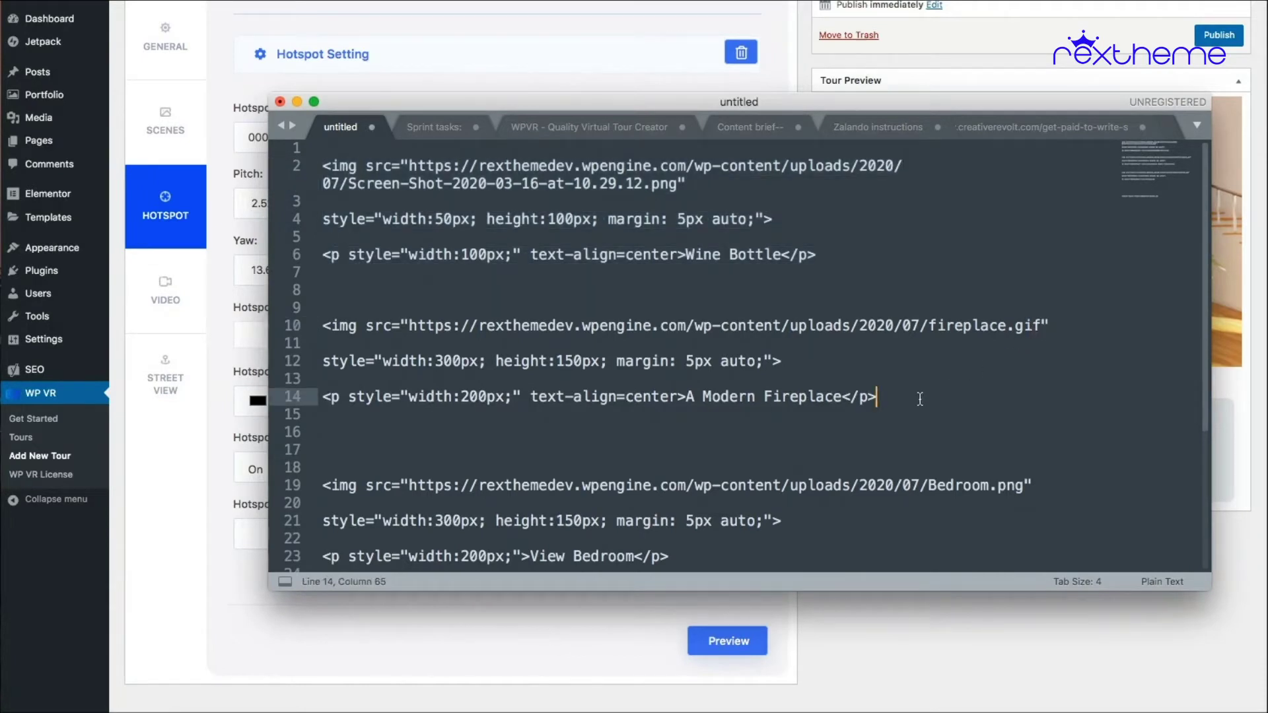
click(940, 664)
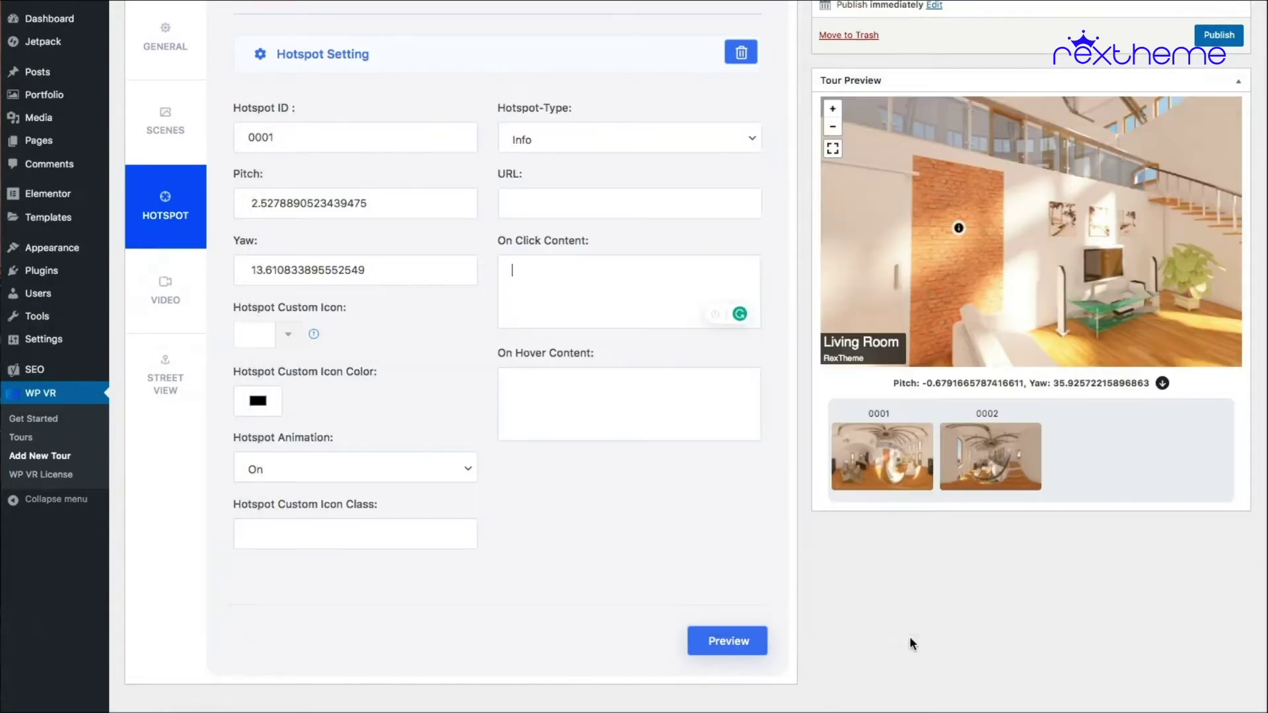
Set the brick wall hotspot's On Hover Content to "Welcome"
click(620, 383)
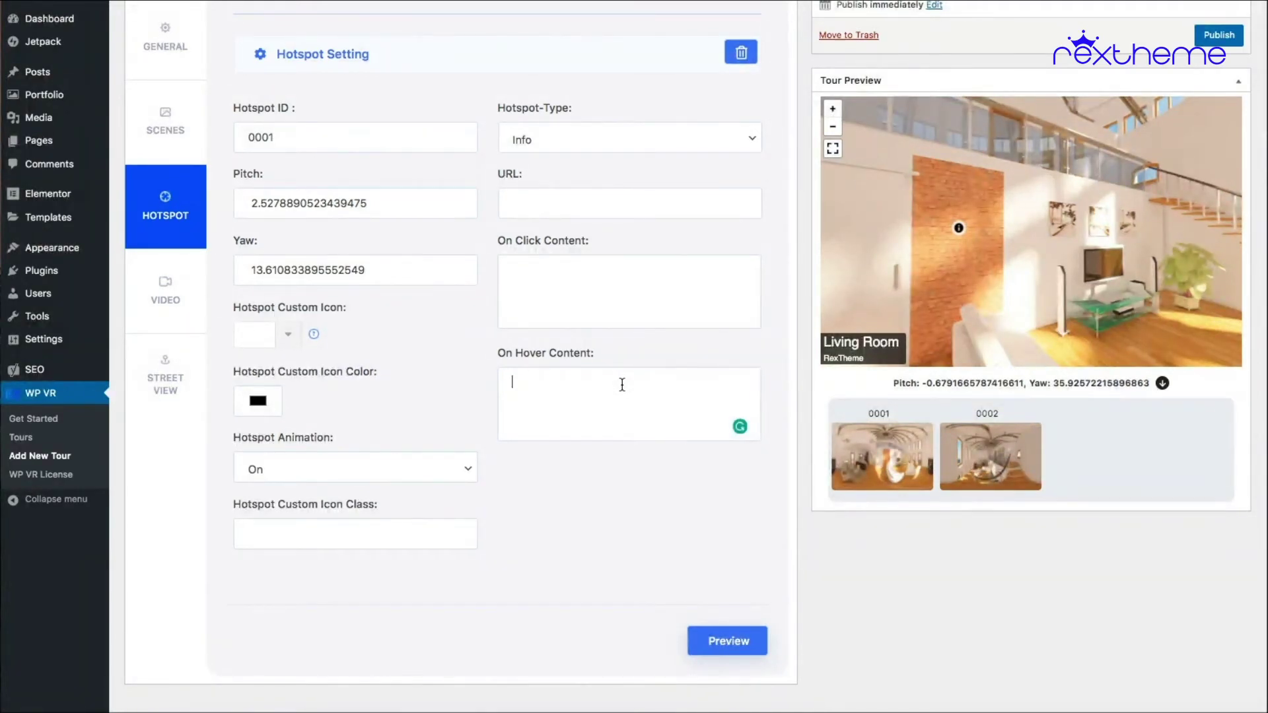
text(Welcome)
Add a second hotspot with ID 0003 on the living room fireplace, using the picked pitch of about -25.70 and yaw of about 173.29
drag(838, 243, 1027, 212)
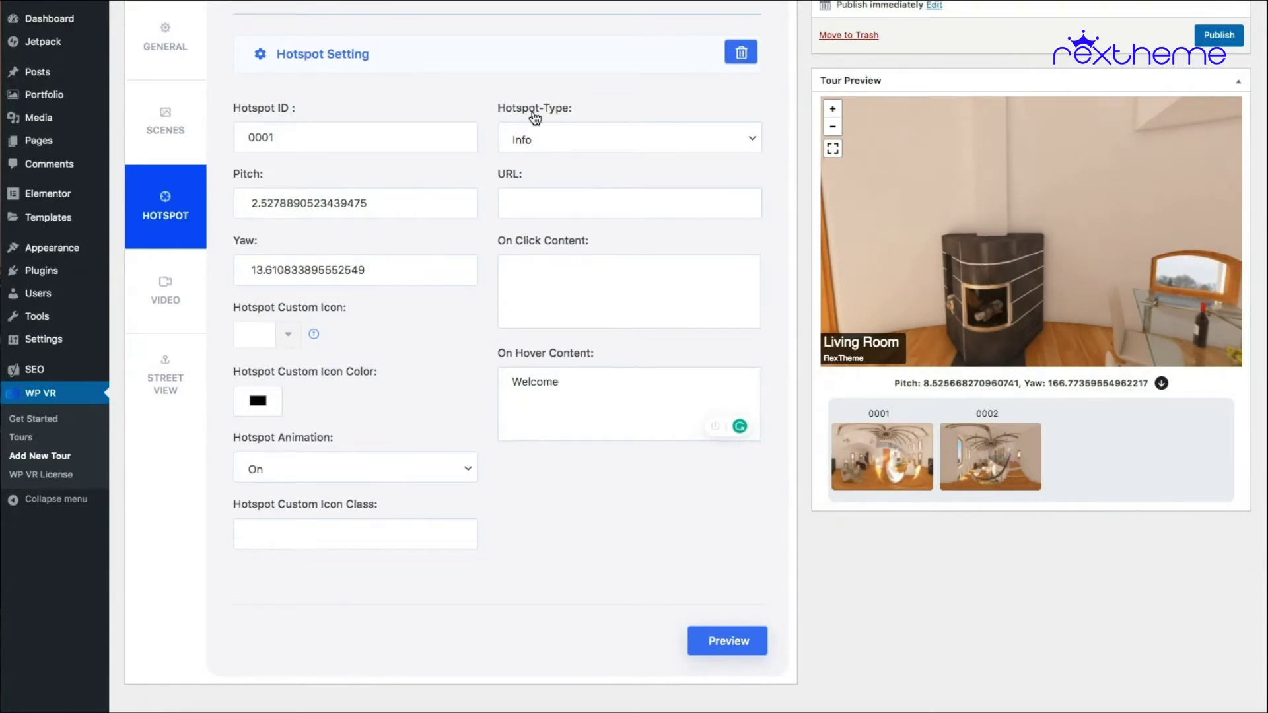
scroll(374, 106, up, 2)
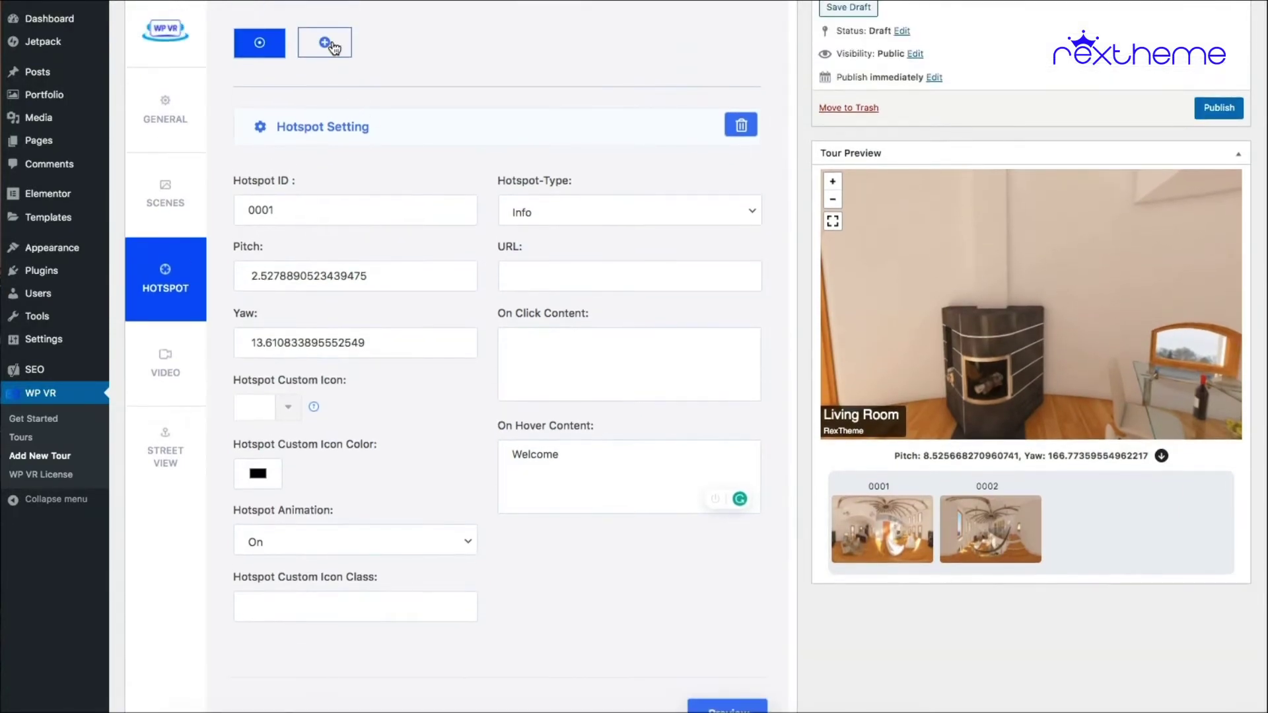
click(331, 44)
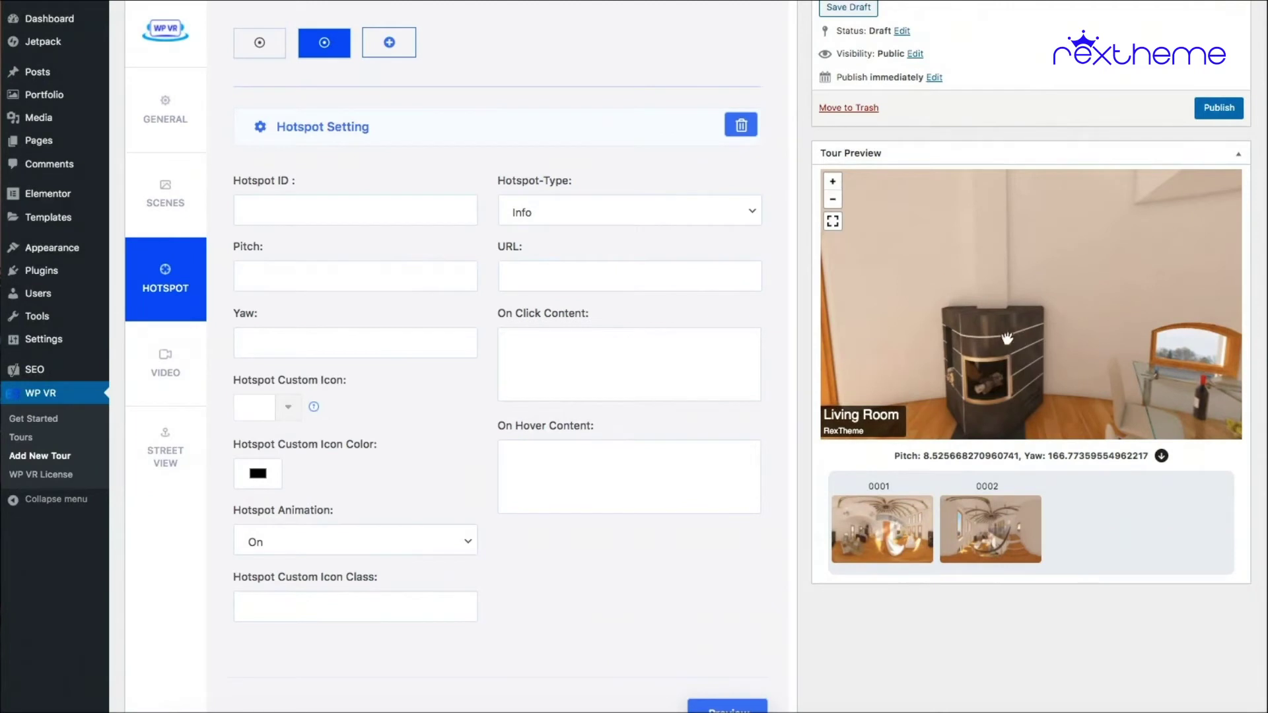
drag(982, 358, 986, 329)
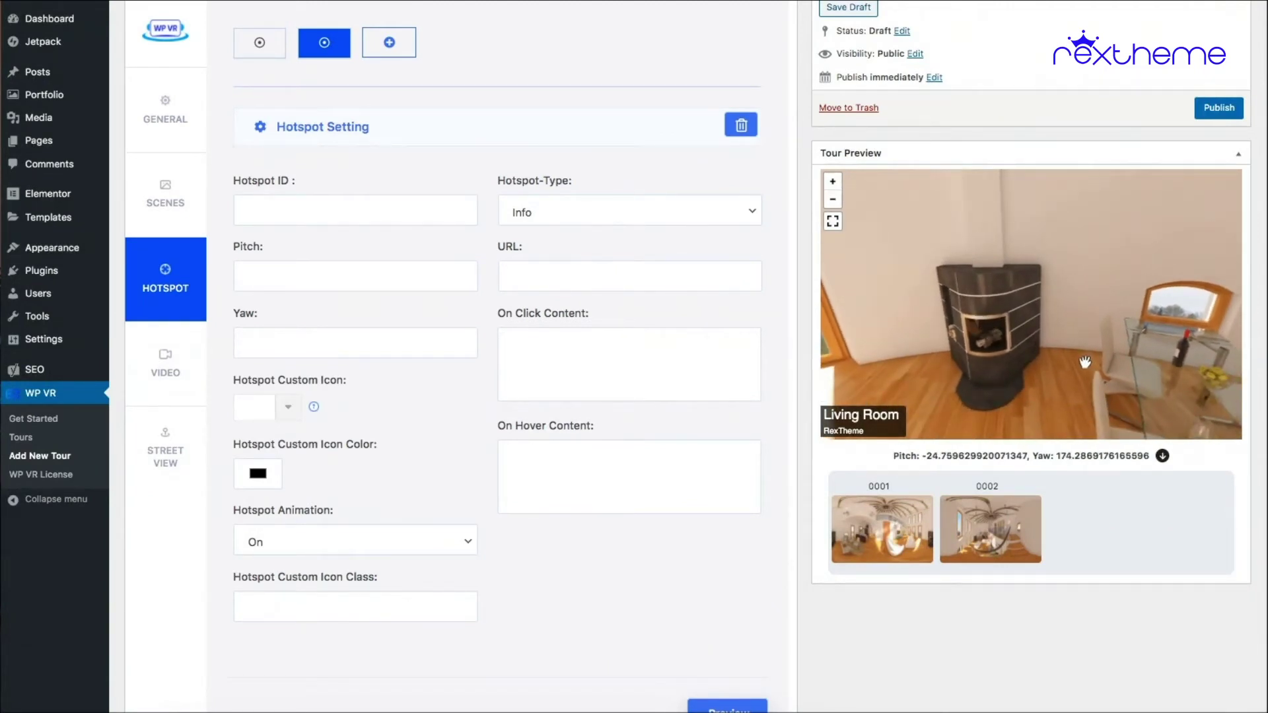
click(982, 329)
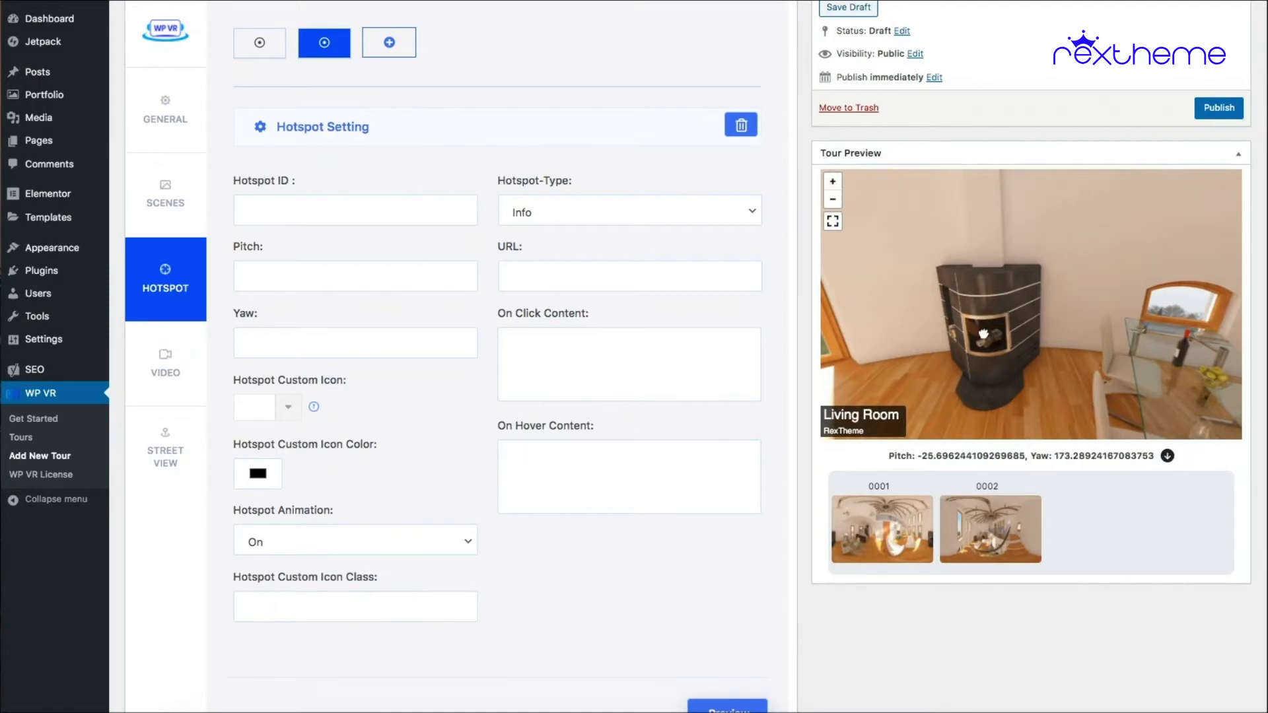
click(1168, 458)
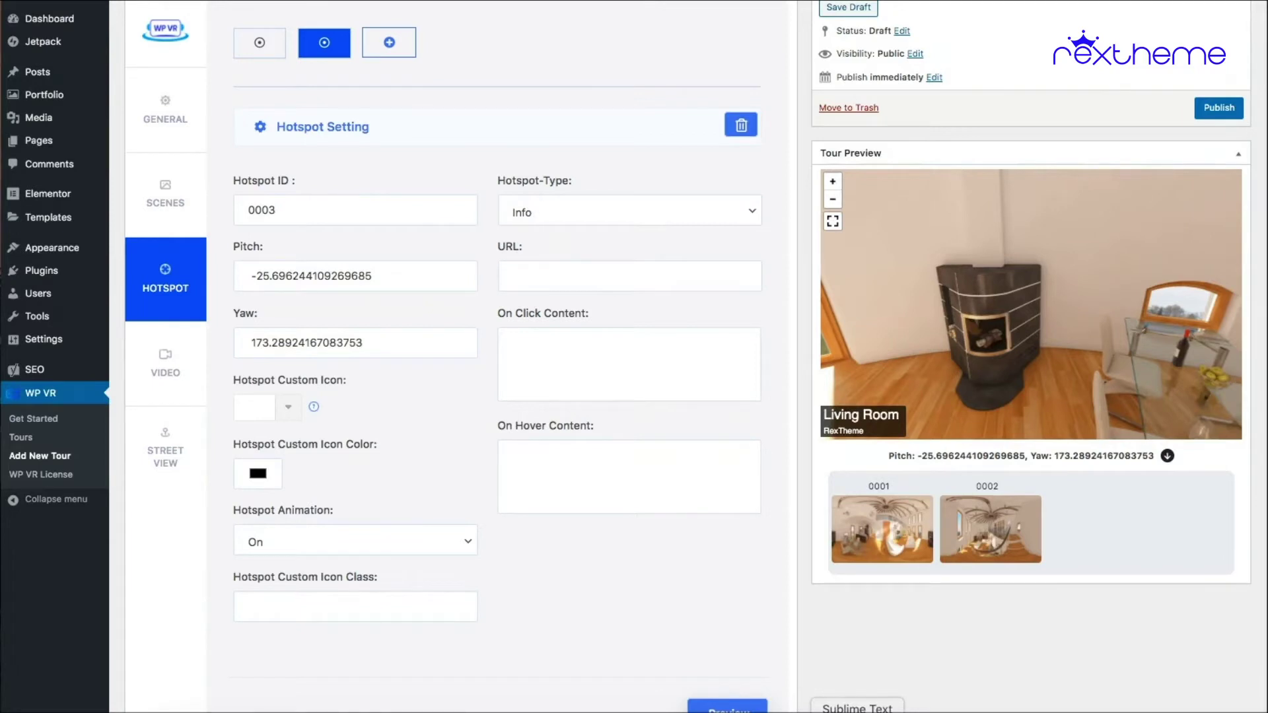
Copy the "A Modern Fireplace" GIF and caption snippet from Sublime Text and paste it into the fireplace hotspot's On Hover Content
click(857, 711)
click(383, 326)
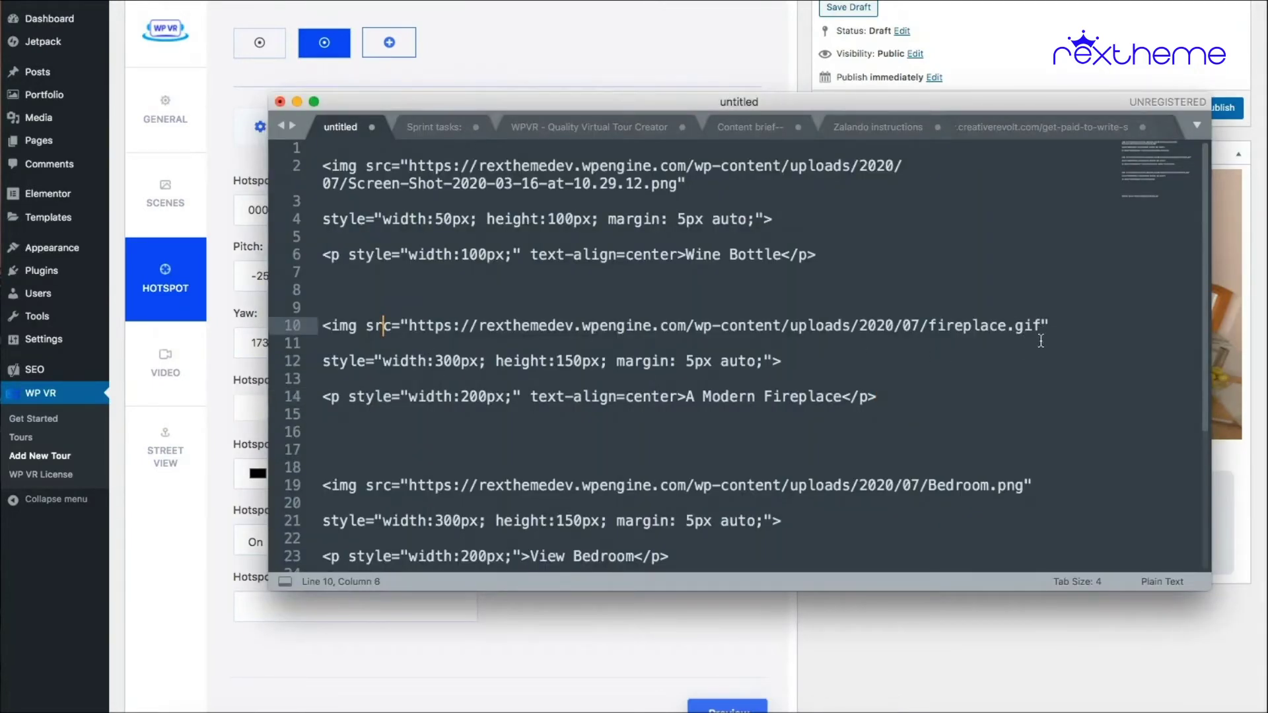
drag(877, 396, 322, 326)
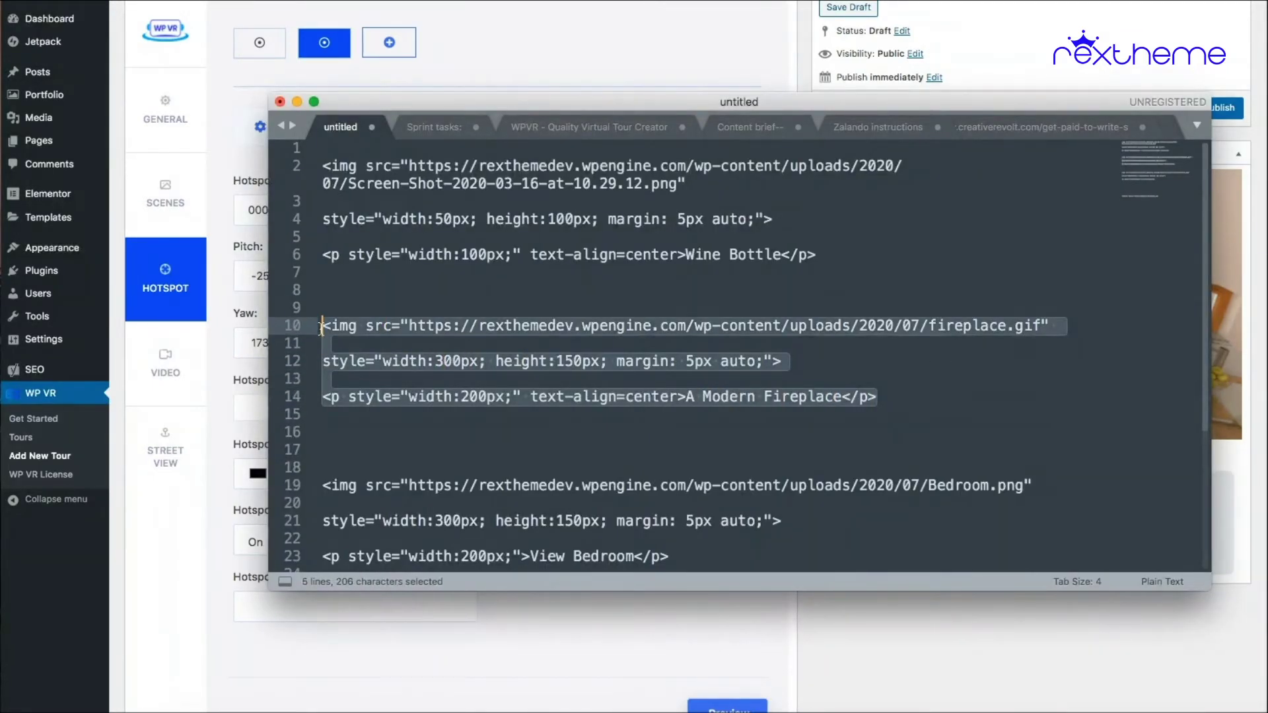
click(652, 636)
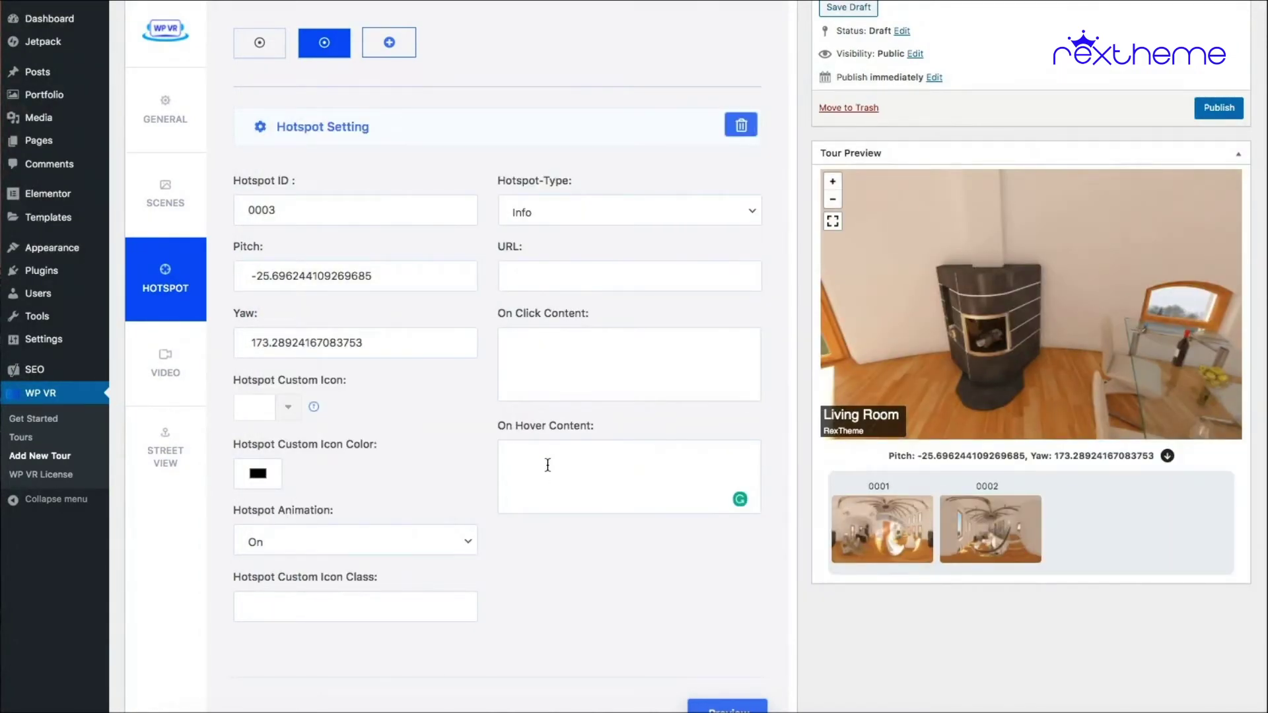
key(super+v)
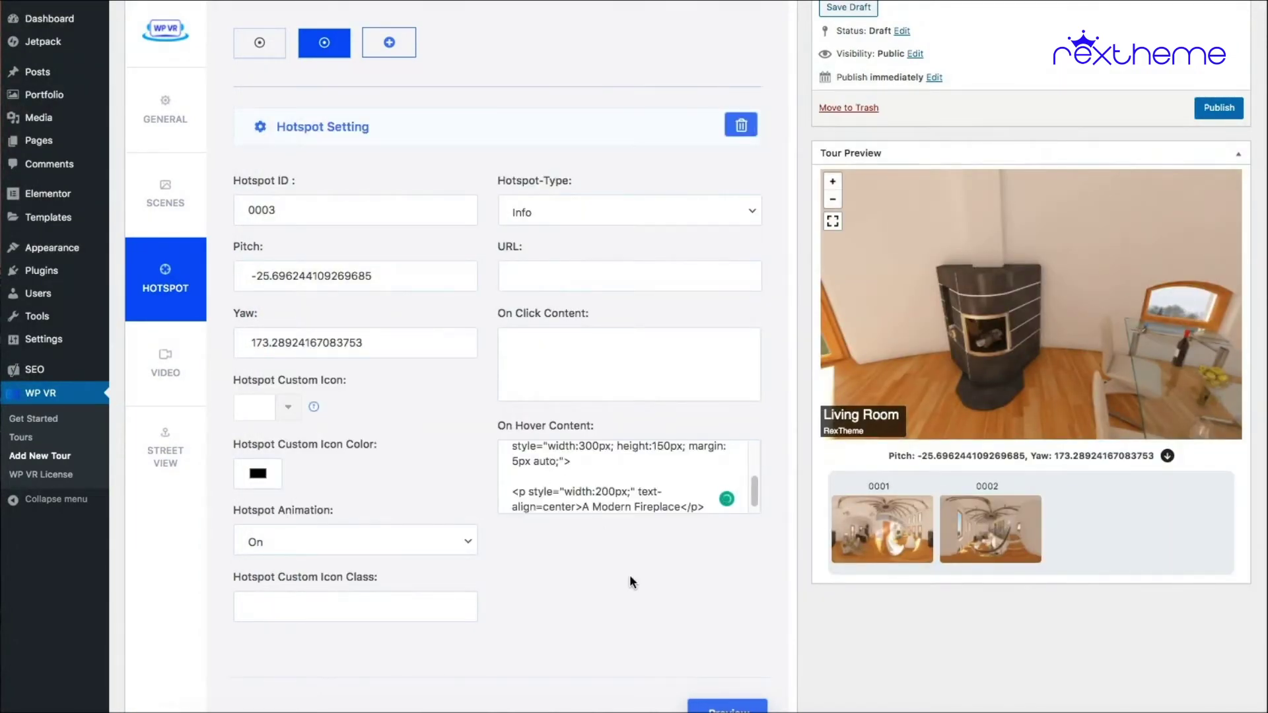
Preview the tour and check the hover content of the fireplace hotspot in the living room
click(727, 707)
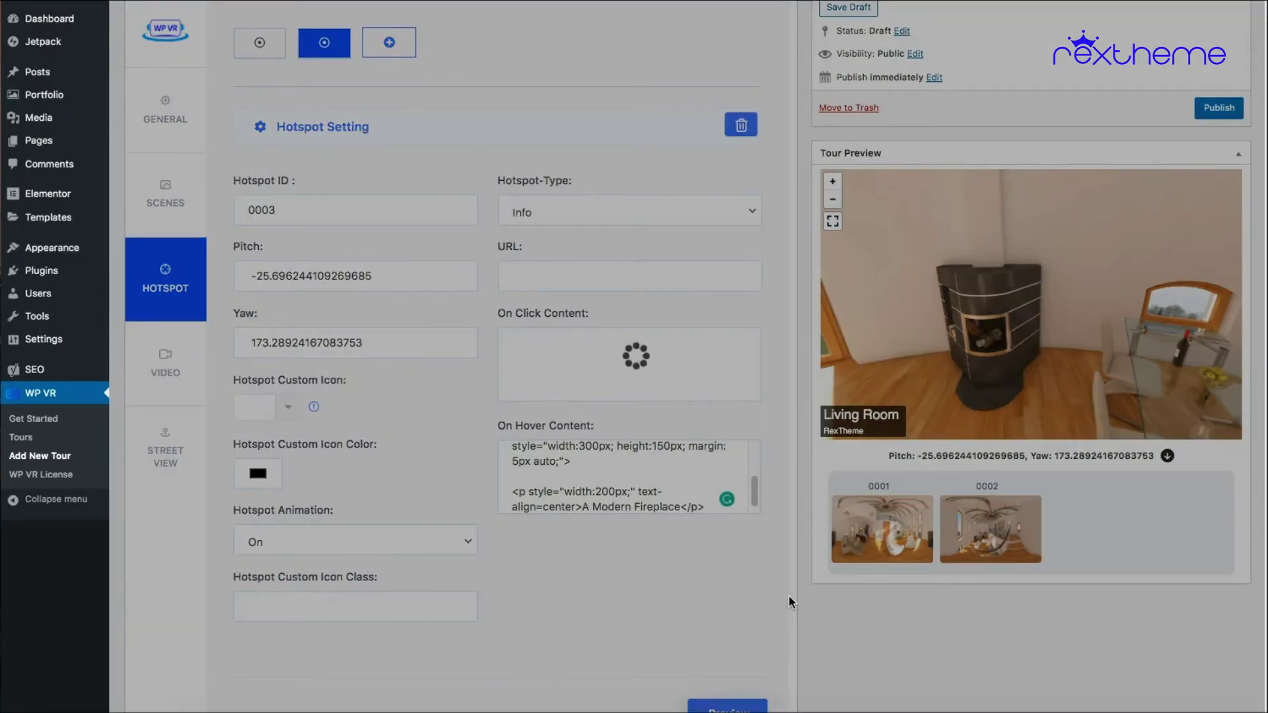
scroll(788, 595, down, 2)
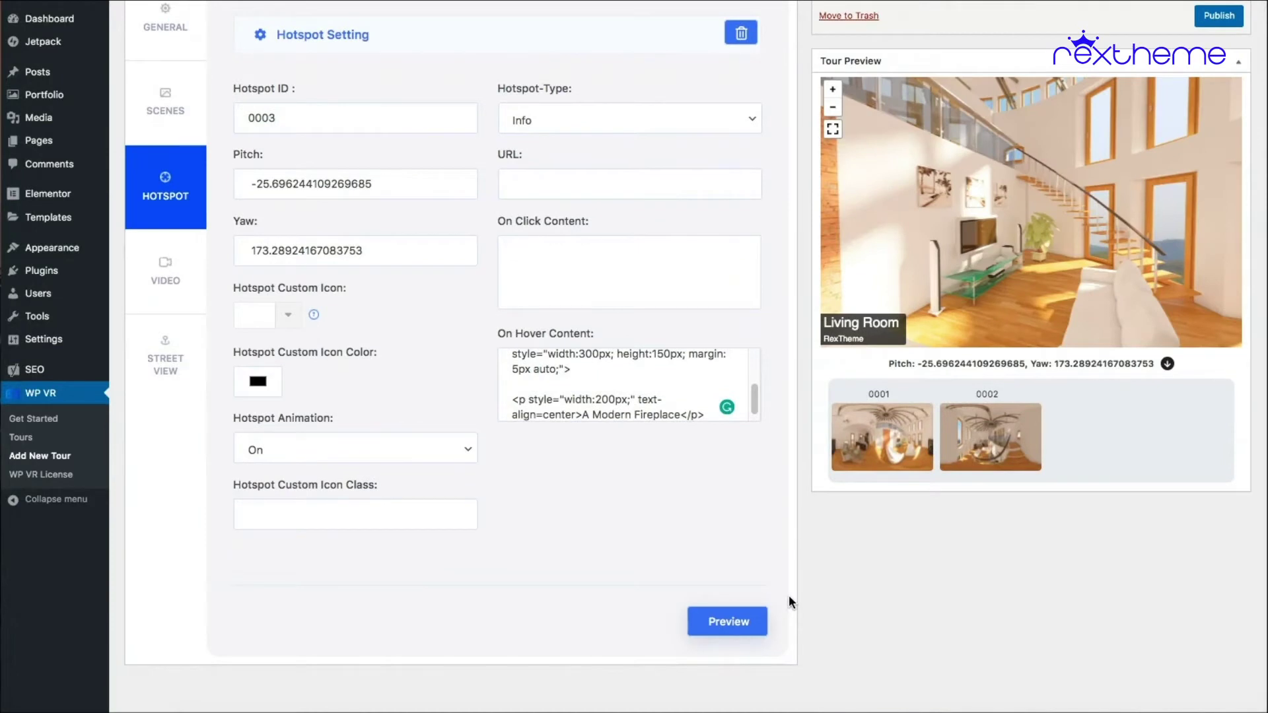
drag(1134, 230, 987, 154)
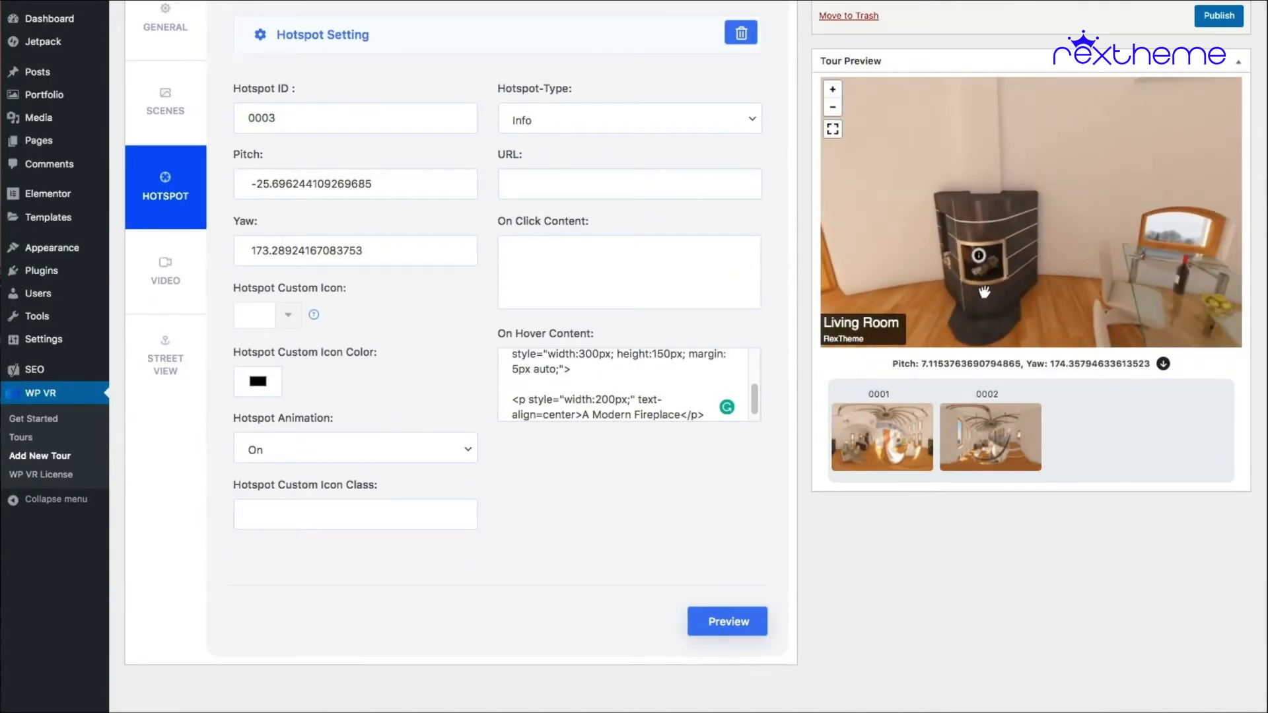
mouse_move(980, 262)
scroll(486, 374, up, 3)
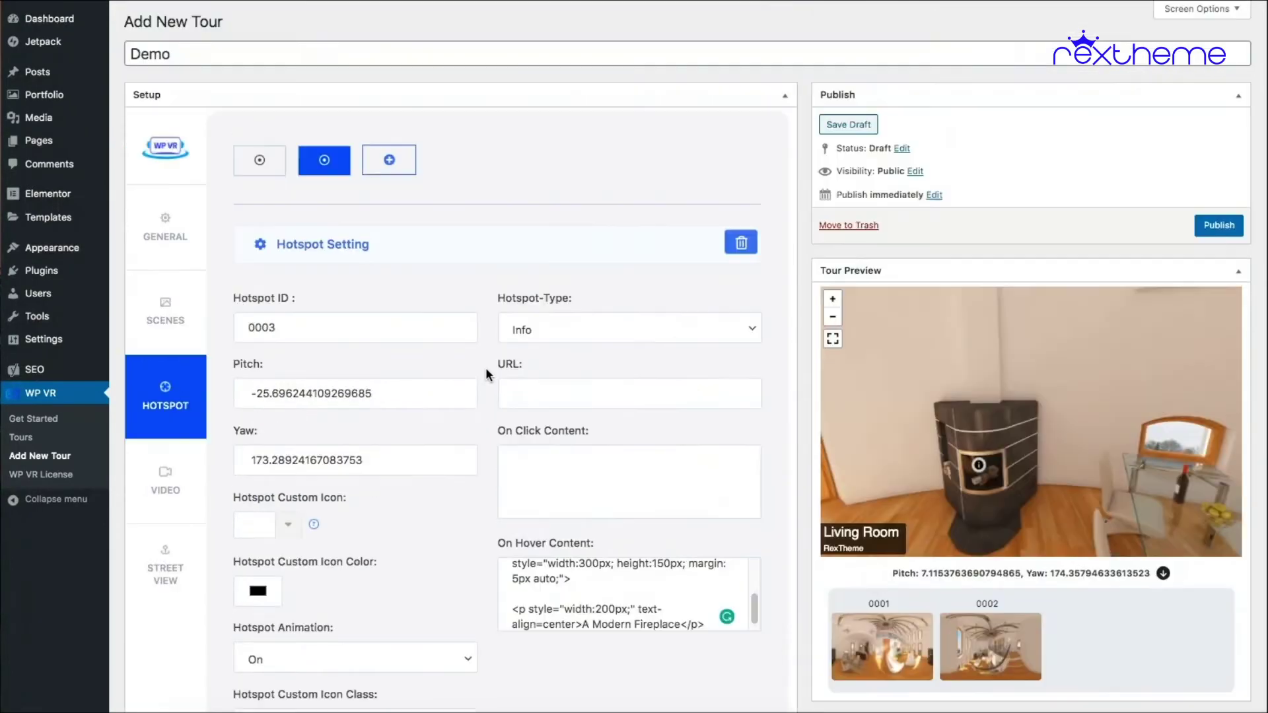
Add a third Info hotspot with ID 0005 on the living room television, using the picked pitch of about -5.70 and yaw of about 56.75
scroll(488, 374, down, 1)
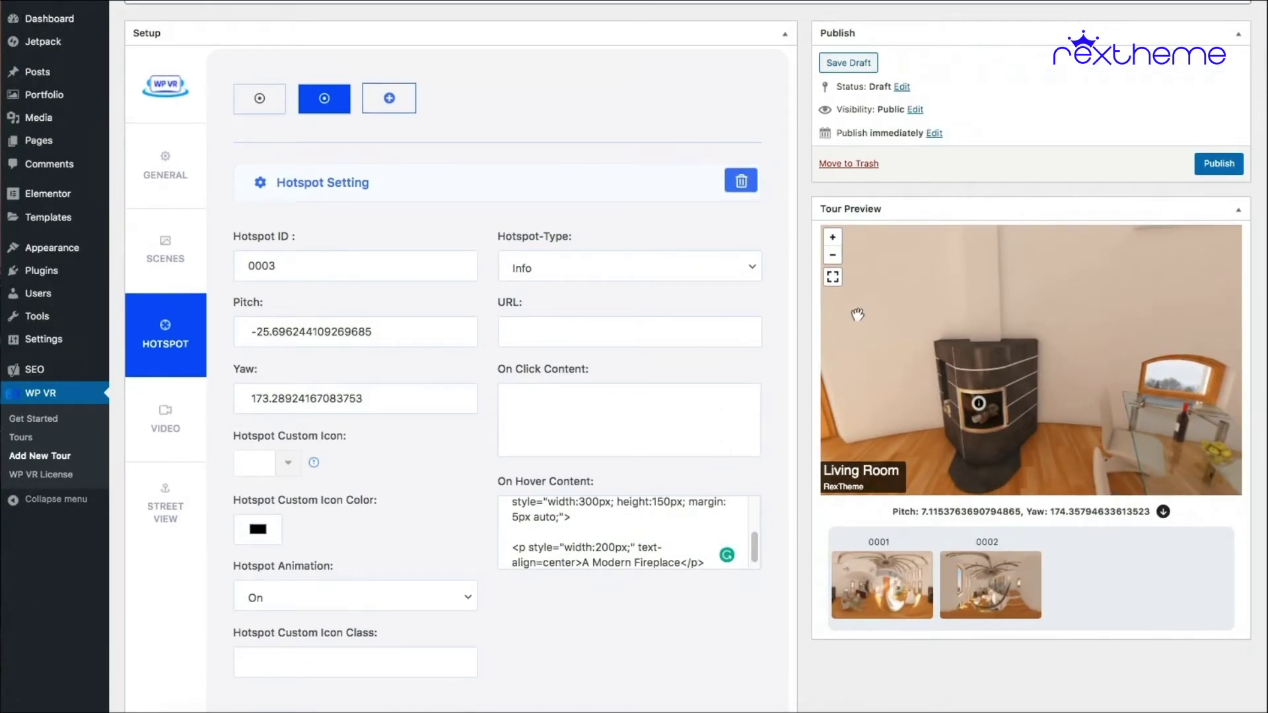
drag(848, 317, 1023, 351)
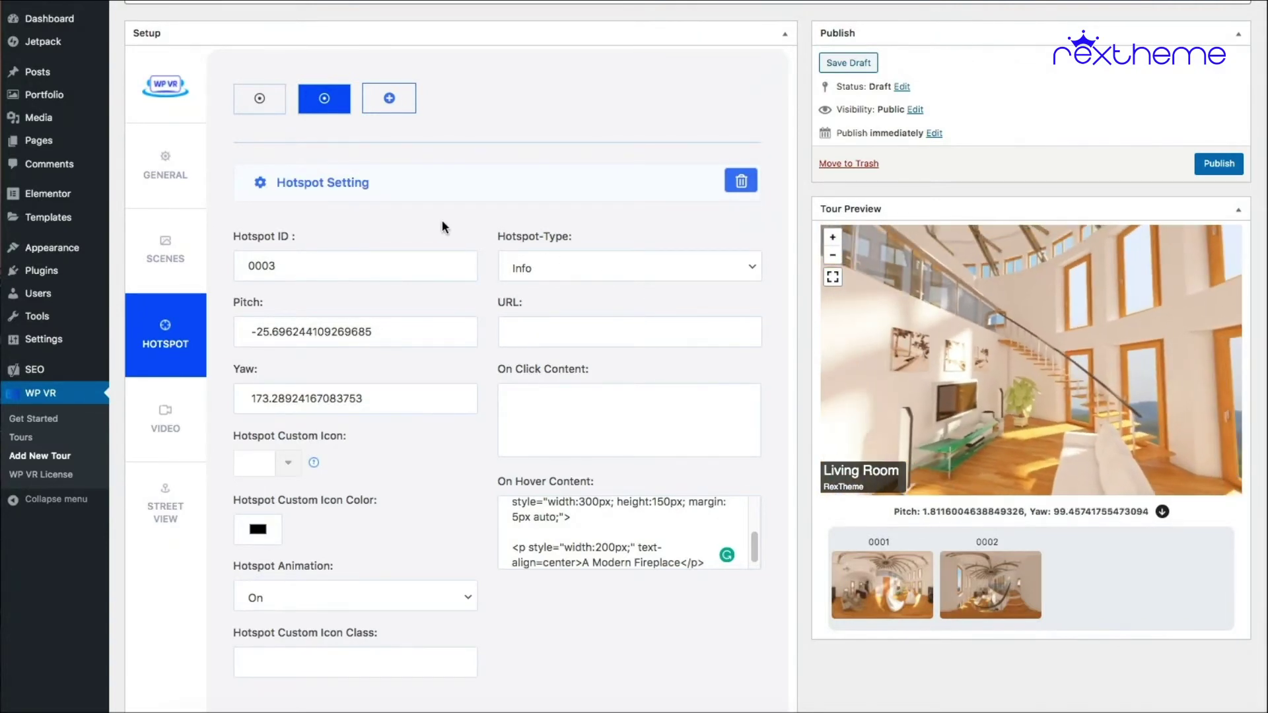
click(396, 105)
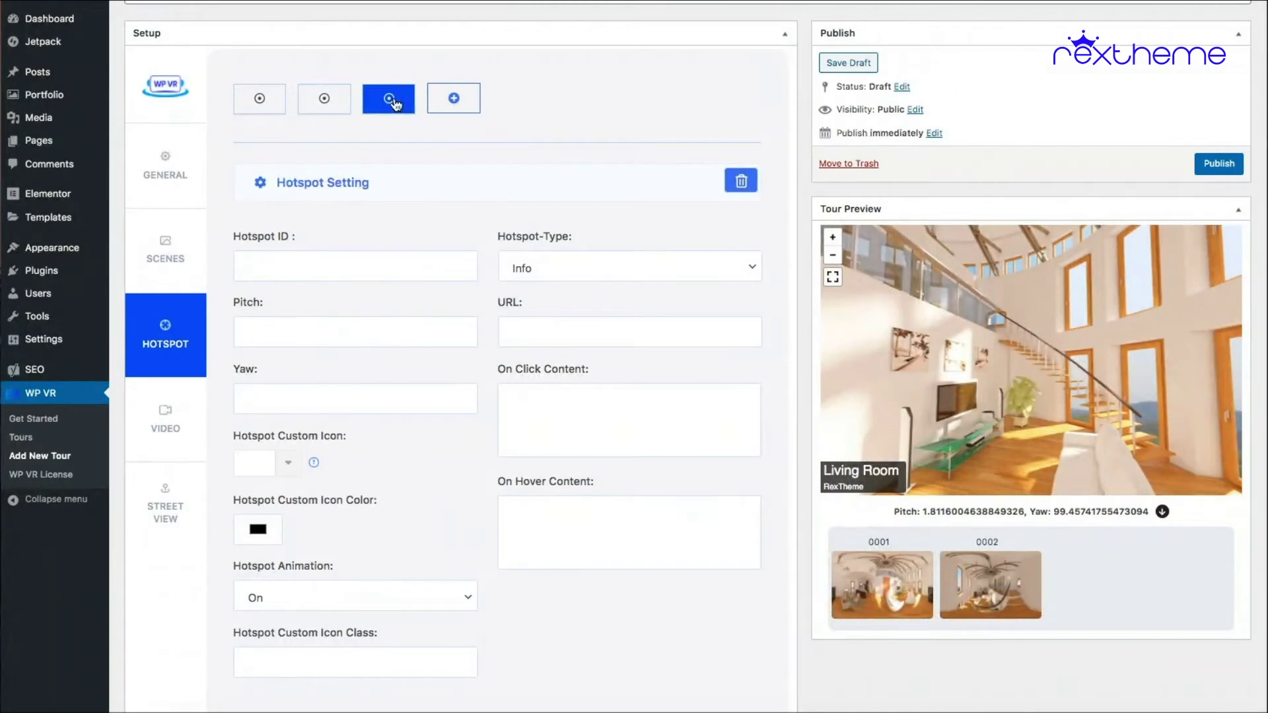
drag(886, 356, 894, 354)
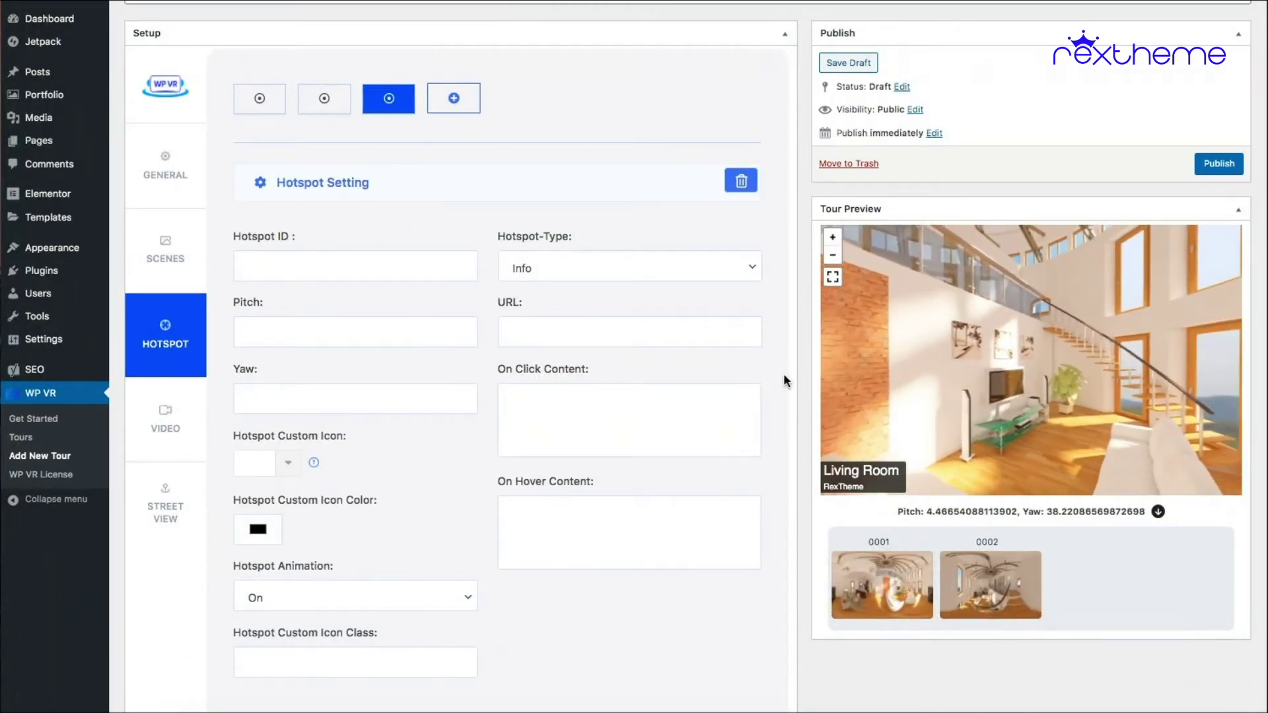
drag(914, 355, 1014, 369)
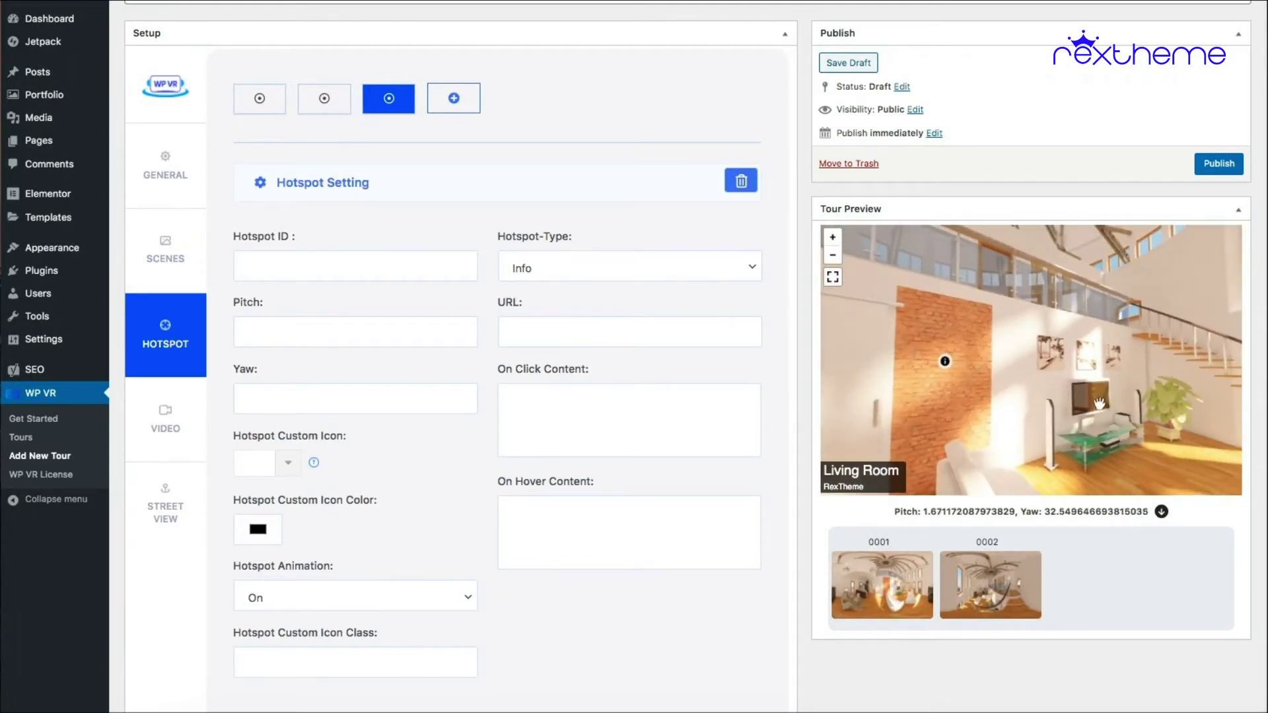
click(1163, 513)
click(376, 258)
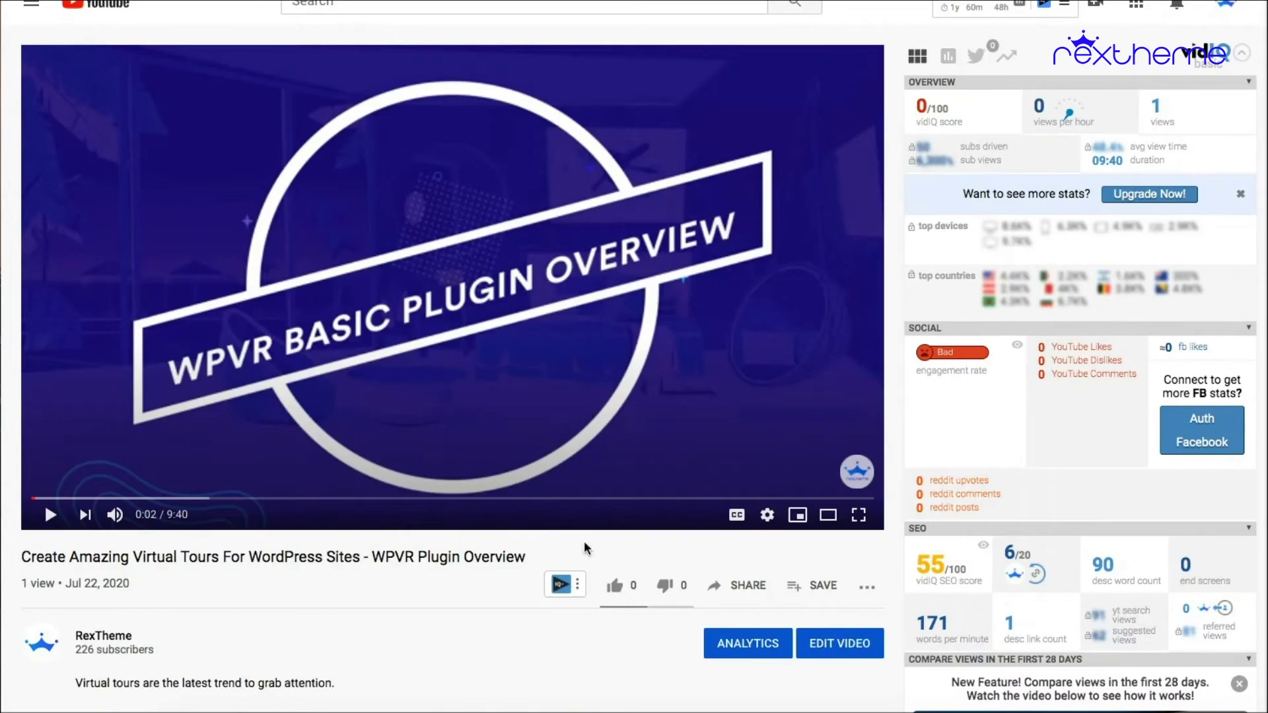
Copy the embed code of the WPVR Plugin Overview video from YouTube and paste it into the television hotspot's On Click Content
click(736, 587)
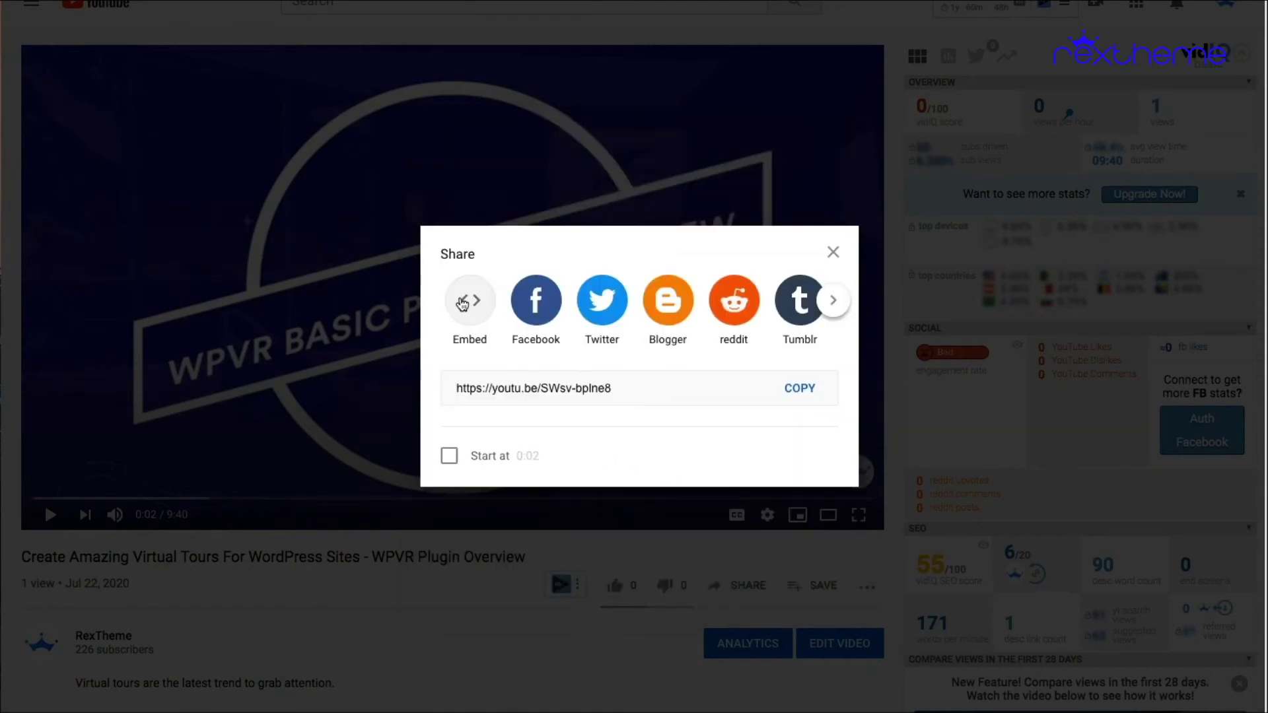
click(463, 304)
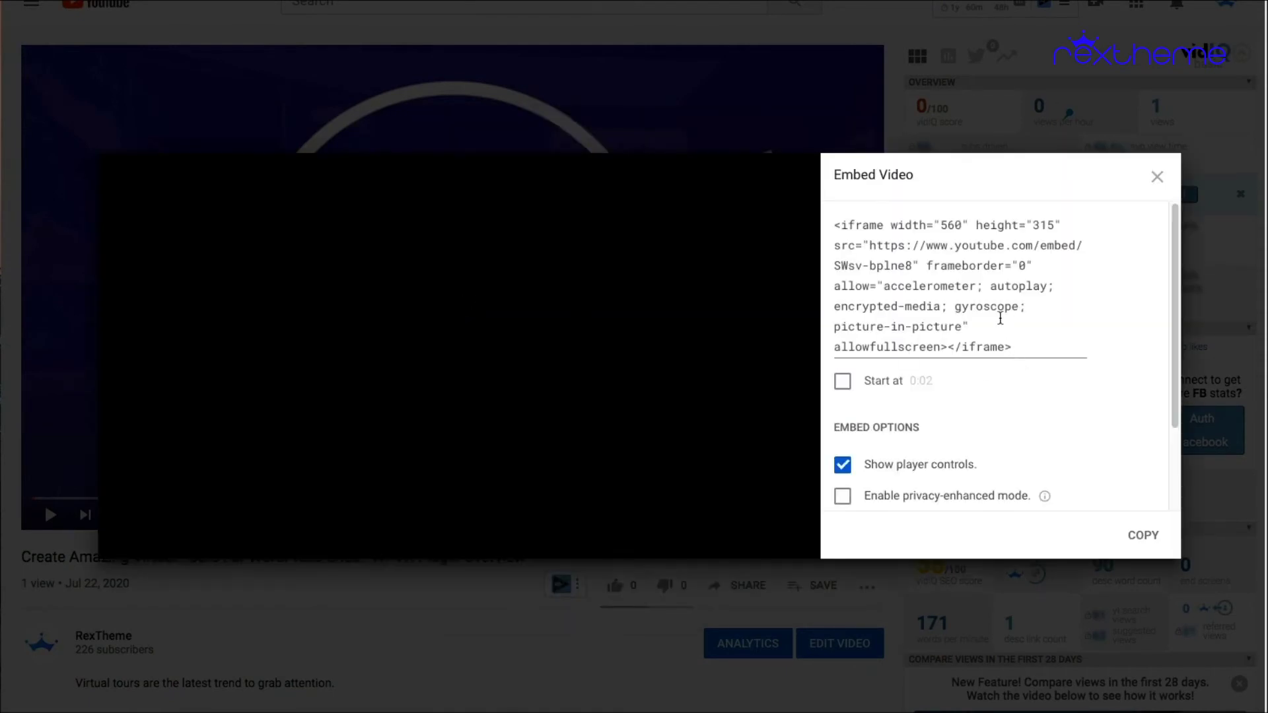
click(1000, 318)
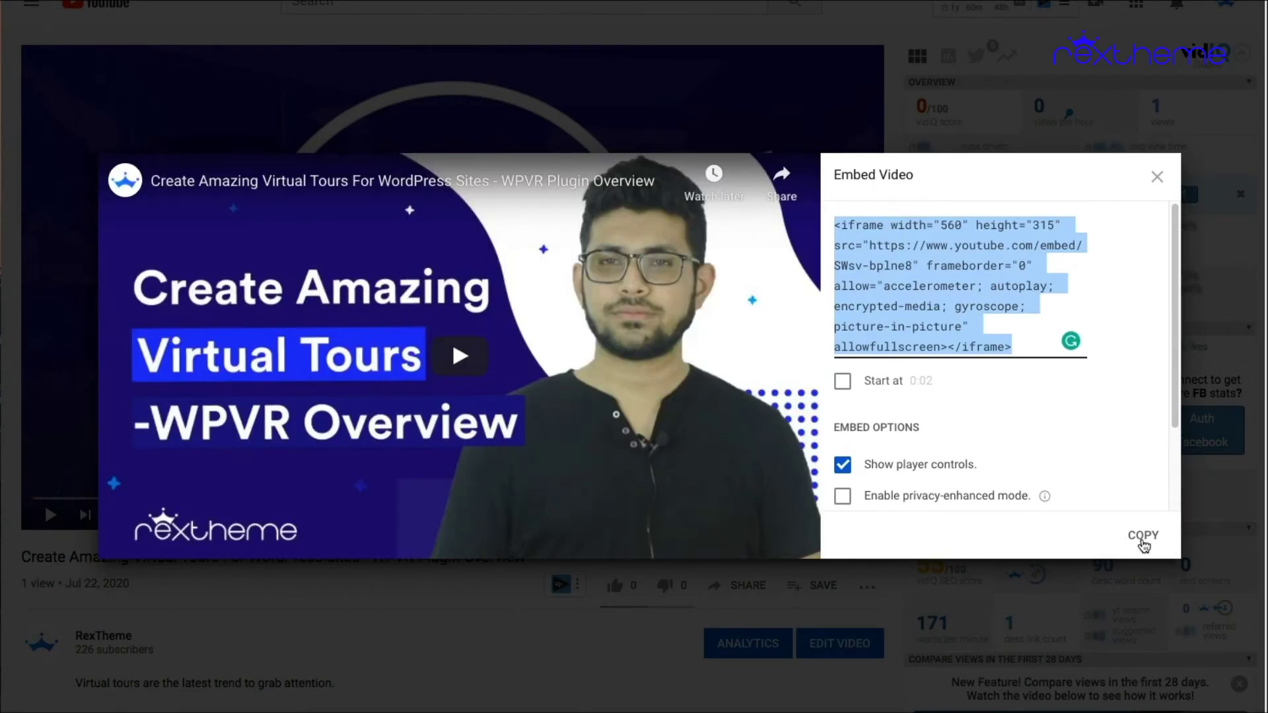
click(1143, 540)
click(1156, 178)
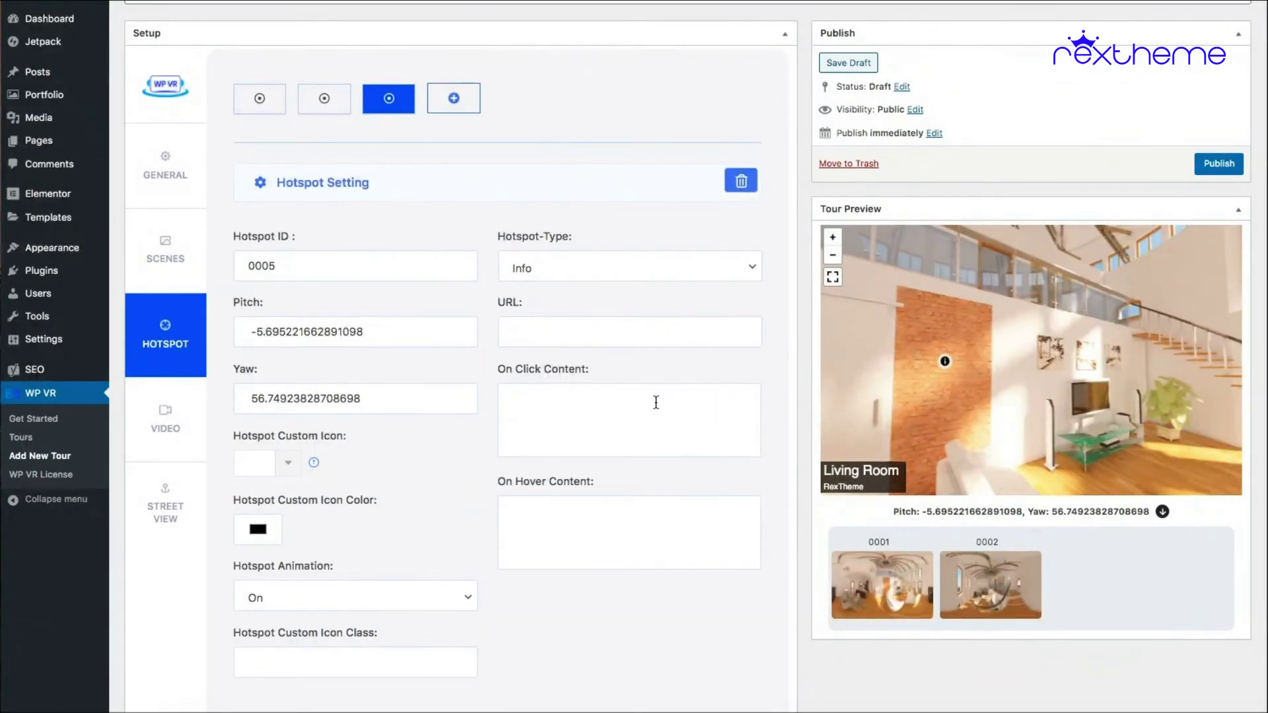
click(569, 402)
key(ctrl+v)
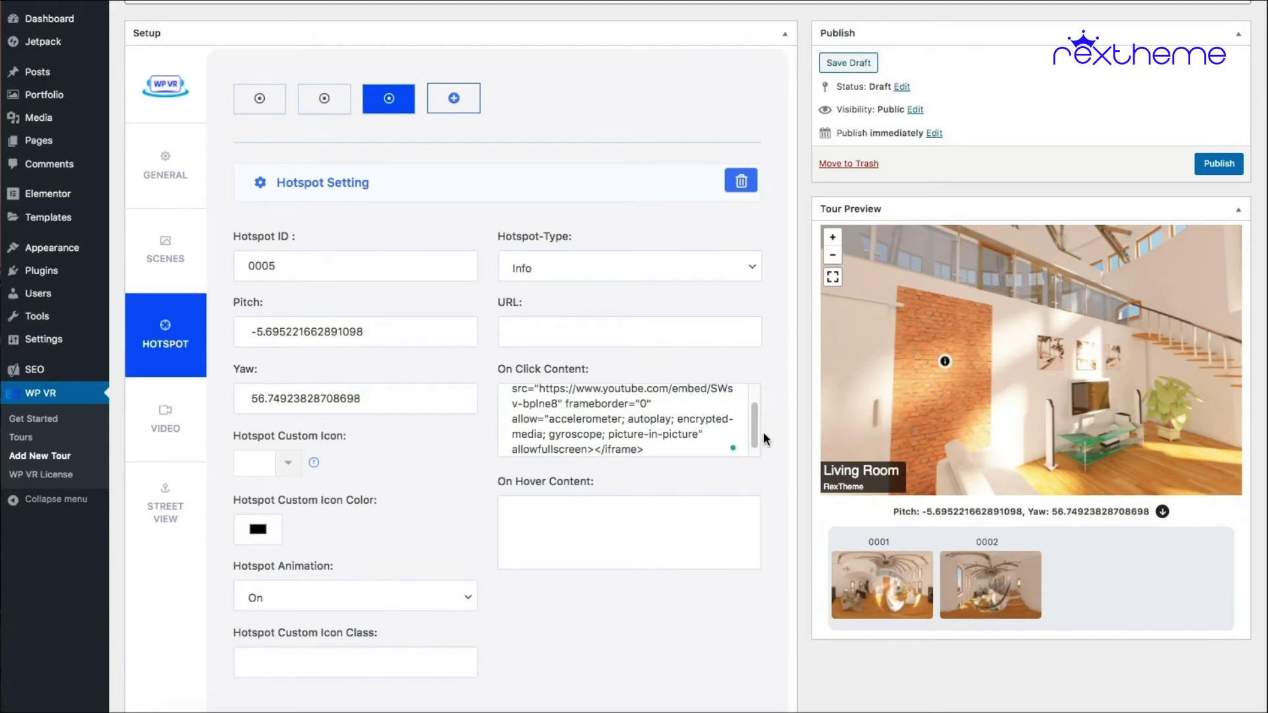
Preview the tour, open the television hotspot's embedded video, and close it again
scroll(763, 434, down, 3)
click(749, 623)
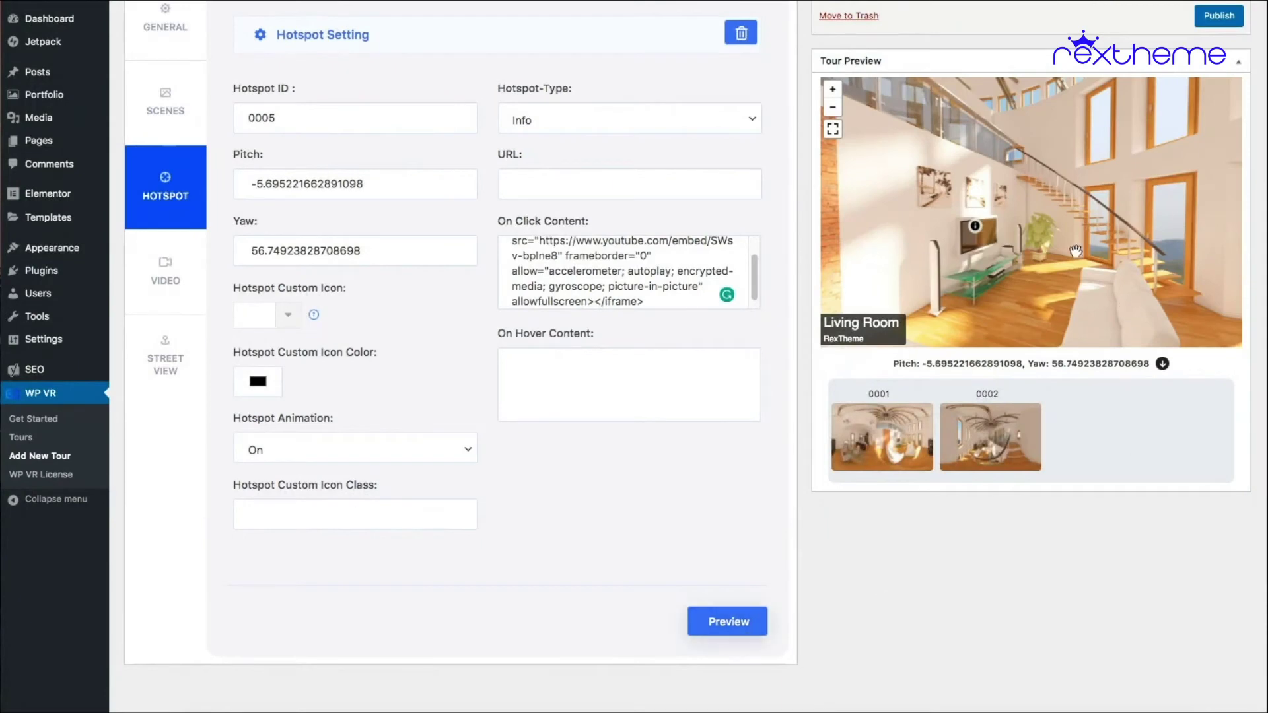
click(1136, 268)
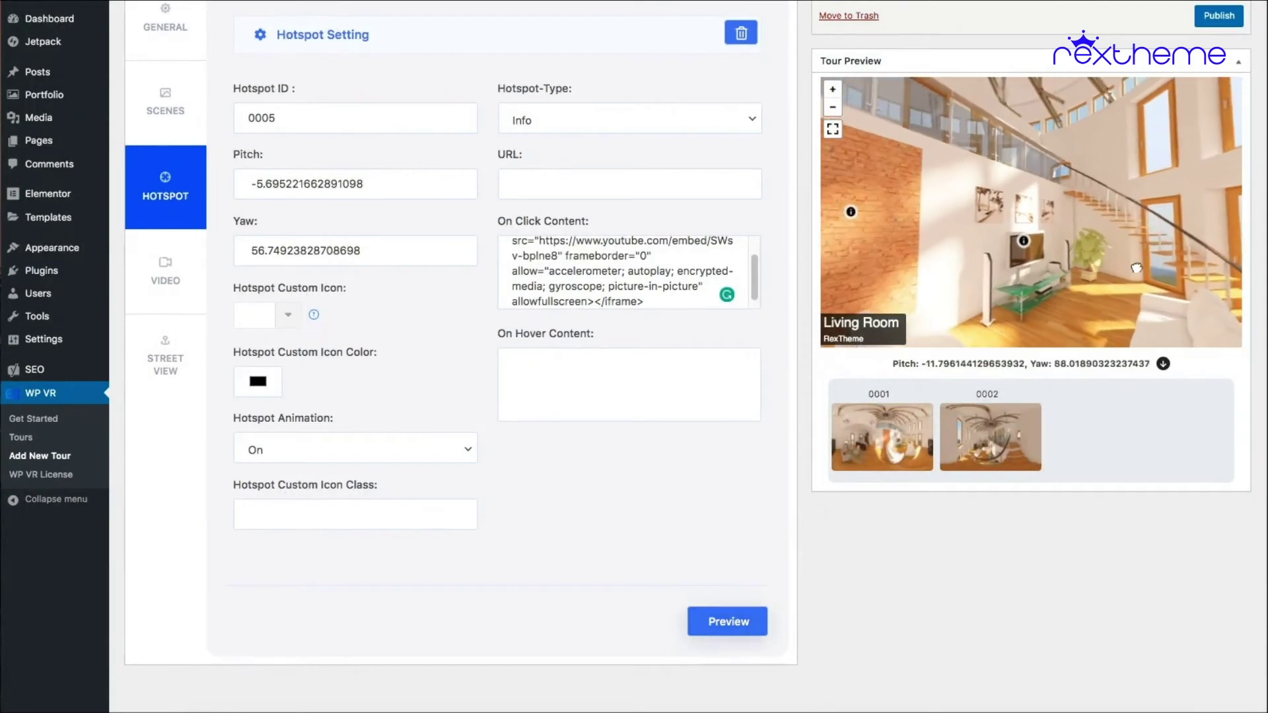
click(1032, 246)
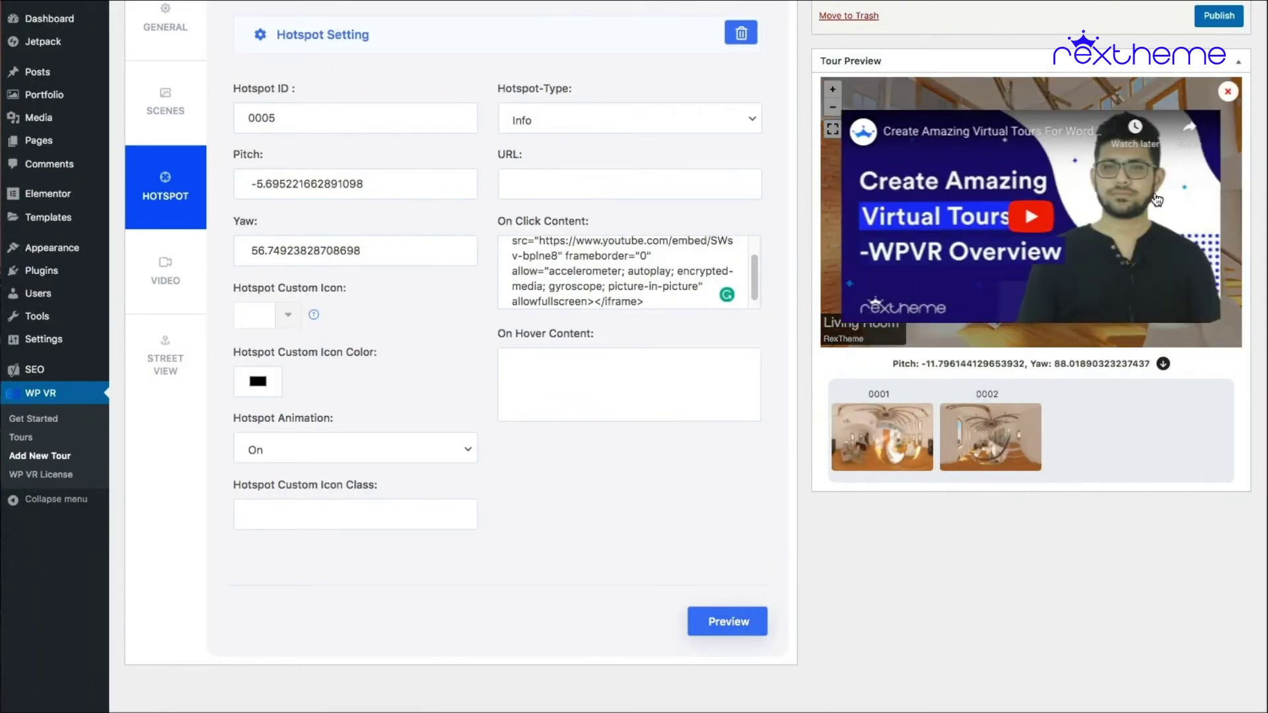
click(1229, 91)
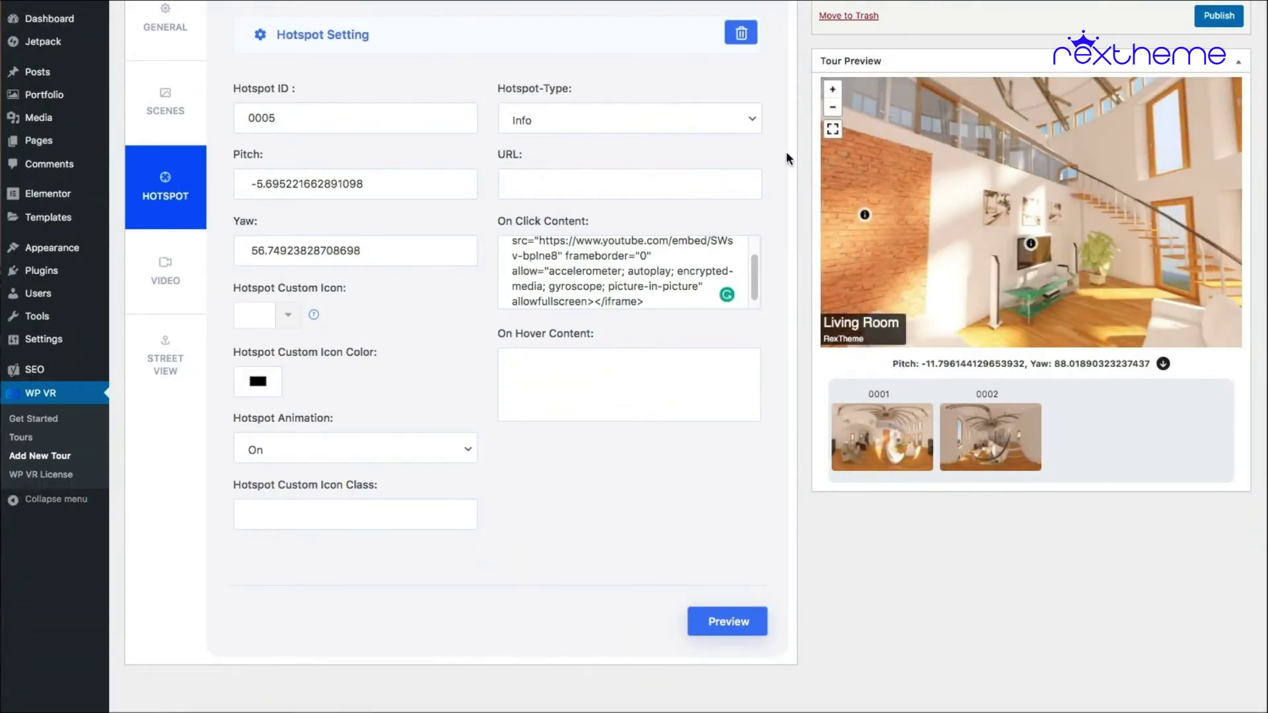
Look over the Living Room scene's settings and view, and review its hotspots 0001 and 0003
scroll(786, 153, up, 2)
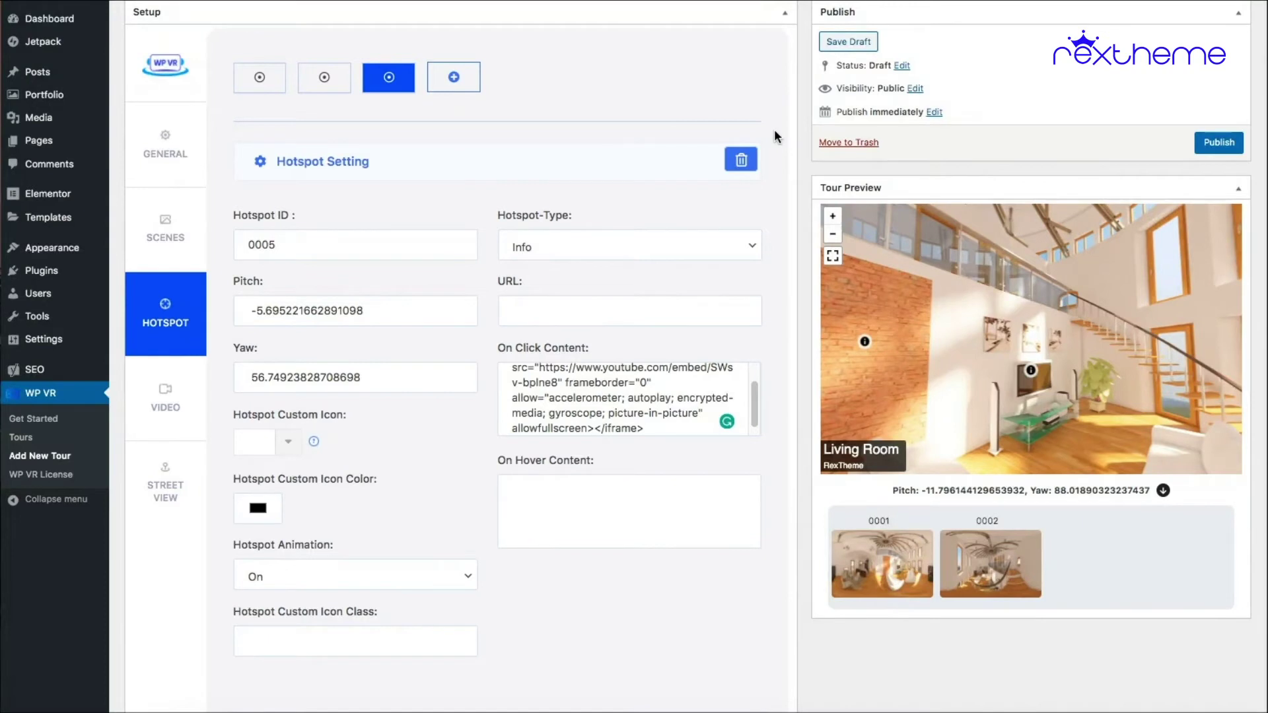
click(169, 218)
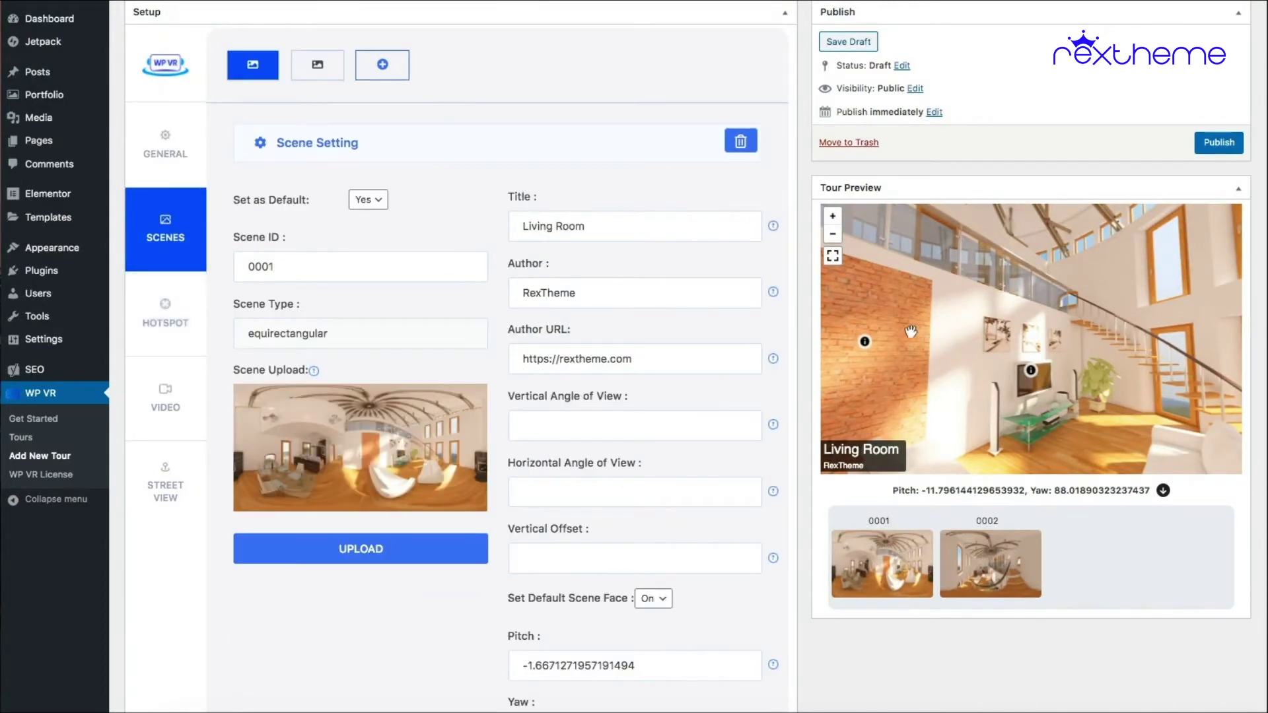
mouse_move(895, 273)
mouse_down()
mouse_move(968, 283)
mouse_move(1050, 264)
mouse_move(1020, 282)
mouse_move(892, 272)
mouse_up()
drag(1074, 271, 972, 286)
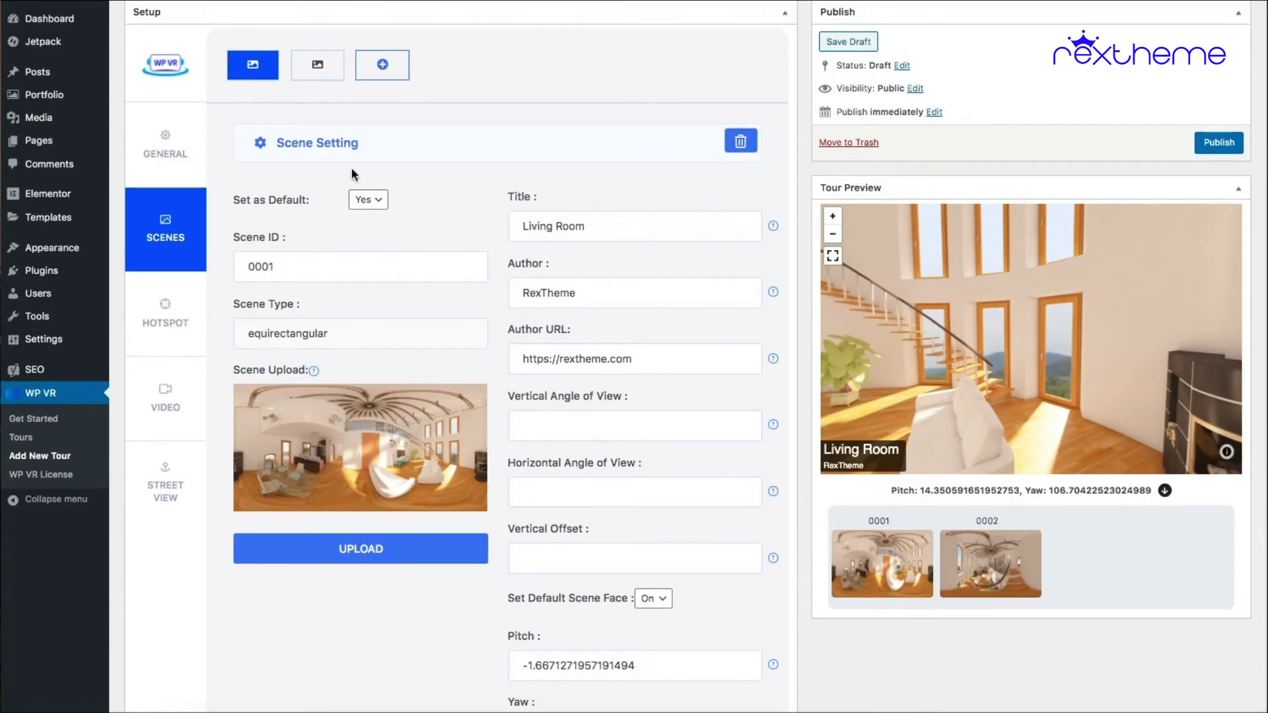
click(165, 313)
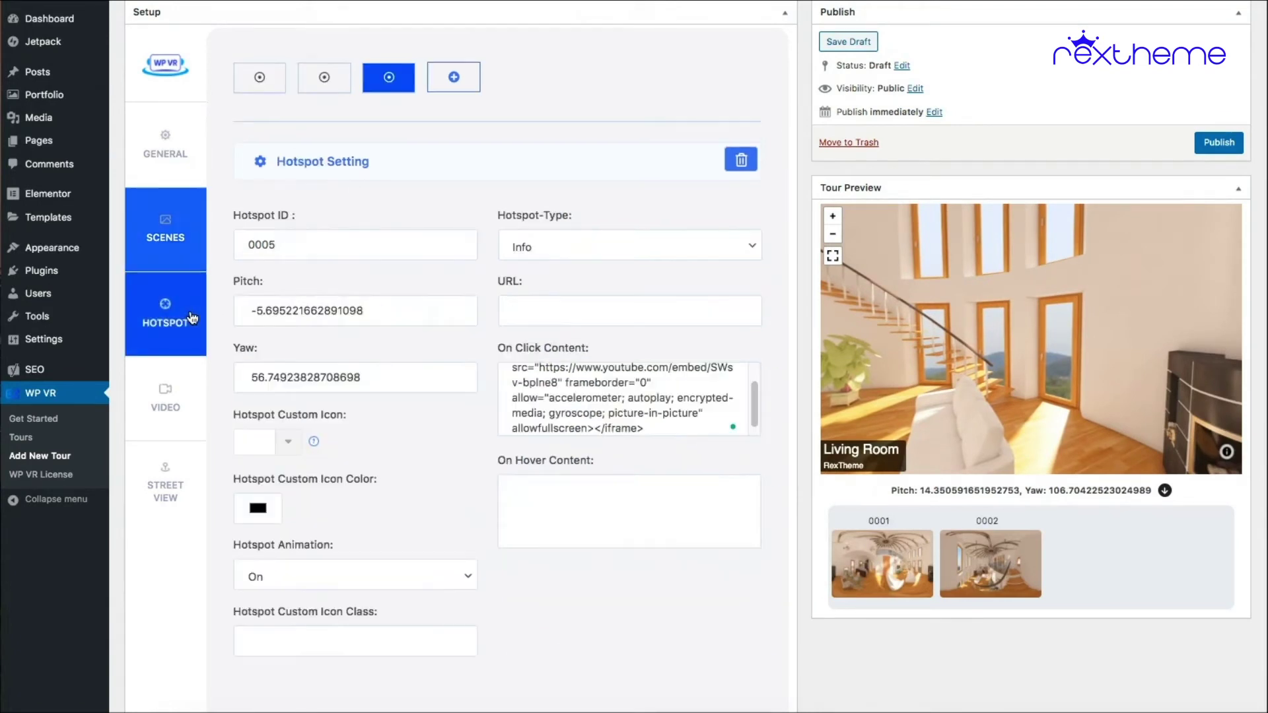
click(258, 77)
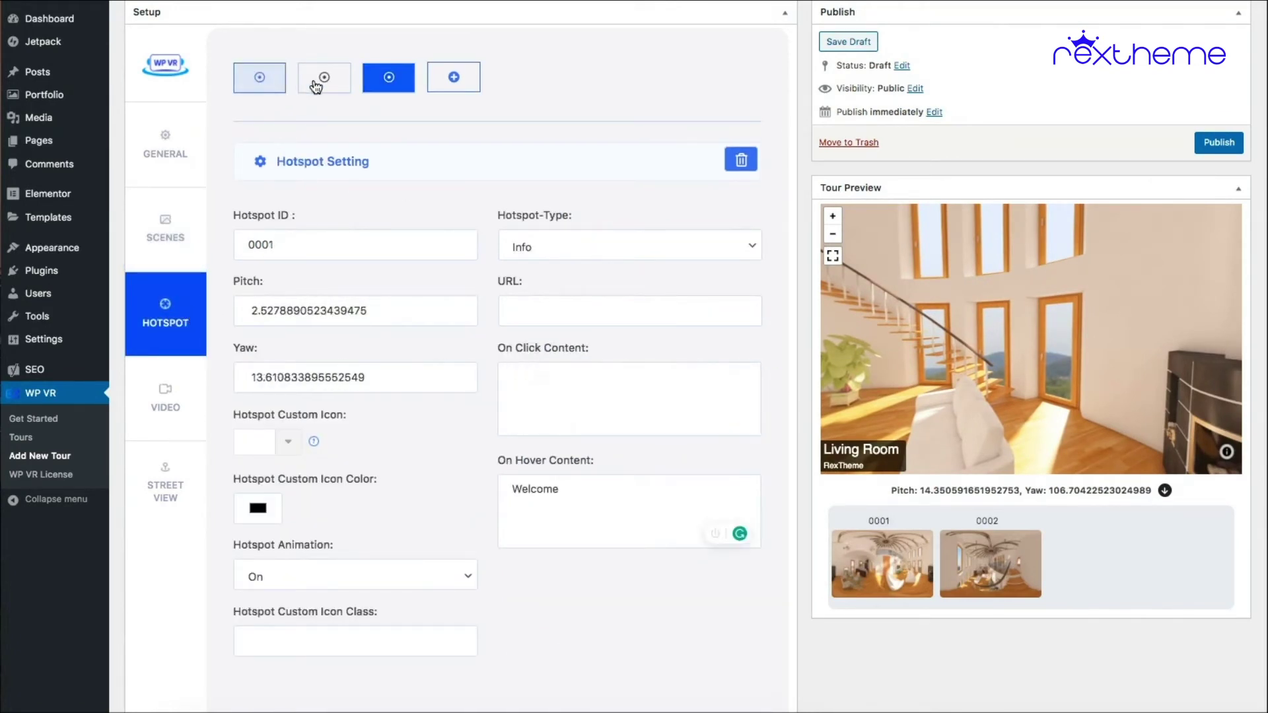
click(324, 79)
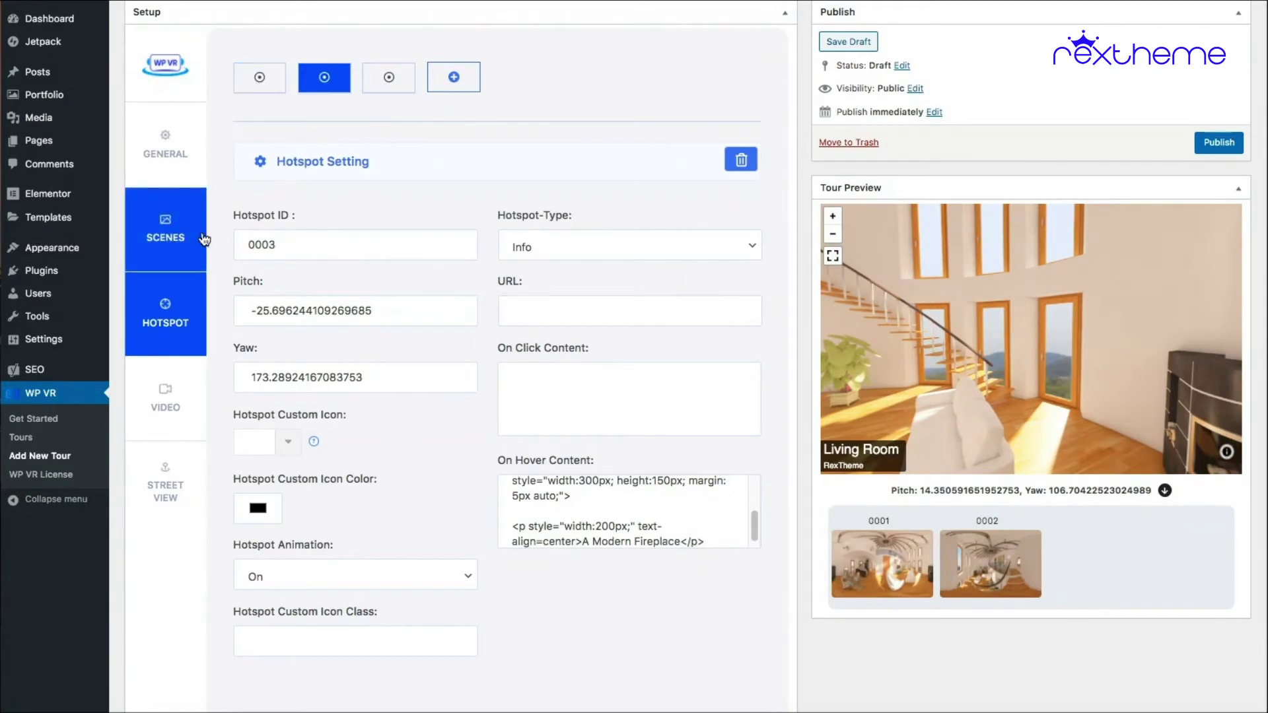
Open the second scene's hotspots and review the settings of its first hotspot, ID 0002
click(198, 238)
click(332, 78)
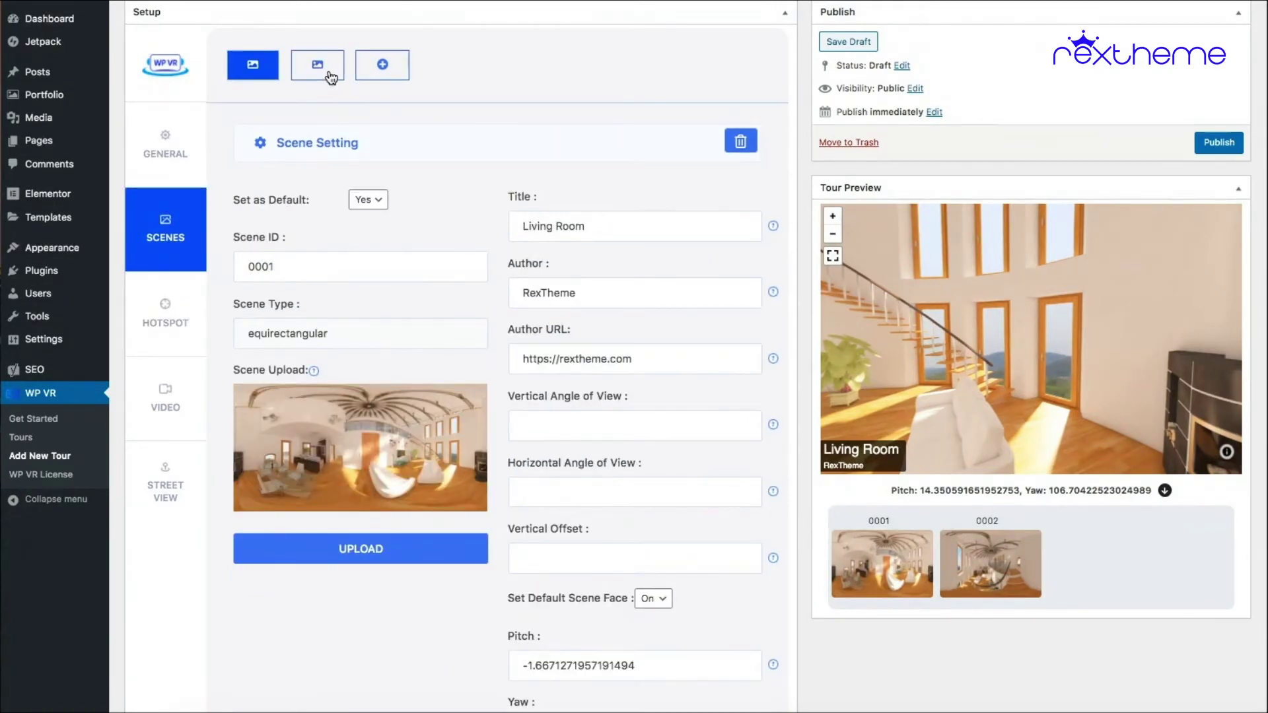
click(192, 325)
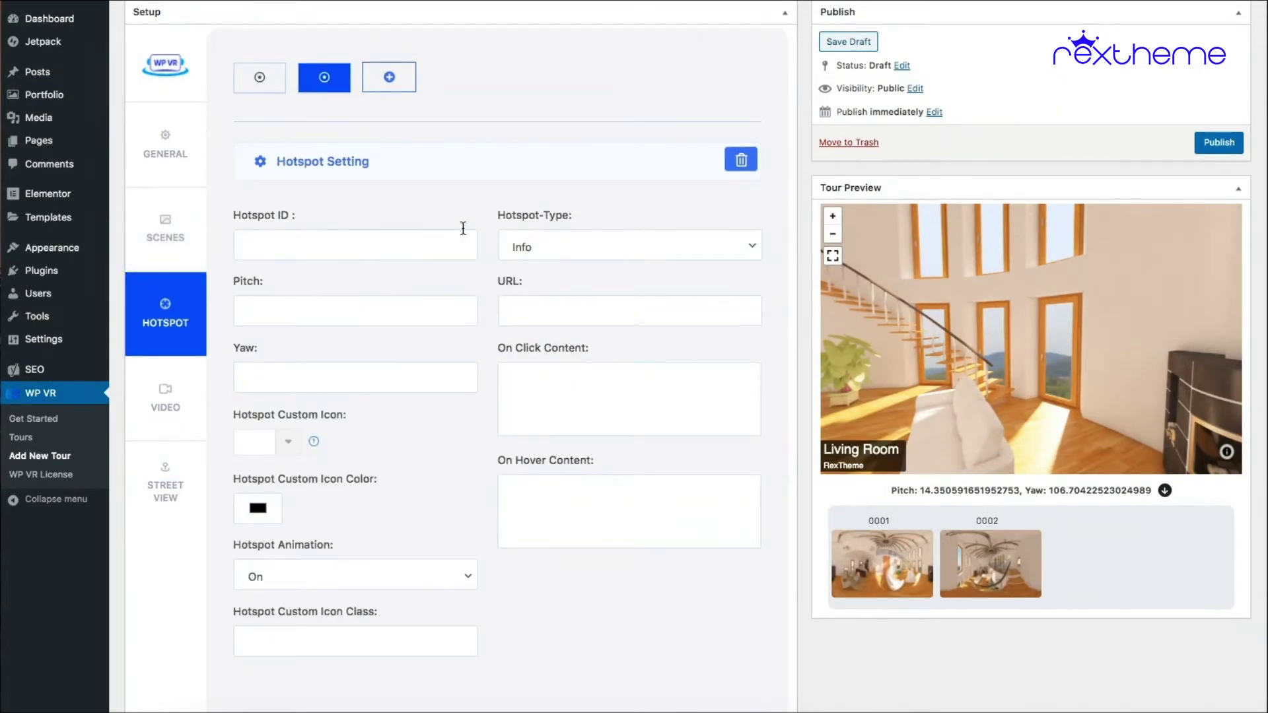
click(274, 84)
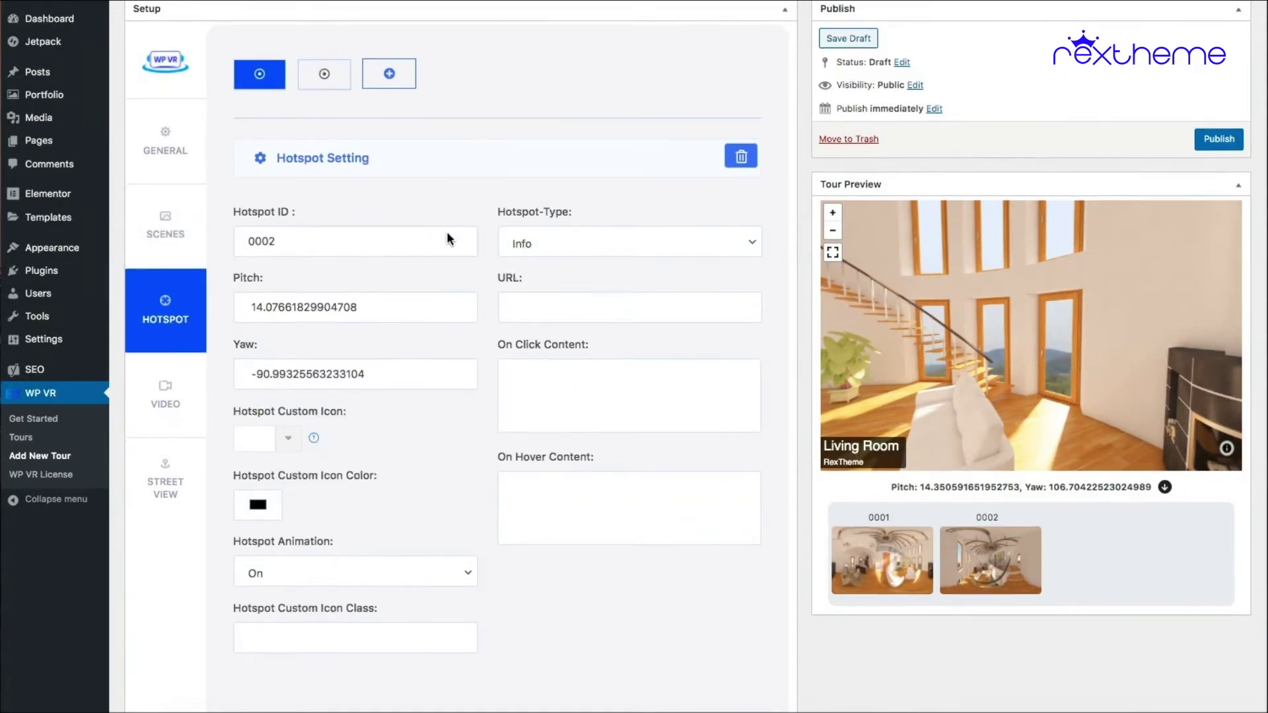
scroll(674, 278, down, 2)
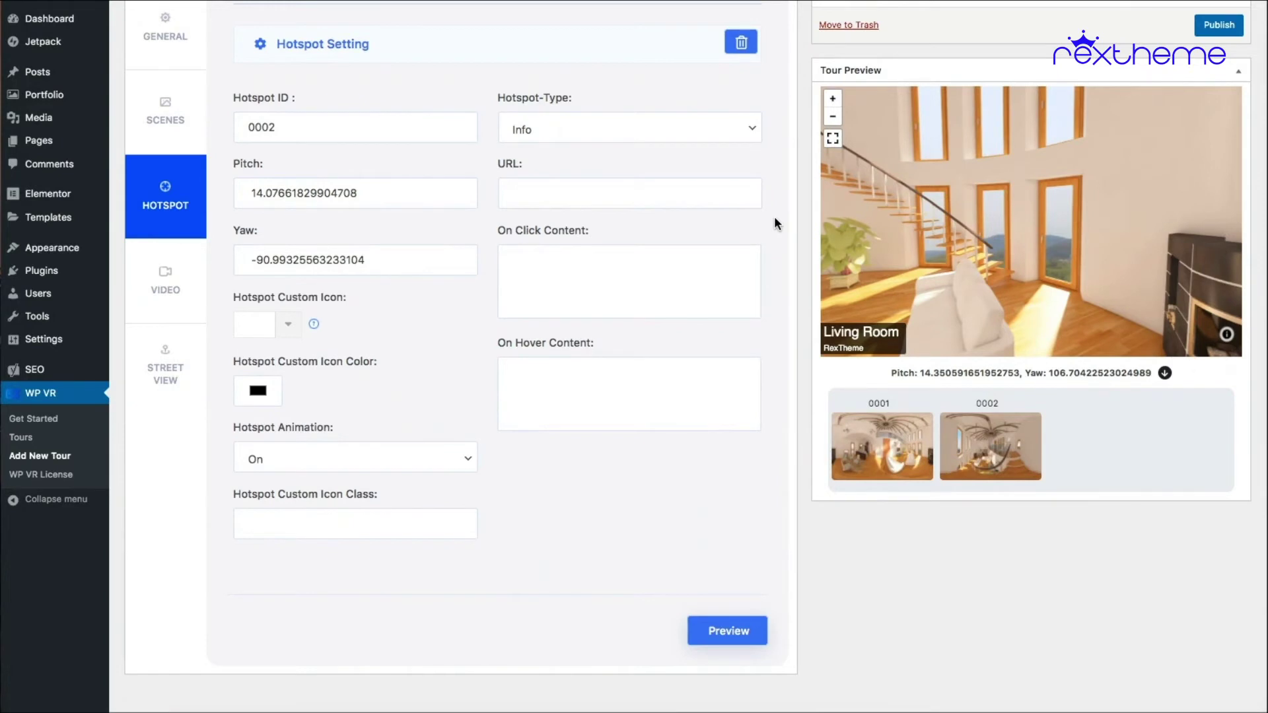
scroll(775, 218, up, 1)
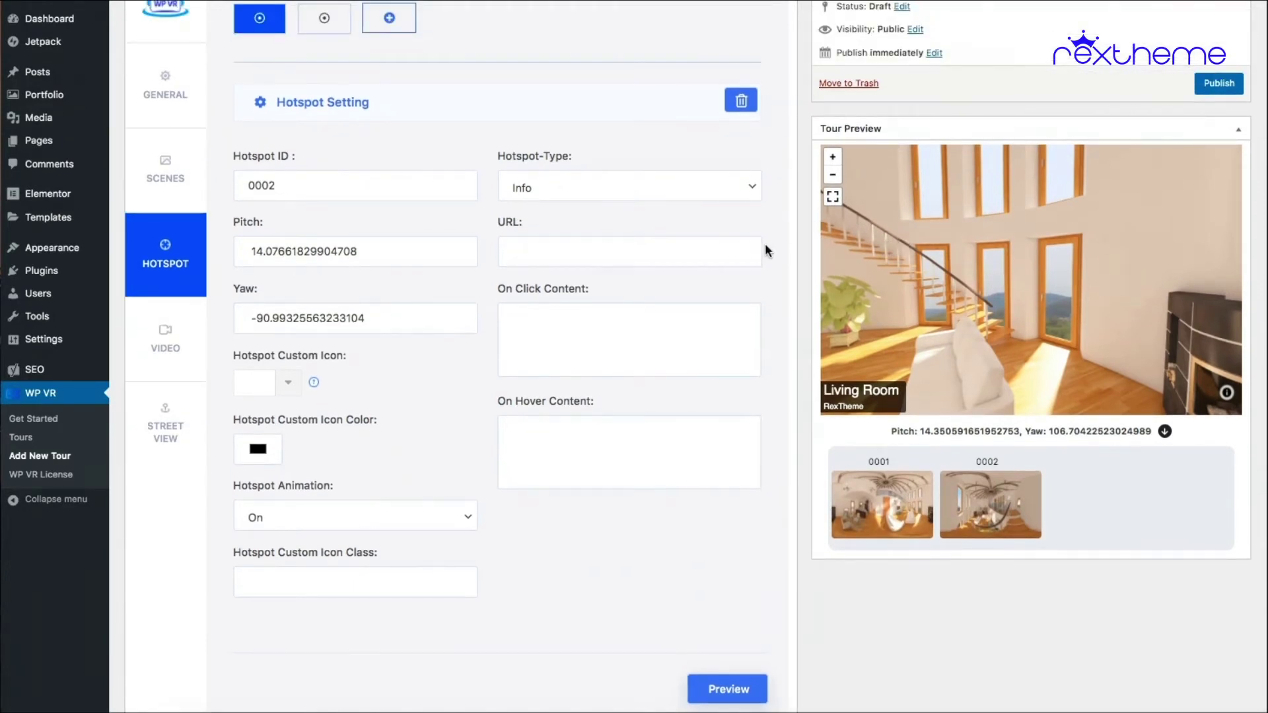
scroll(775, 229, up, 1)
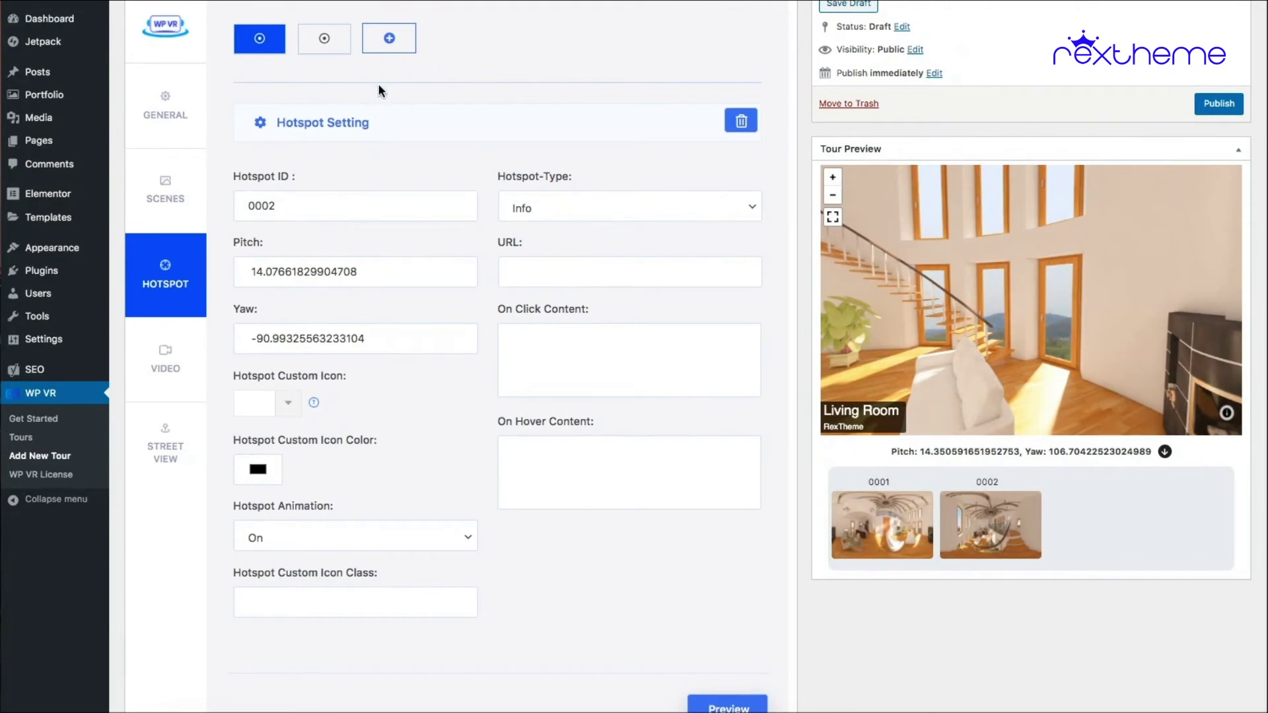
Position scene 0002's second hotspot on the white sofa and set its Hotspot ID to 0009
click(336, 48)
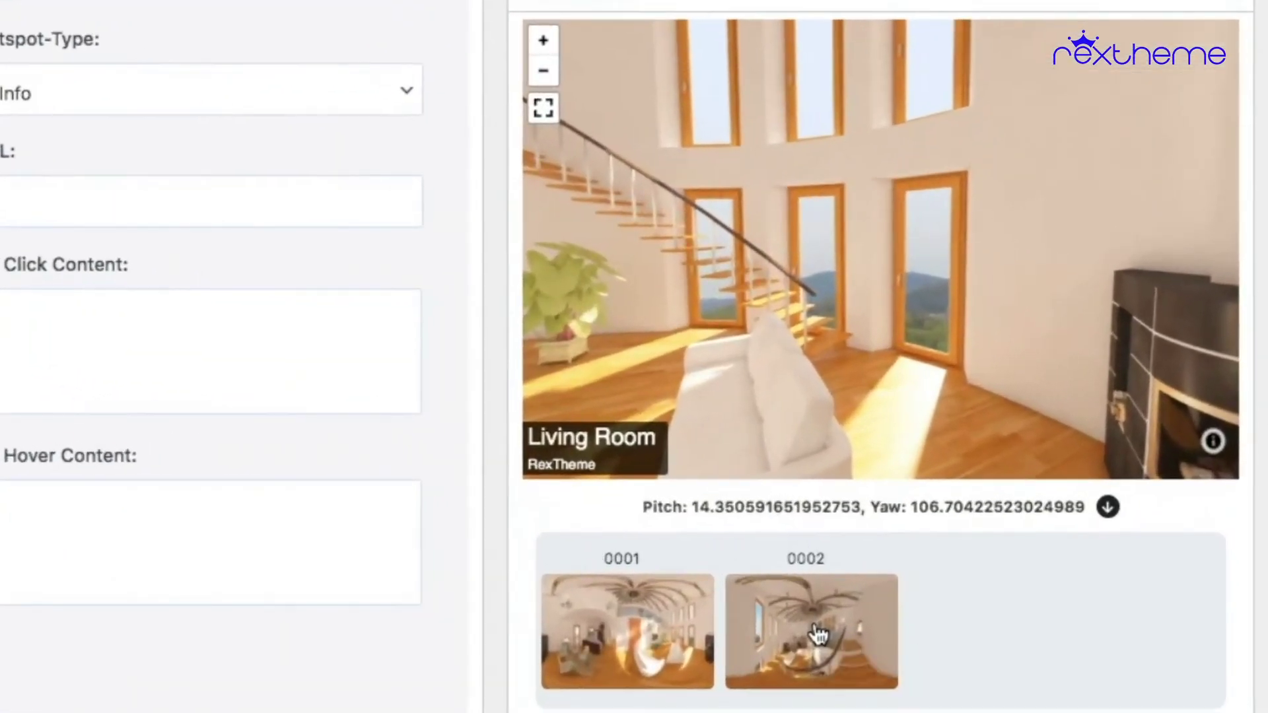
double_click(990, 543)
drag(710, 283, 883, 167)
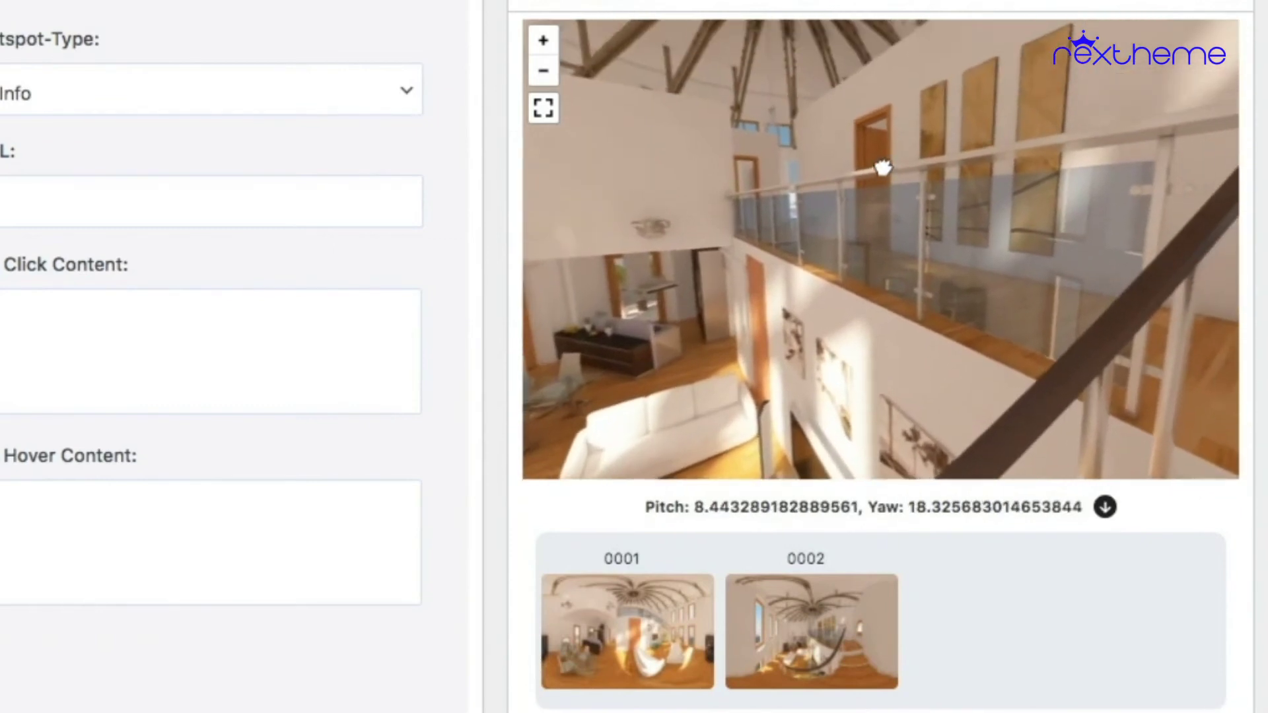
drag(704, 288, 683, 346)
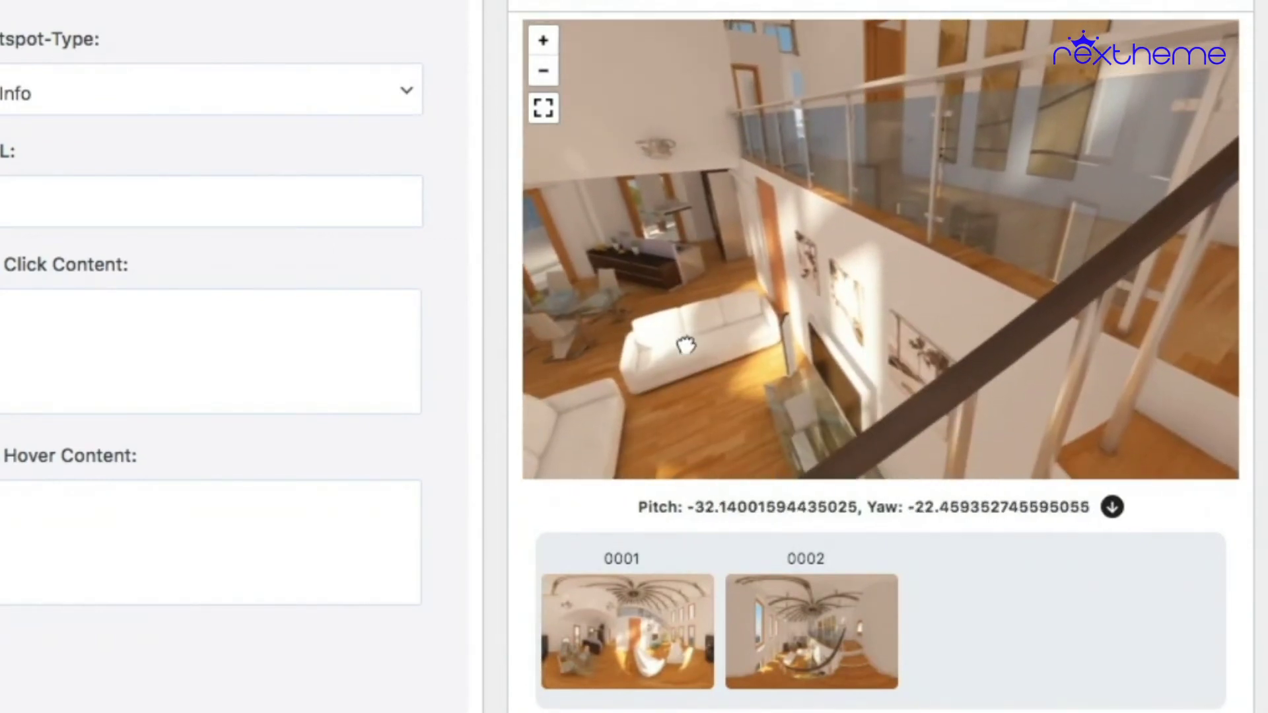
click(1116, 510)
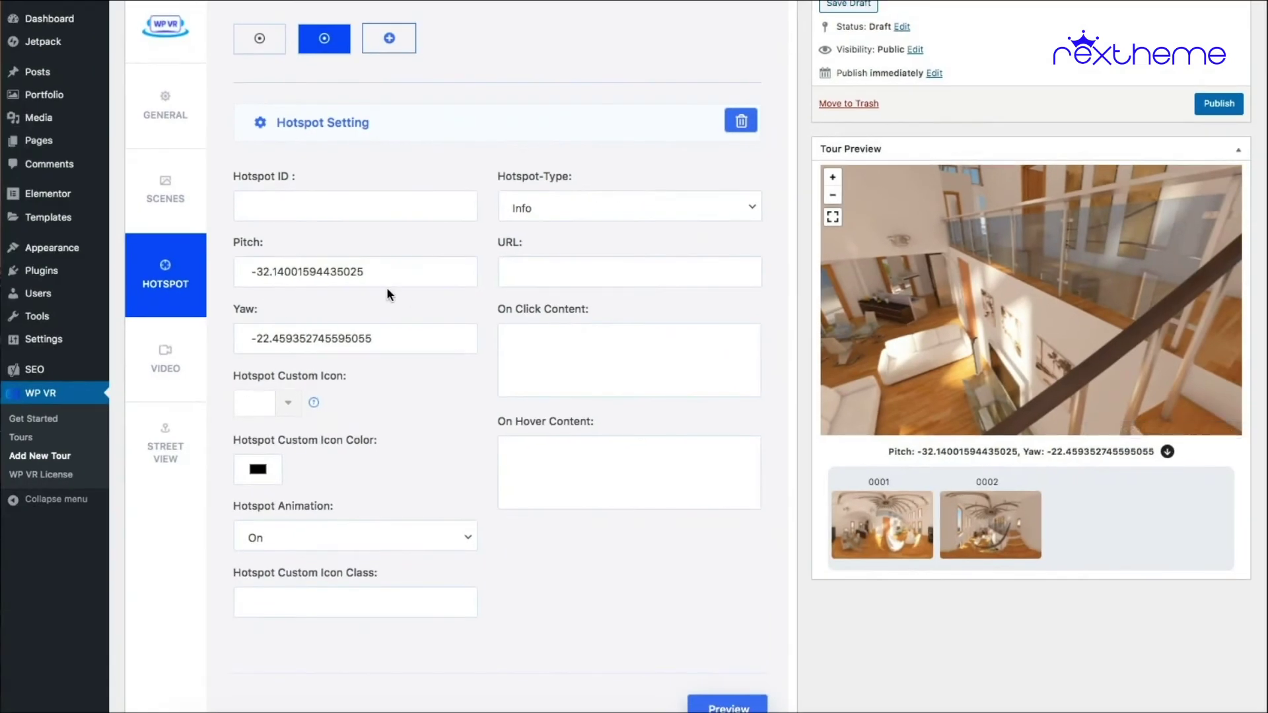
click(358, 206)
text(0009)
Preview the tour and examine the sofa hotspot in scene 0002
click(734, 709)
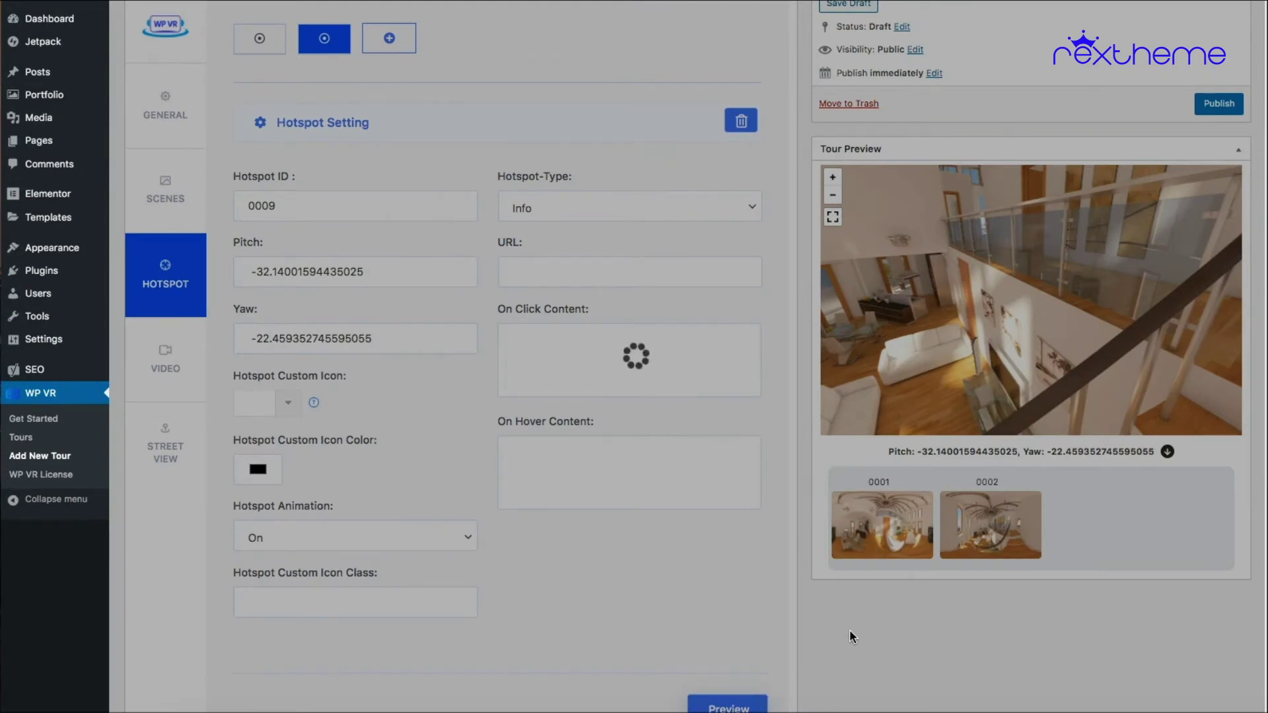
scroll(849, 637, down, 2)
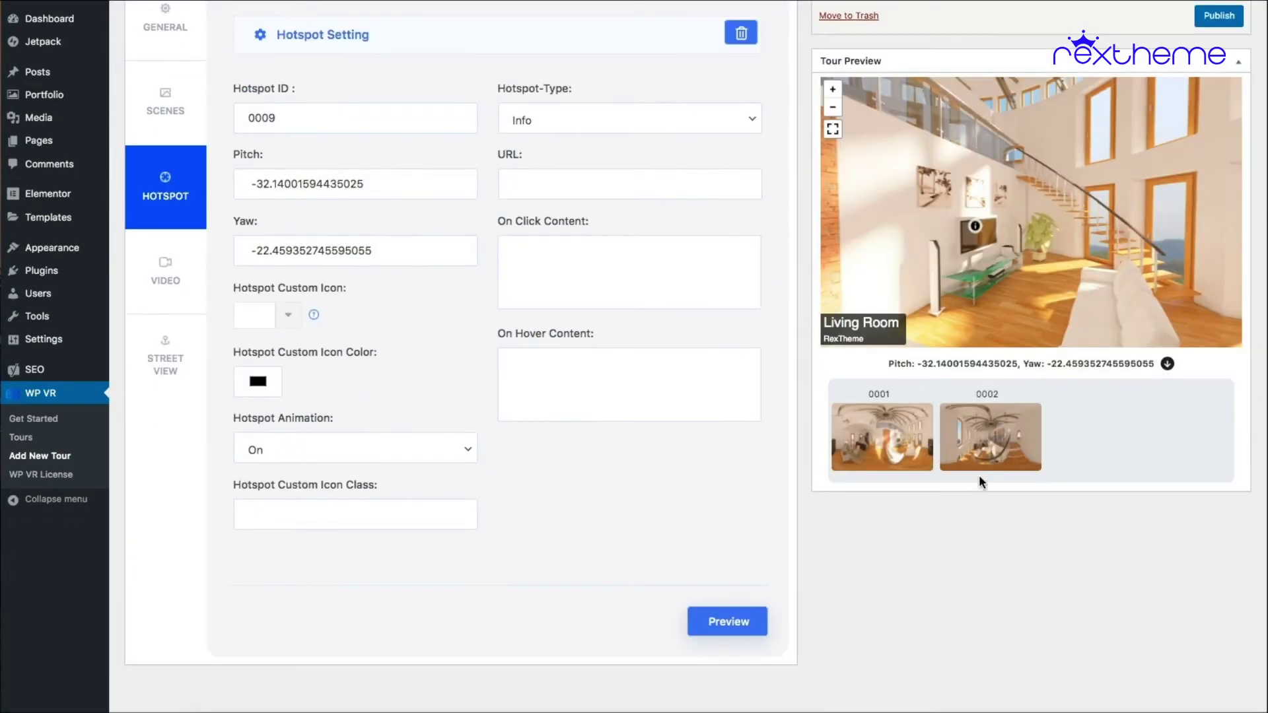
click(988, 444)
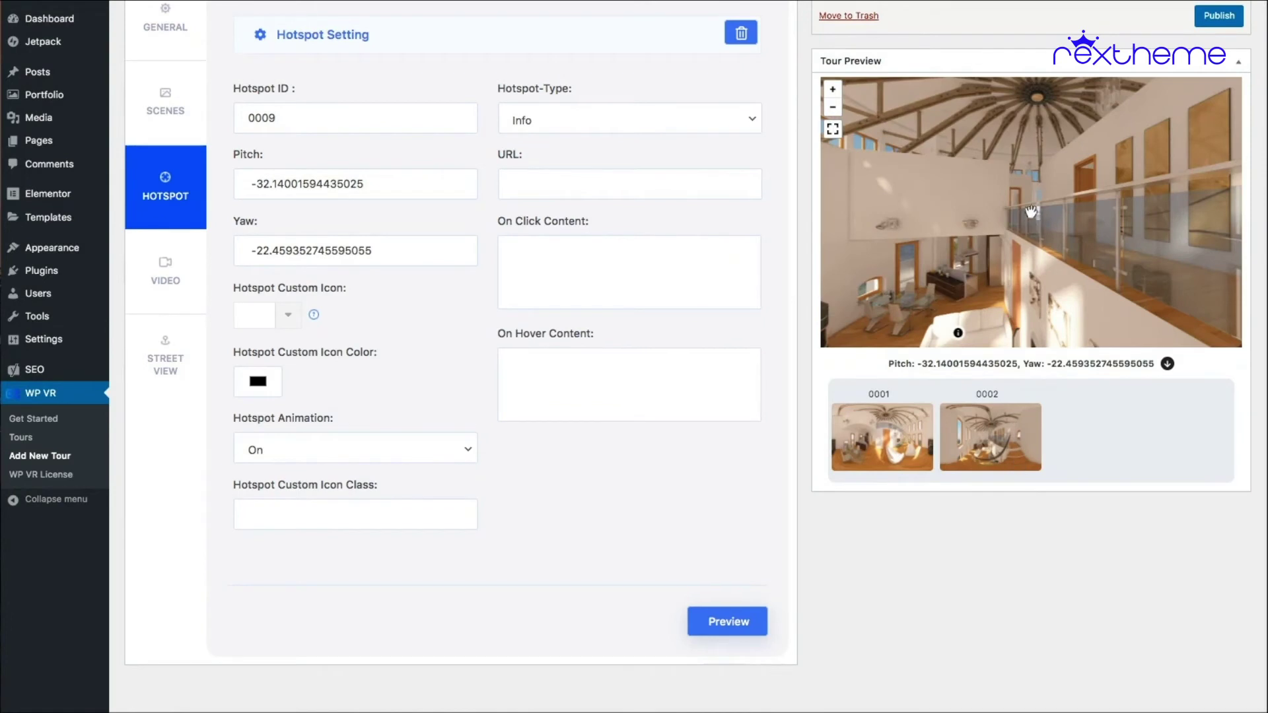
drag(1004, 221, 1016, 270)
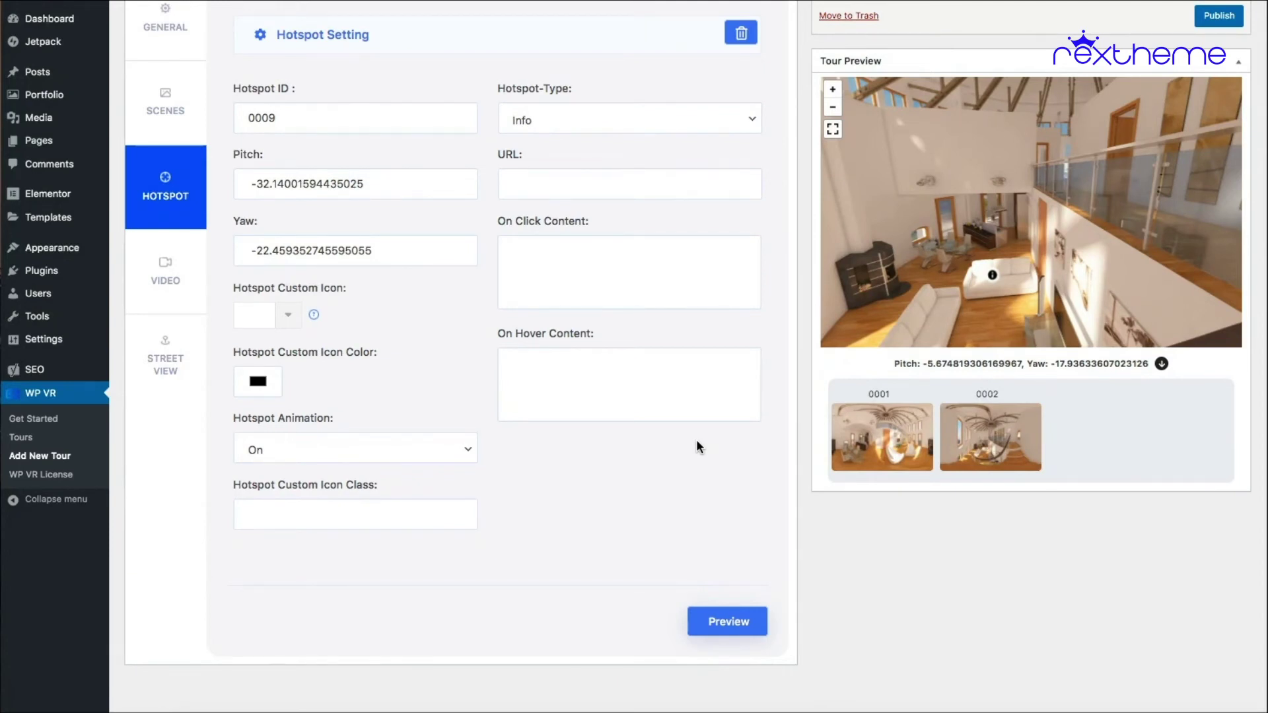
Open the Living Room scene's hotspots and show scene 0001 in the tour preview
scroll(696, 439, up, 3)
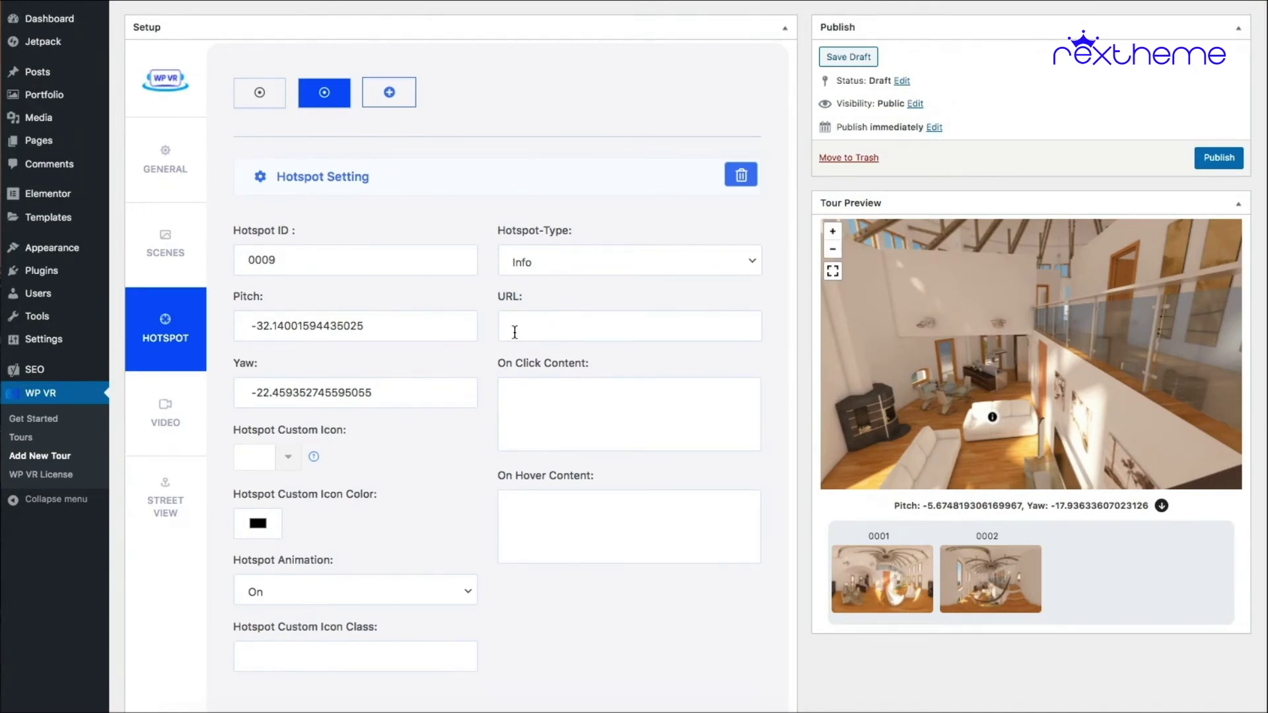
click(191, 254)
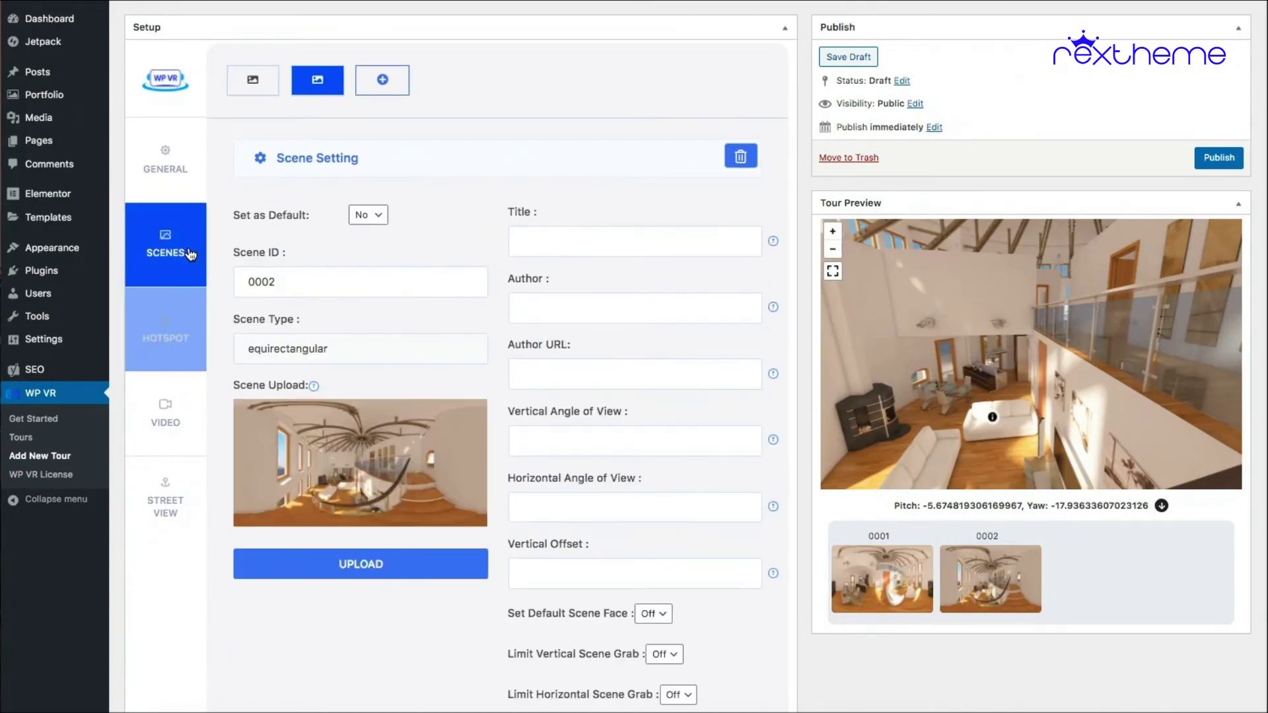
click(271, 85)
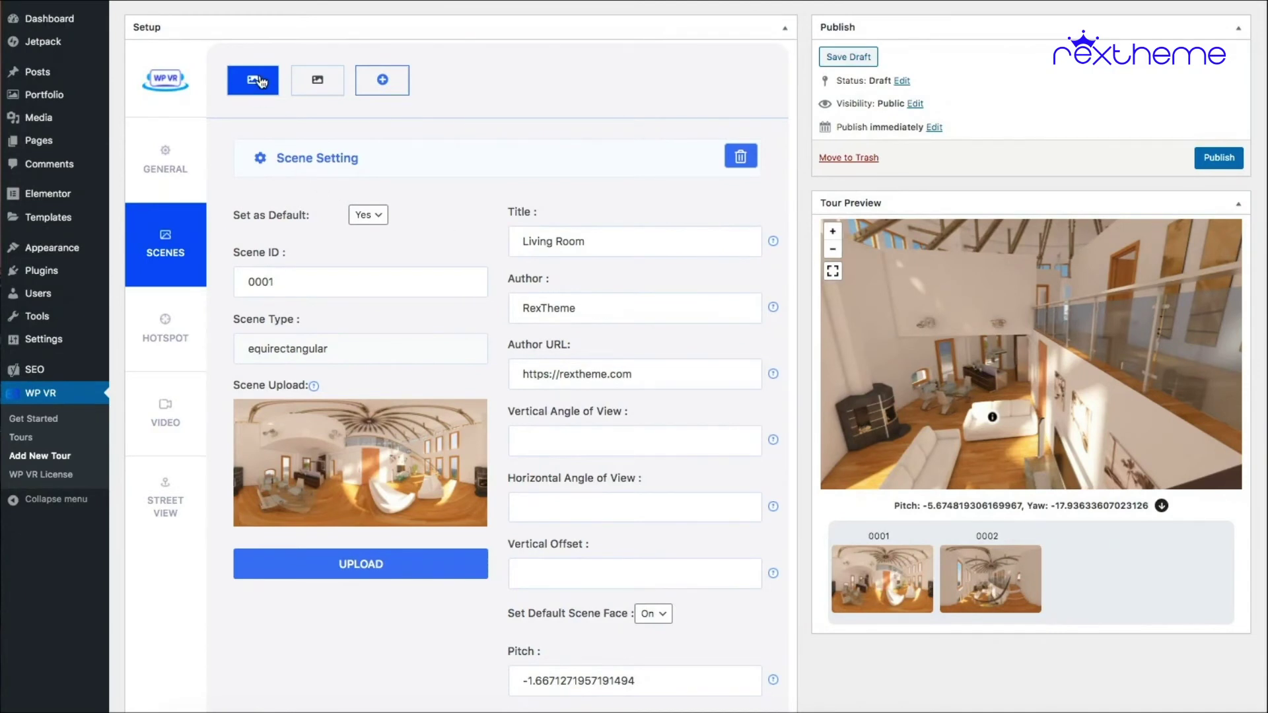
click(166, 334)
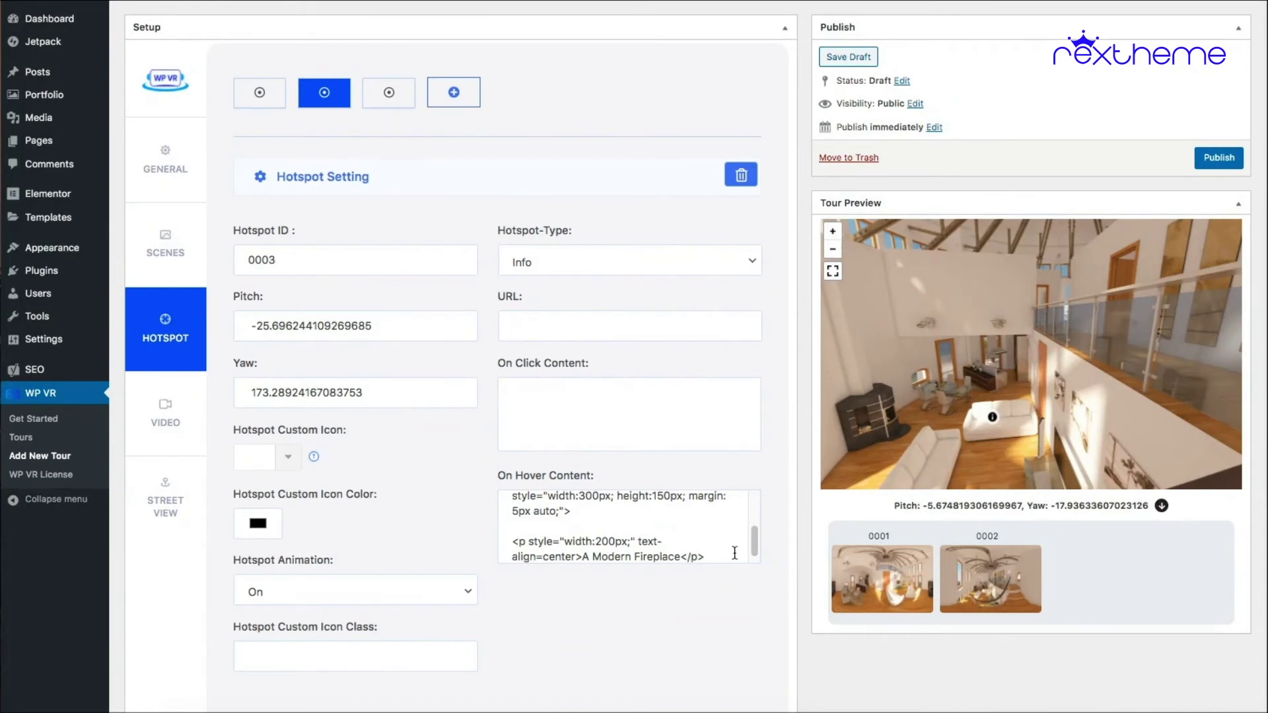
click(897, 580)
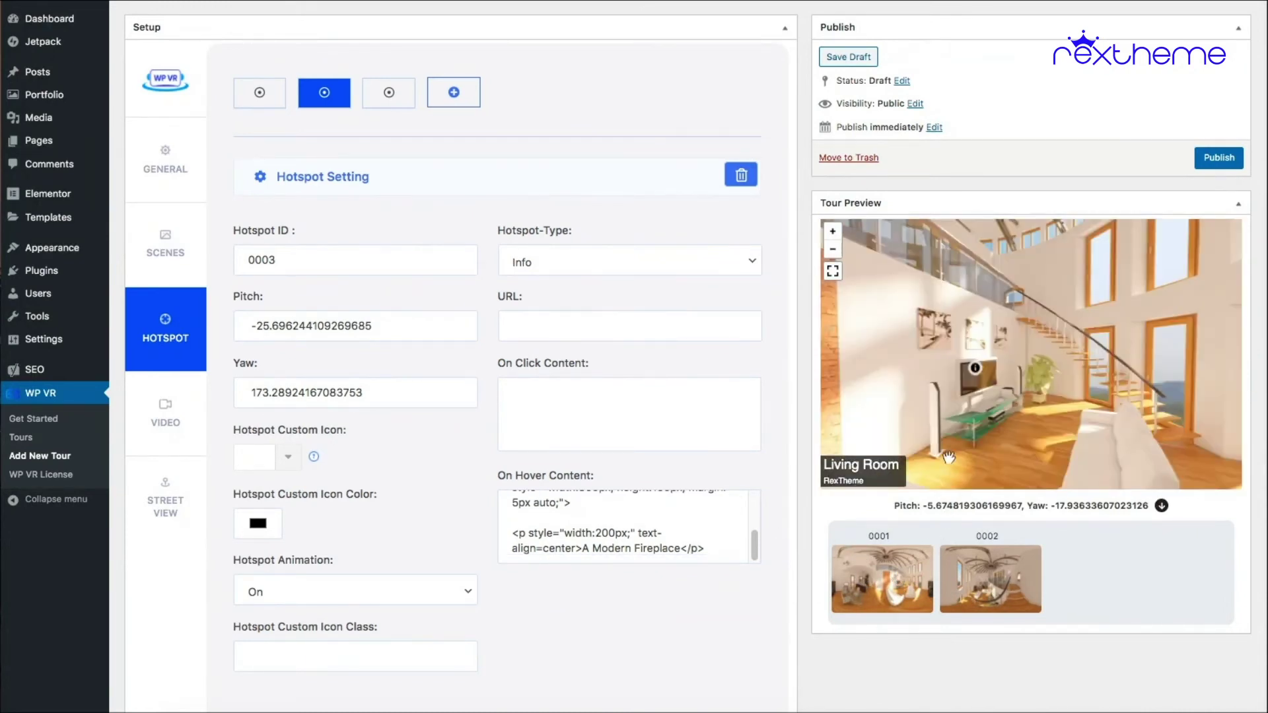
Add a fourth Info hotspot to the Living Room scene on the kitchen counter, with Hotspot ID 0007
drag(1107, 389, 967, 351)
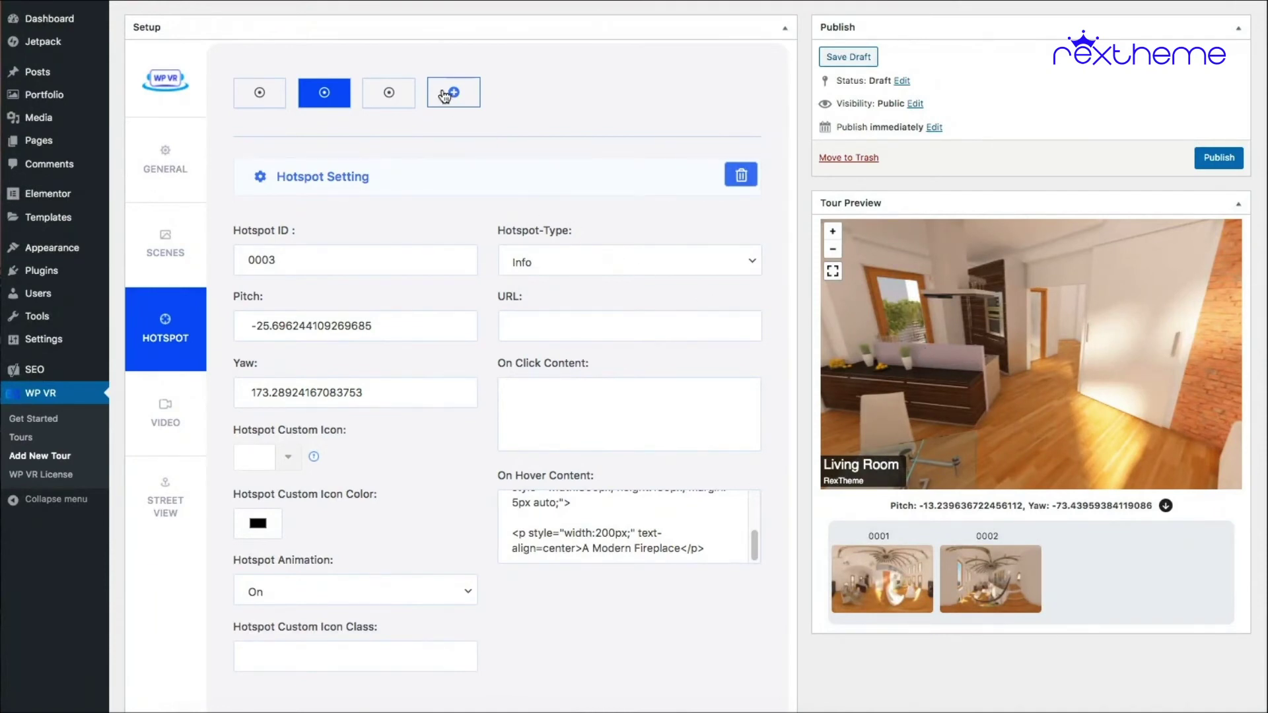
click(470, 98)
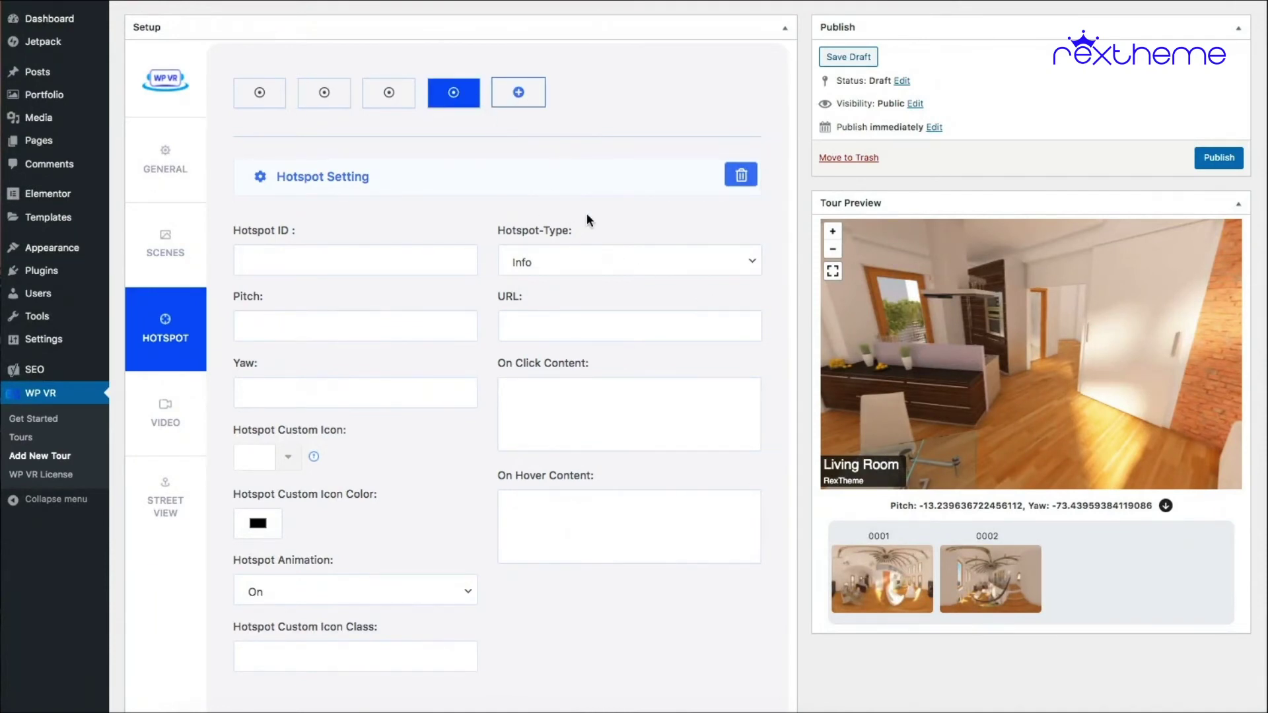
click(925, 358)
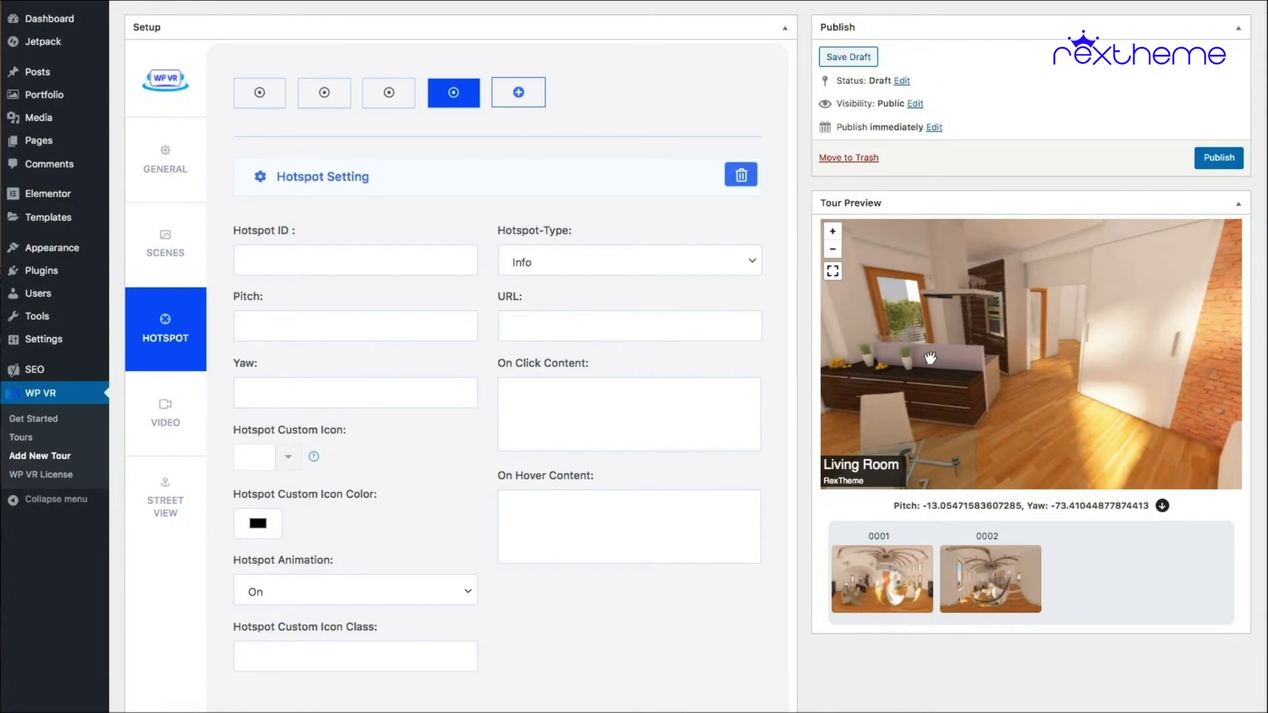
click(930, 358)
click(1165, 506)
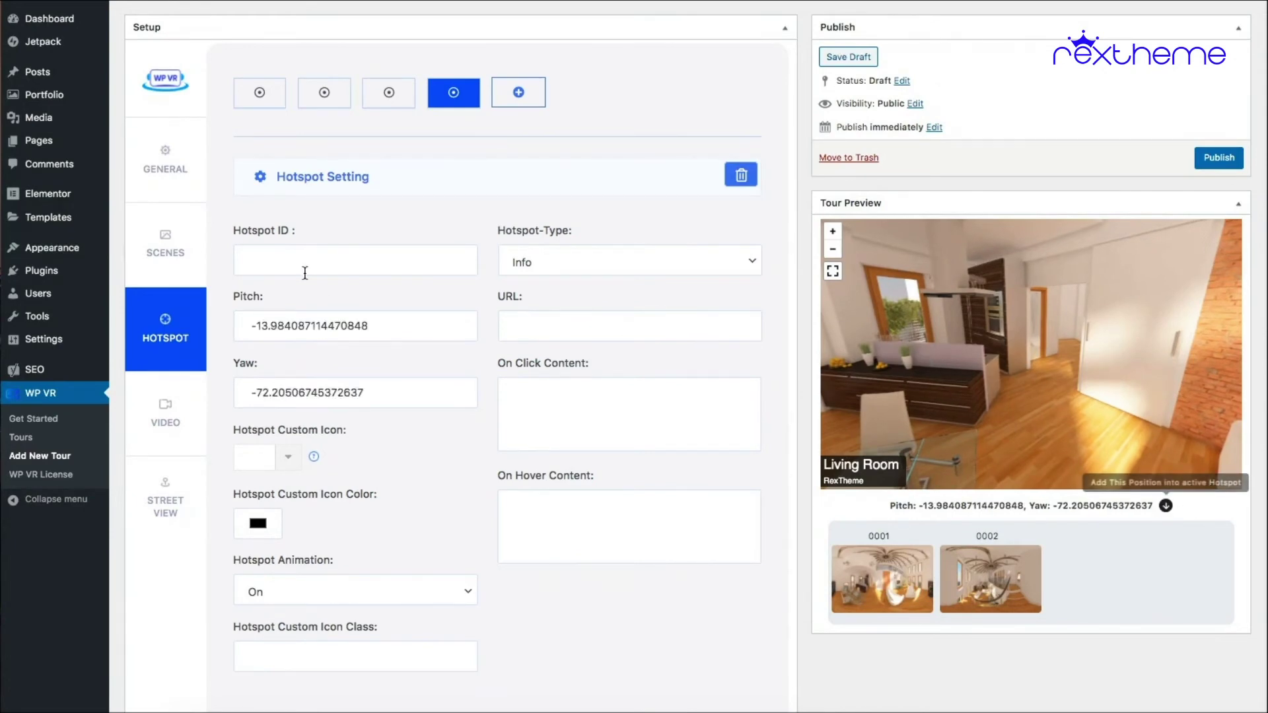
click(305, 272)
text(0007)
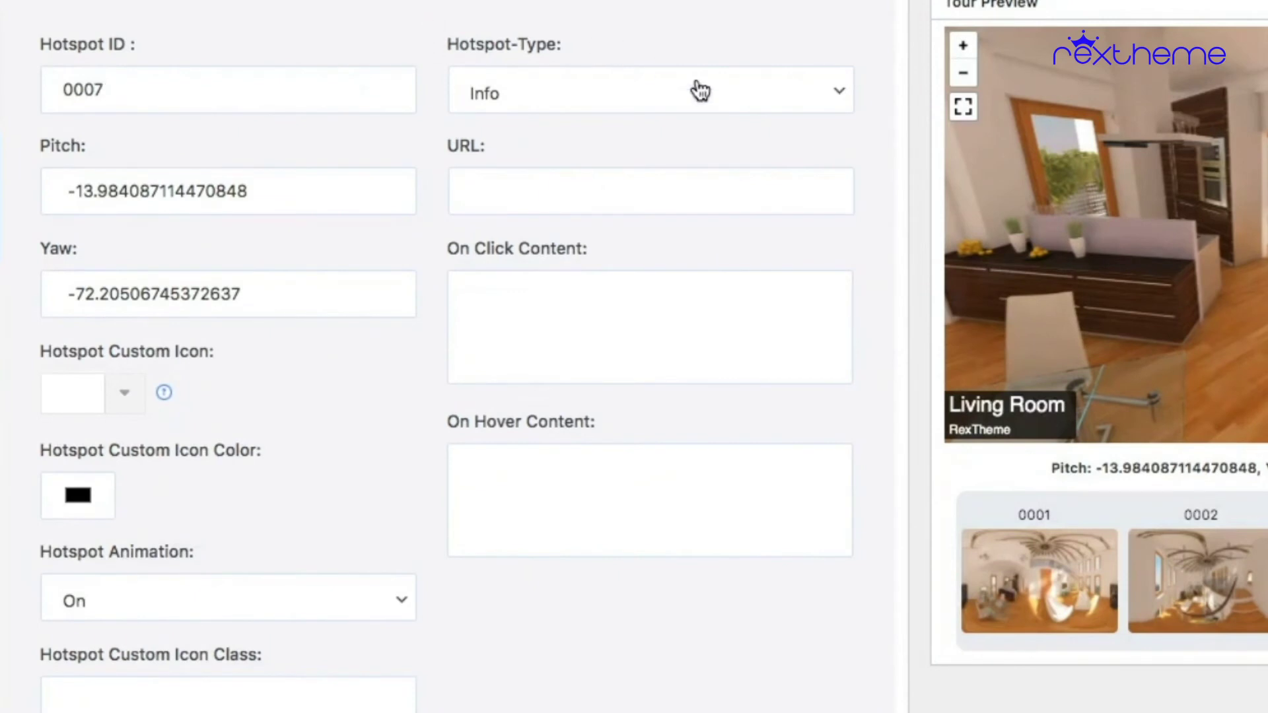
click(549, 198)
text(https://rextheme.)
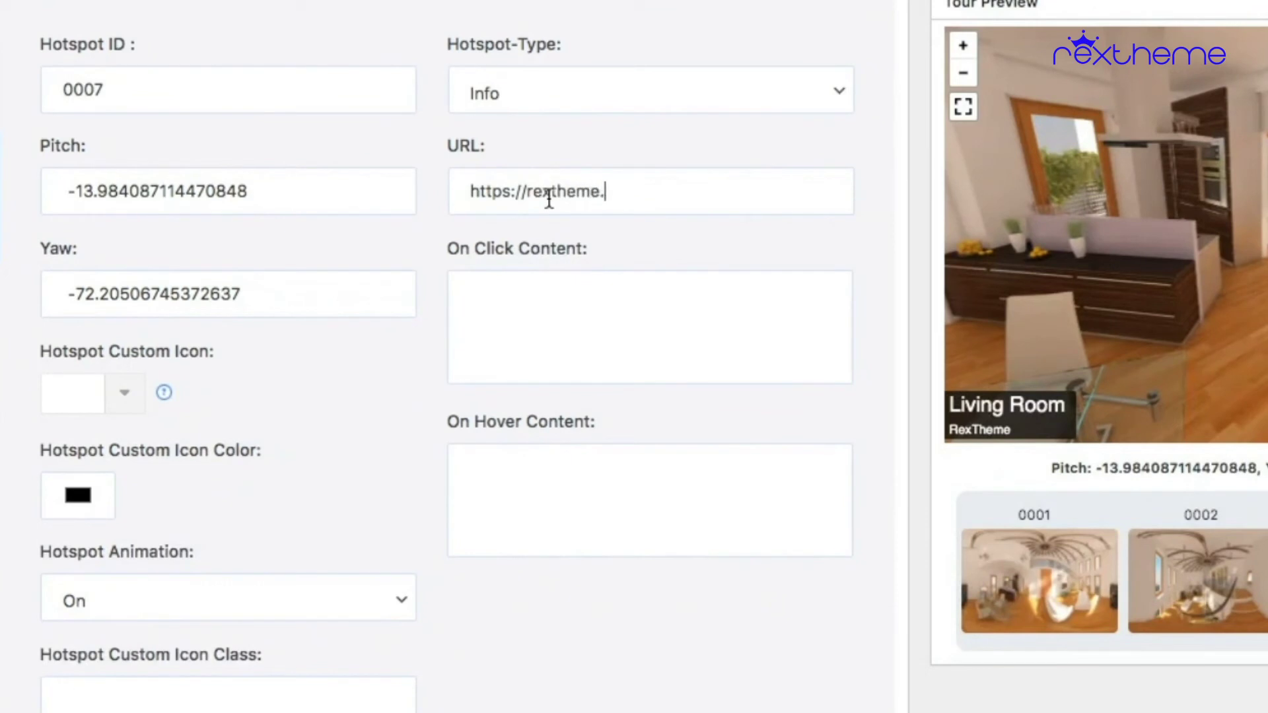
text(com/wpvr)
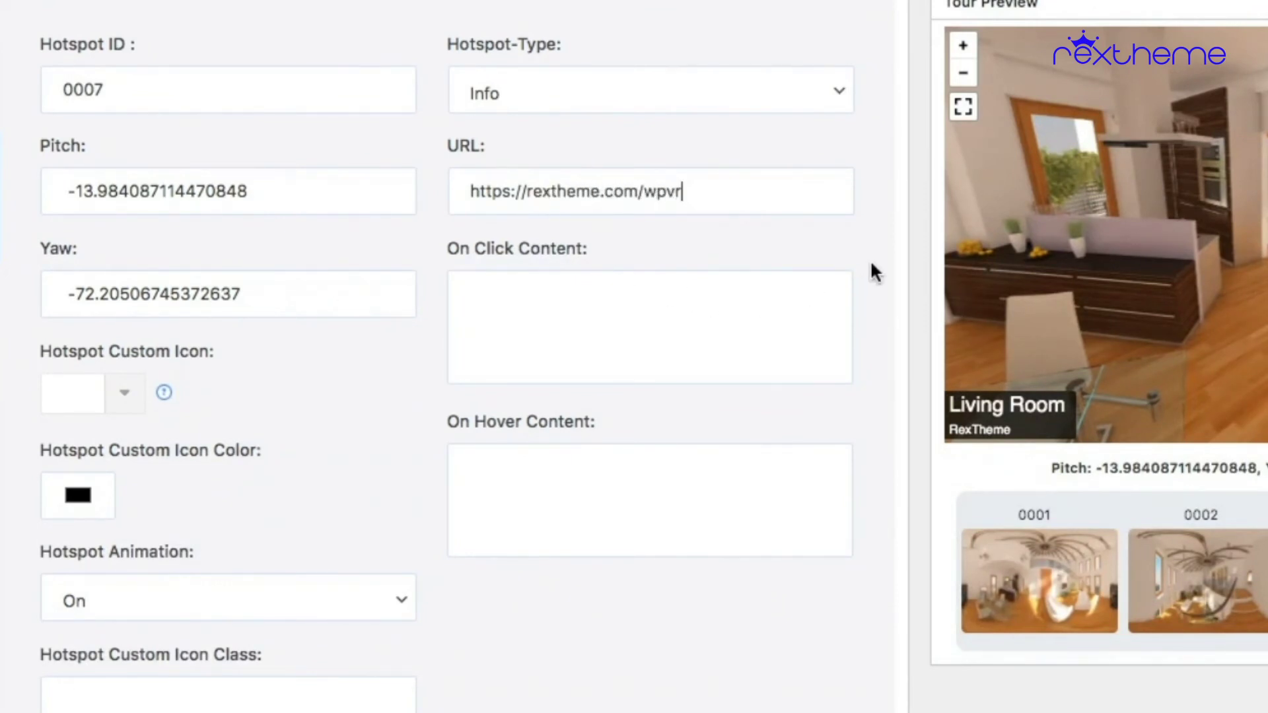
Preview the tour and follow the link of the kitchen counter hotspot
scroll(870, 278, down, 3)
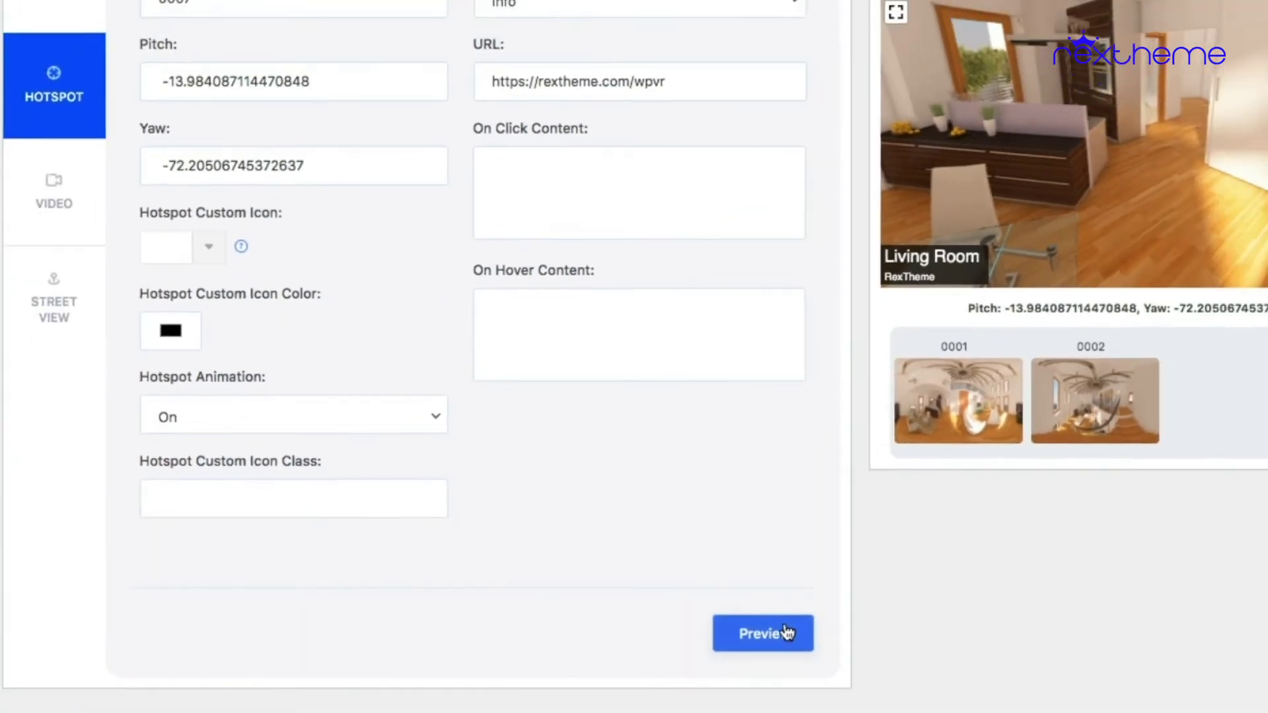
click(811, 635)
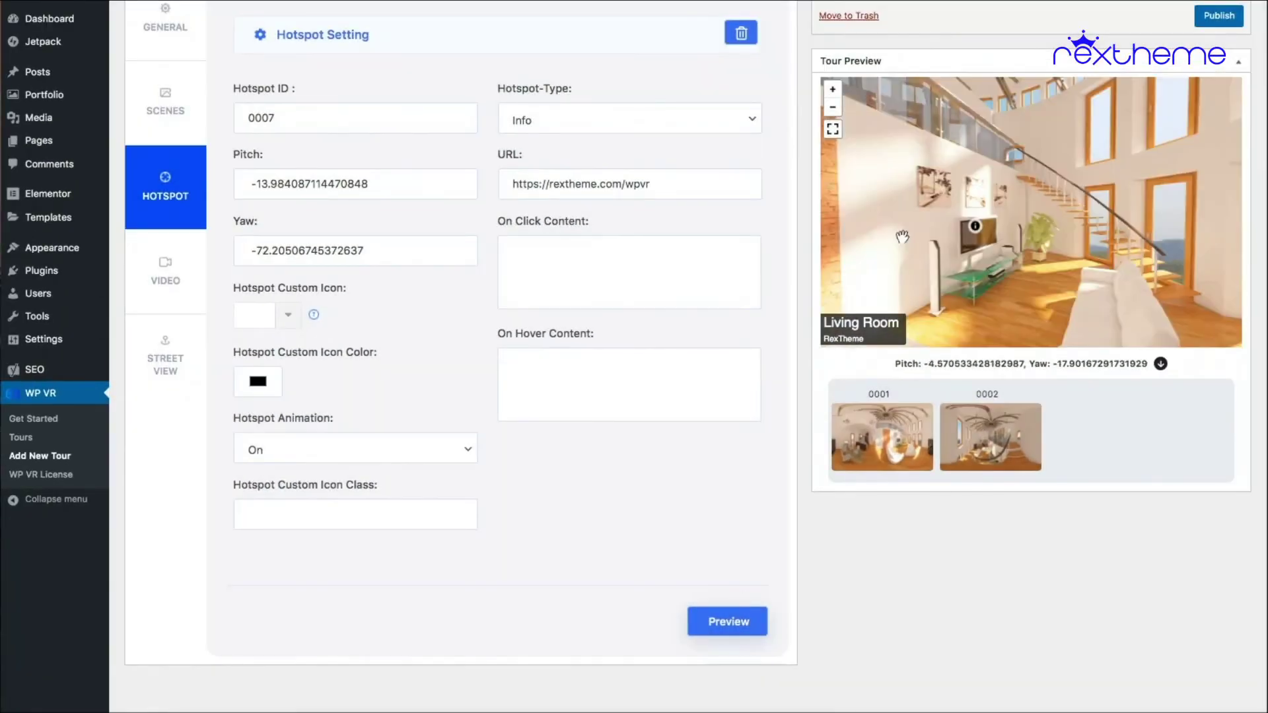
drag(902, 238, 1045, 203)
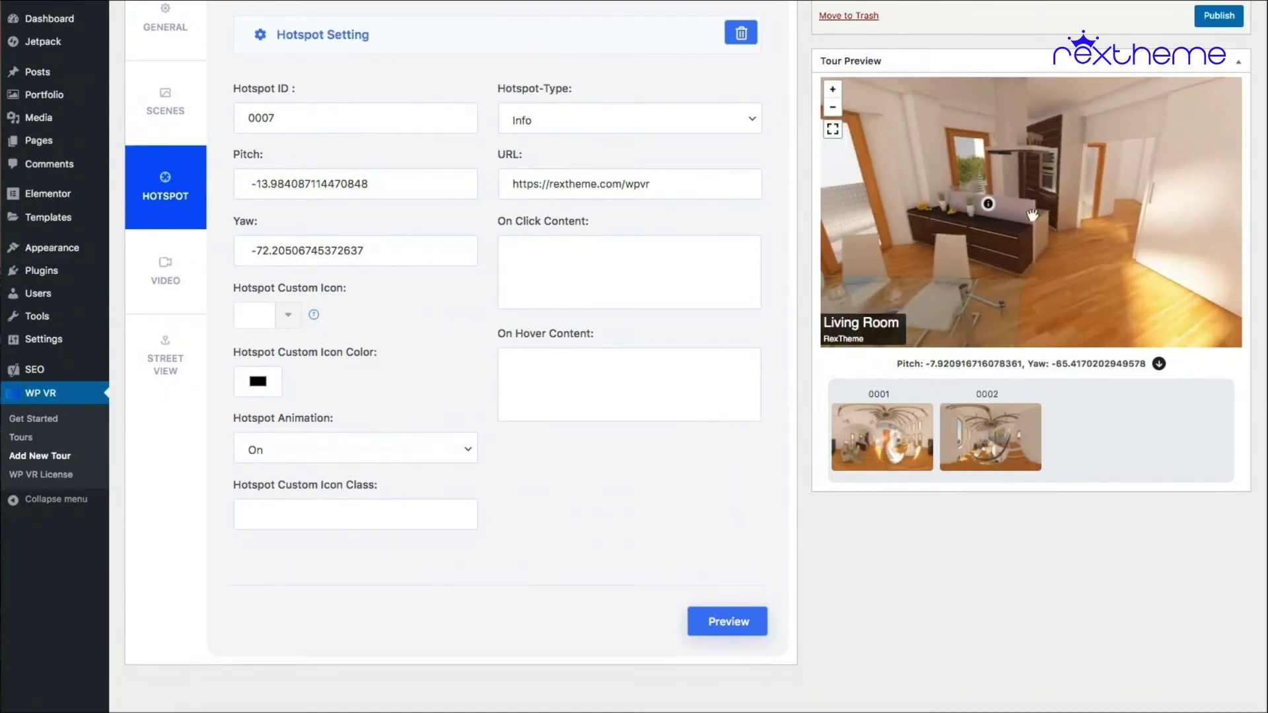
click(989, 203)
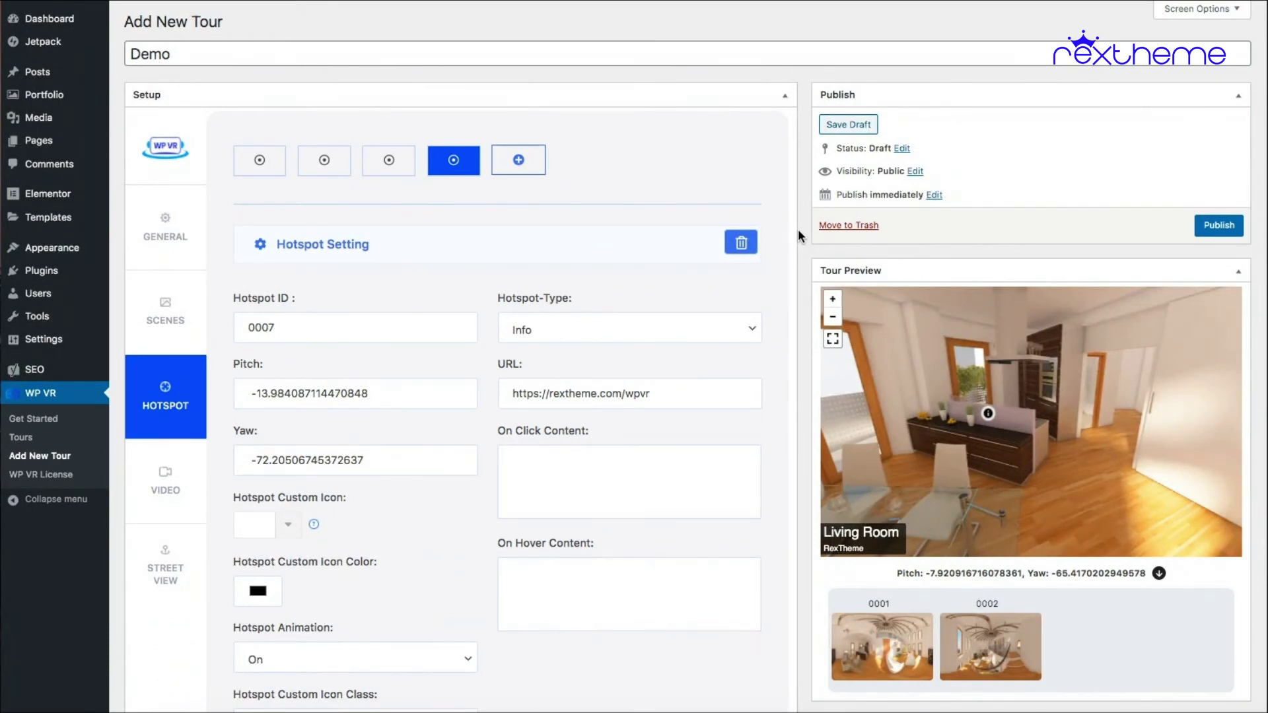
Set the kitchen counter hotspot's On Hover Content to "Click to visit website"
scroll(786, 301, down, 1)
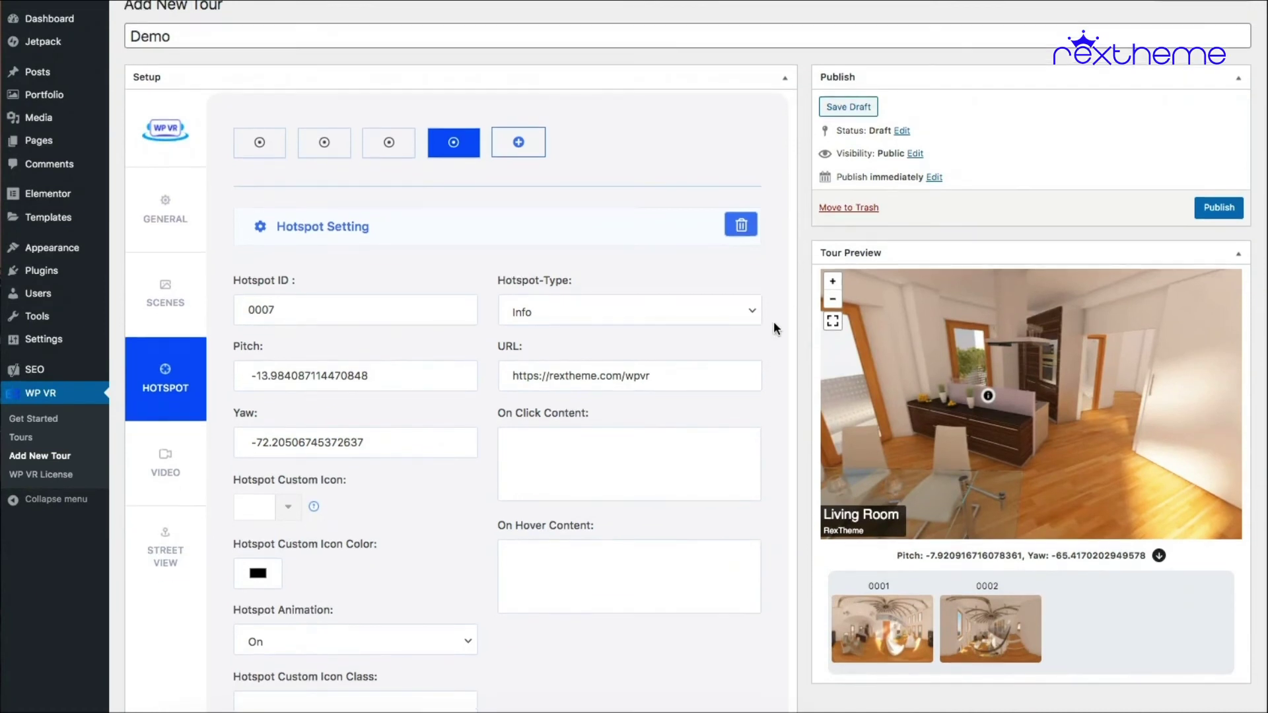
click(641, 445)
click(600, 557)
click(556, 454)
click(601, 563)
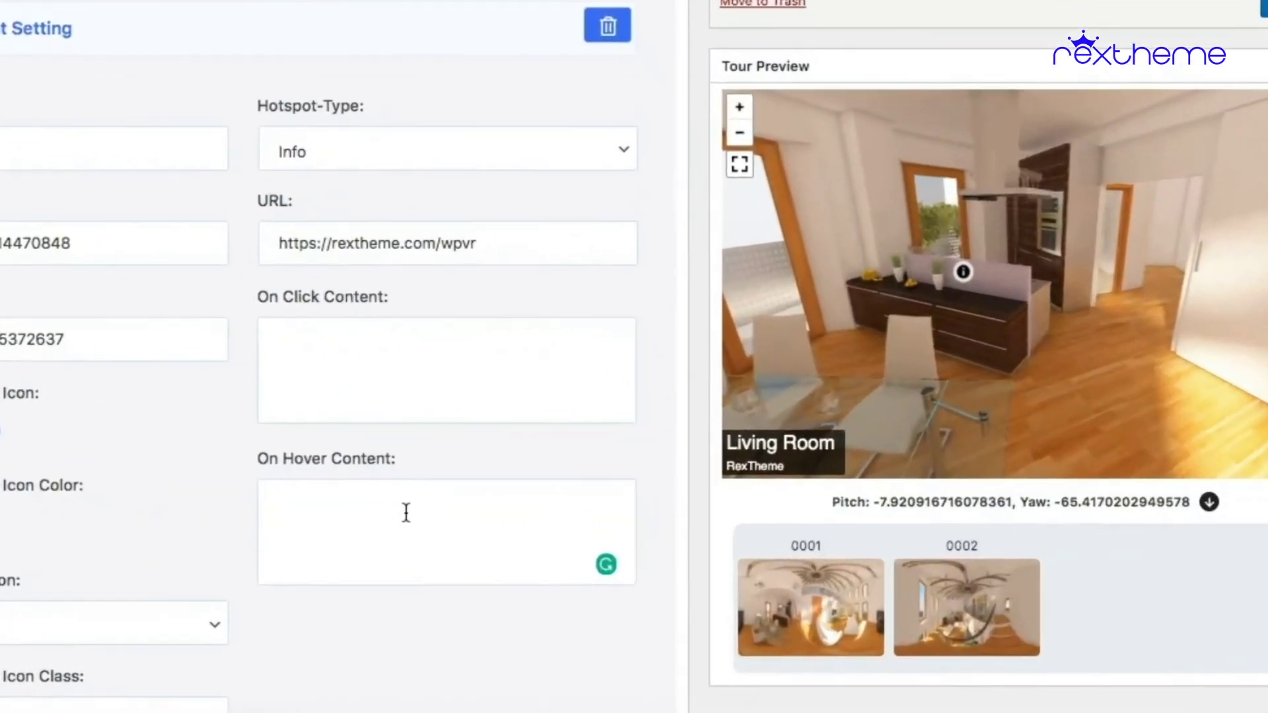
text(Click to visi)
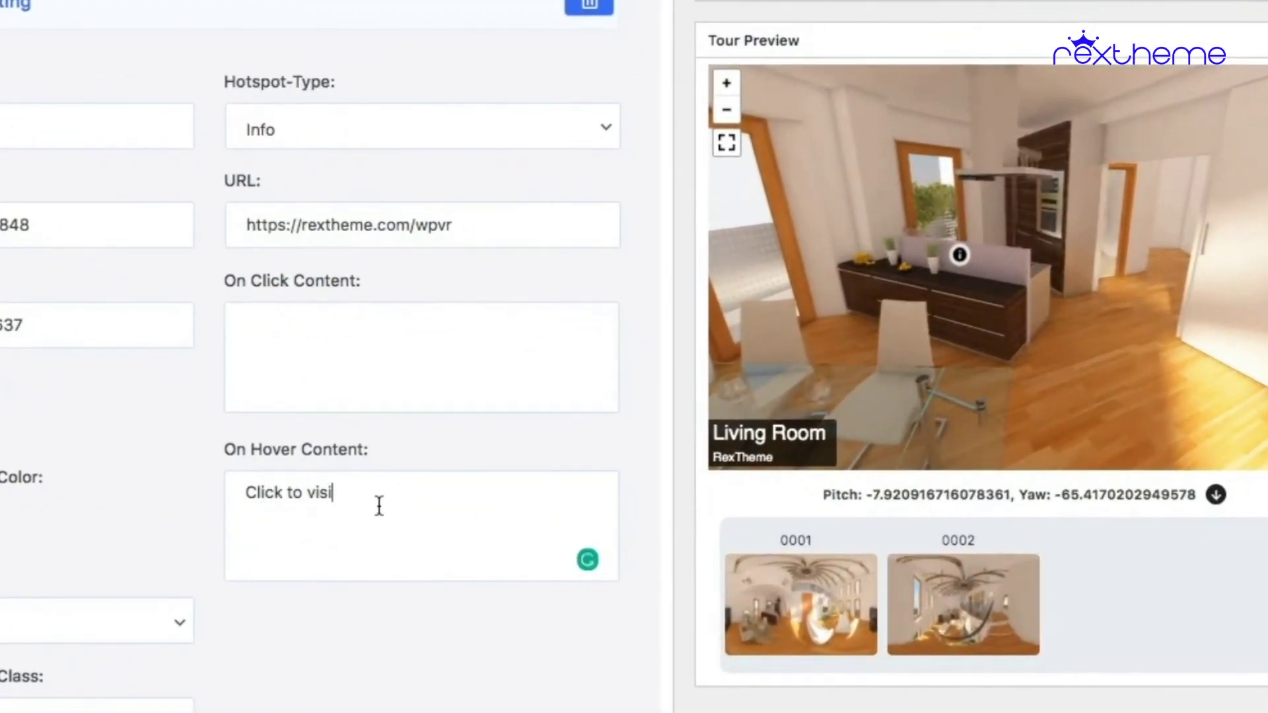
text(t website)
Preview the tour and check the hover text of the kitchen counter hotspot
scroll(671, 491, down, 5)
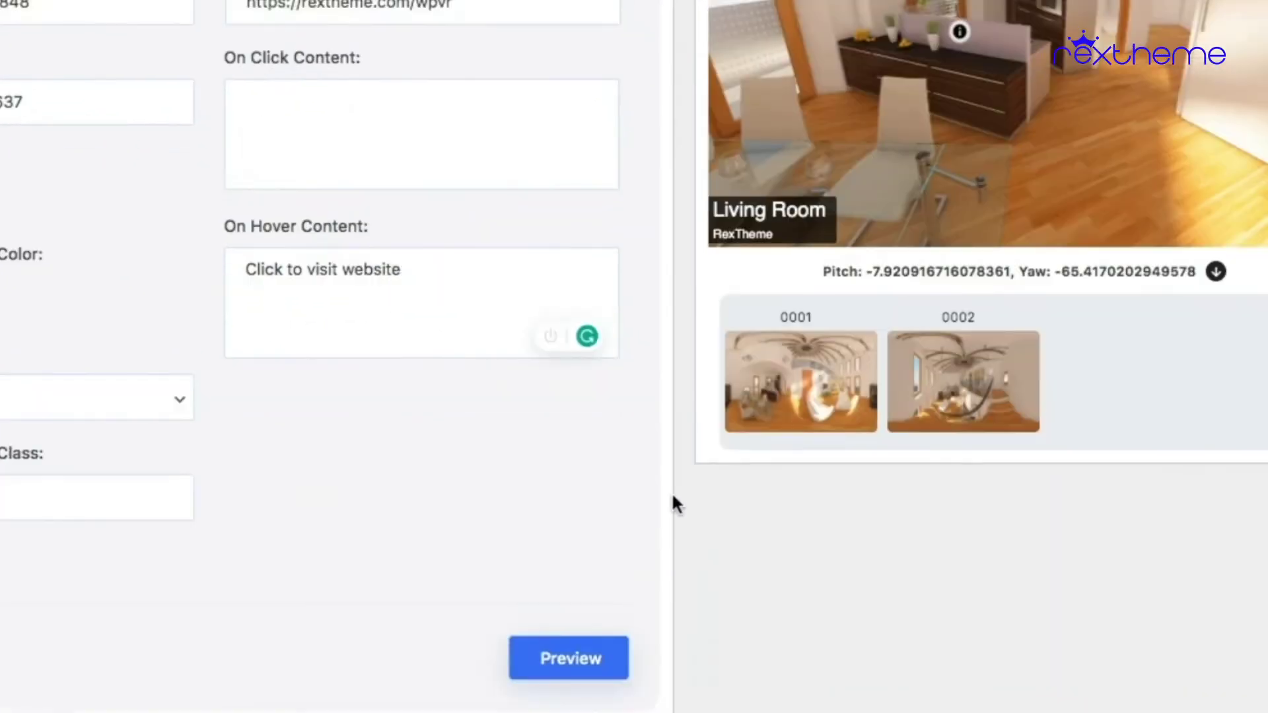
click(611, 613)
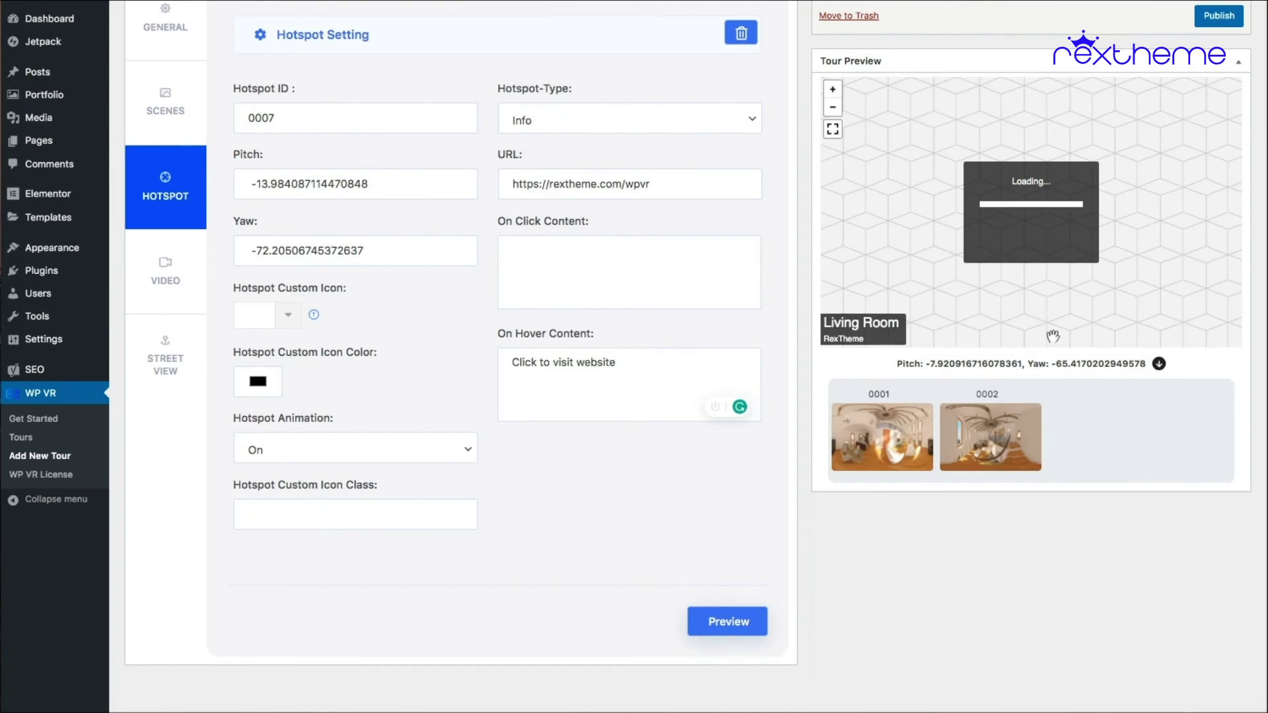
drag(1140, 216, 958, 218)
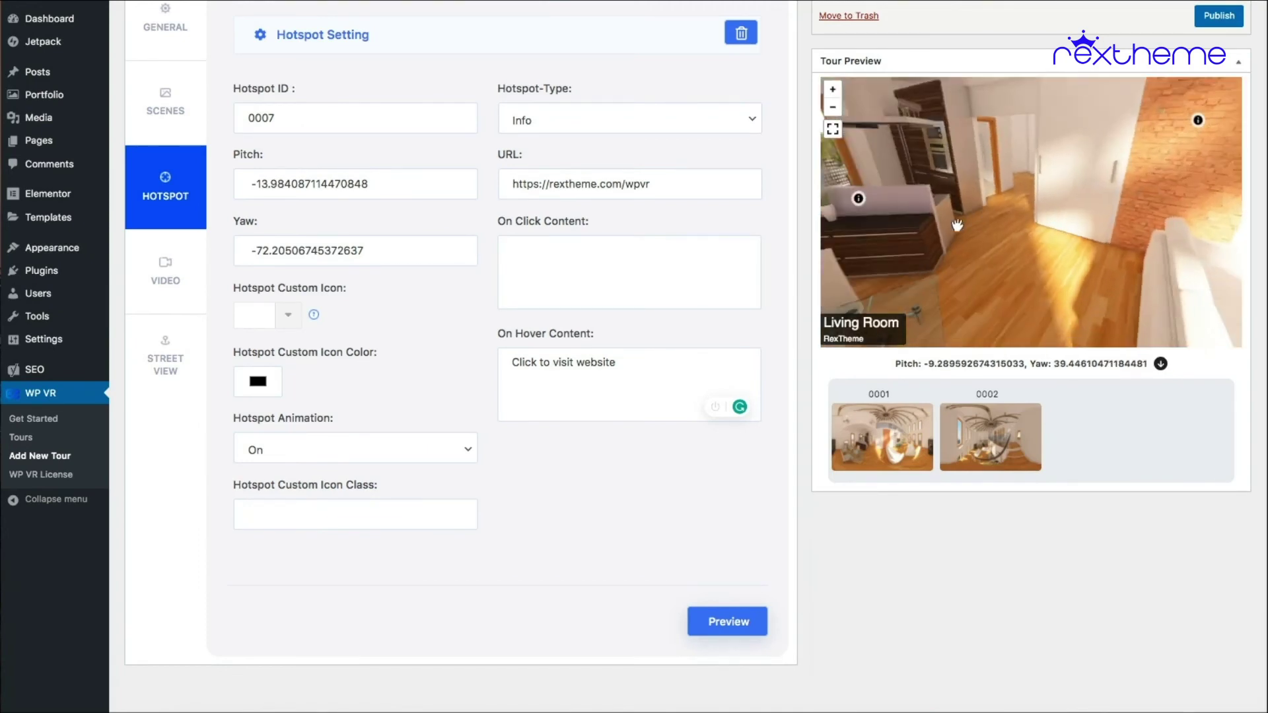
mouse_move(1039, 176)
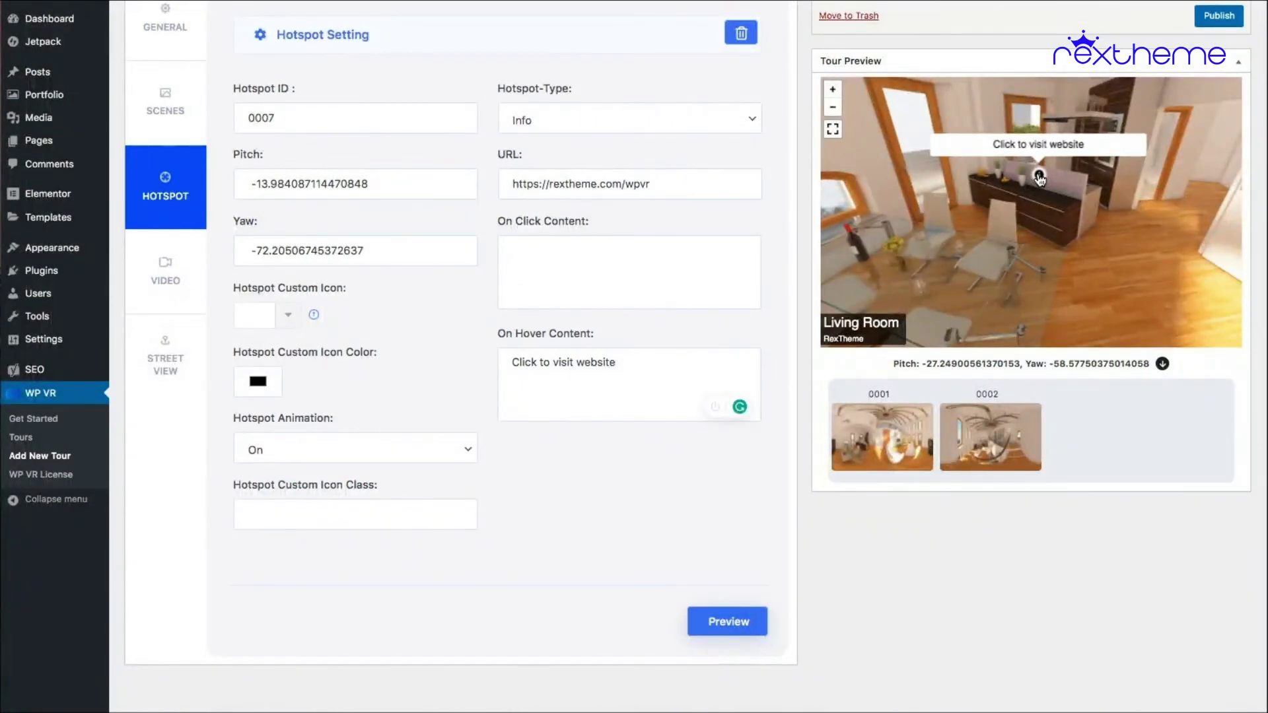
Set the On Click Content of the brick wall hotspot 0001 to "<p>This house is on sale</p>"
scroll(780, 218, up, 2)
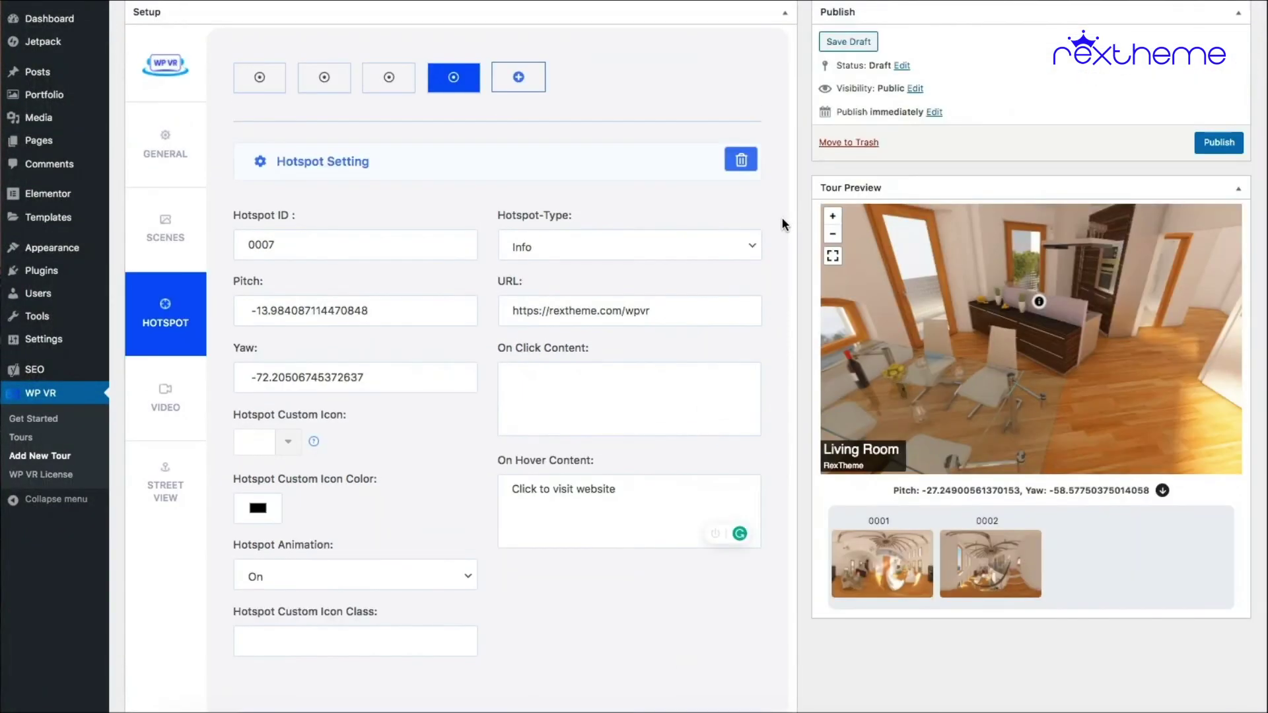
click(260, 77)
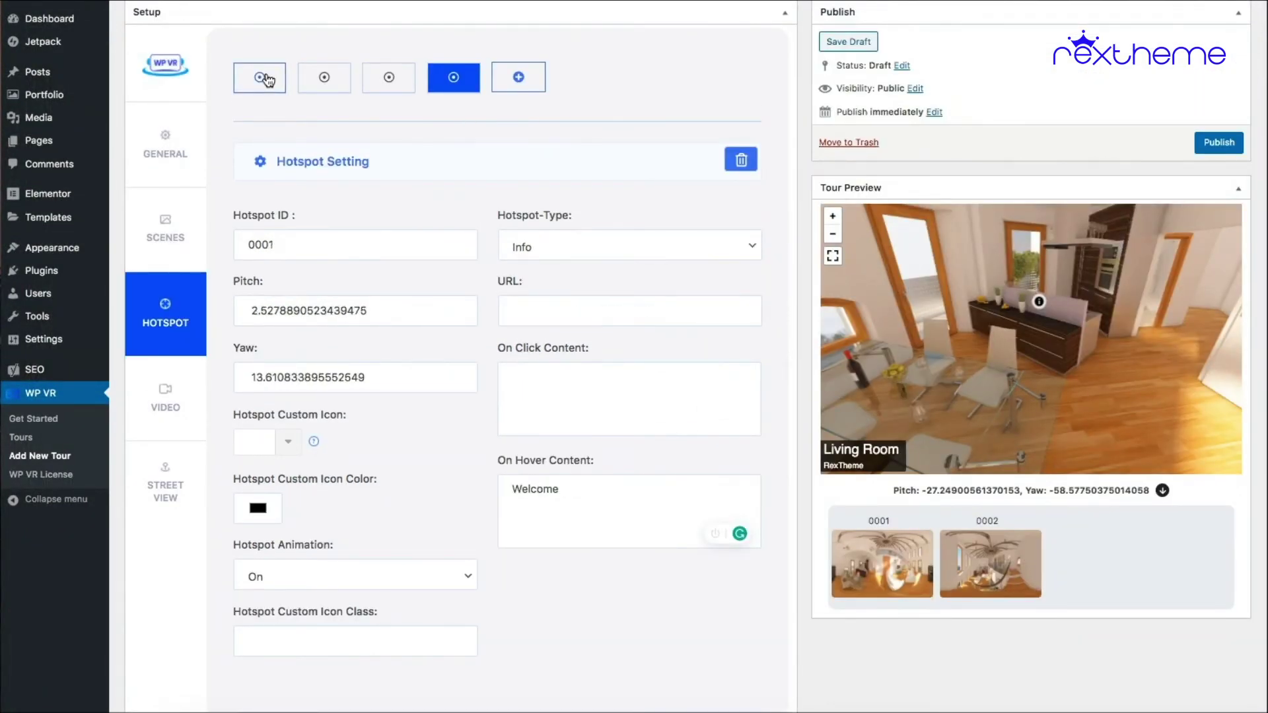
drag(1132, 327, 1070, 295)
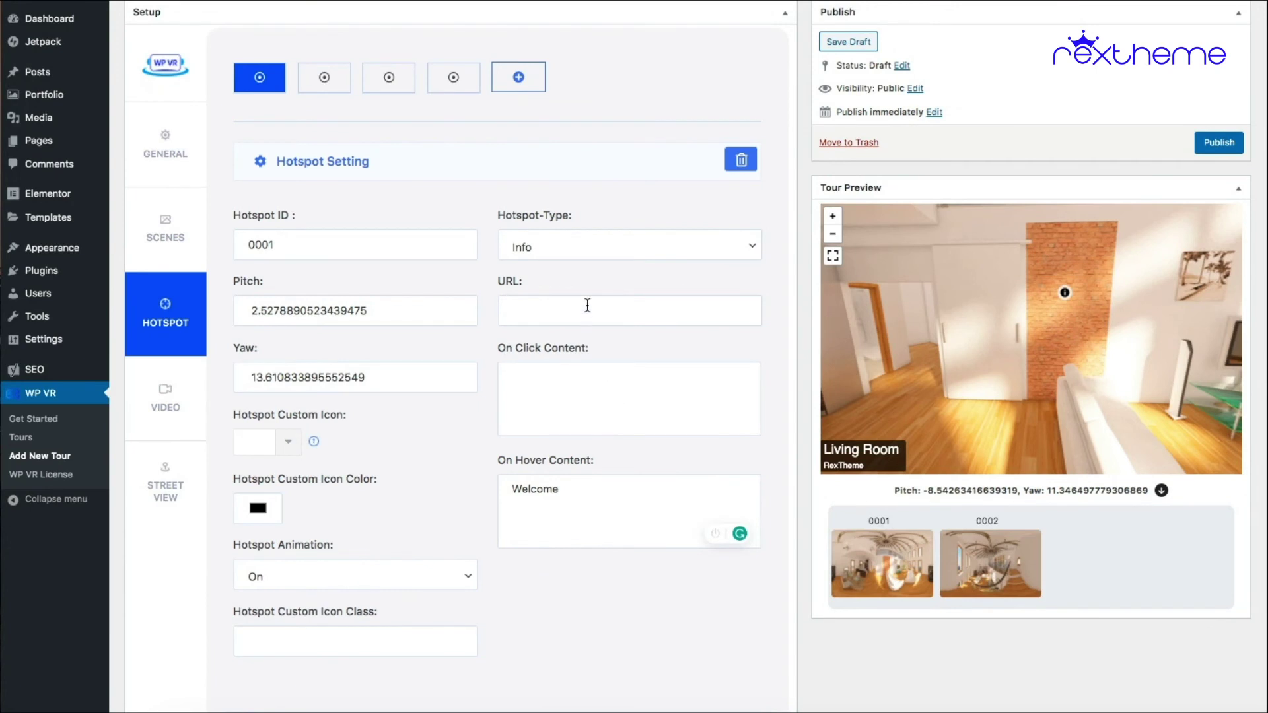
click(607, 390)
key(BackSpace)
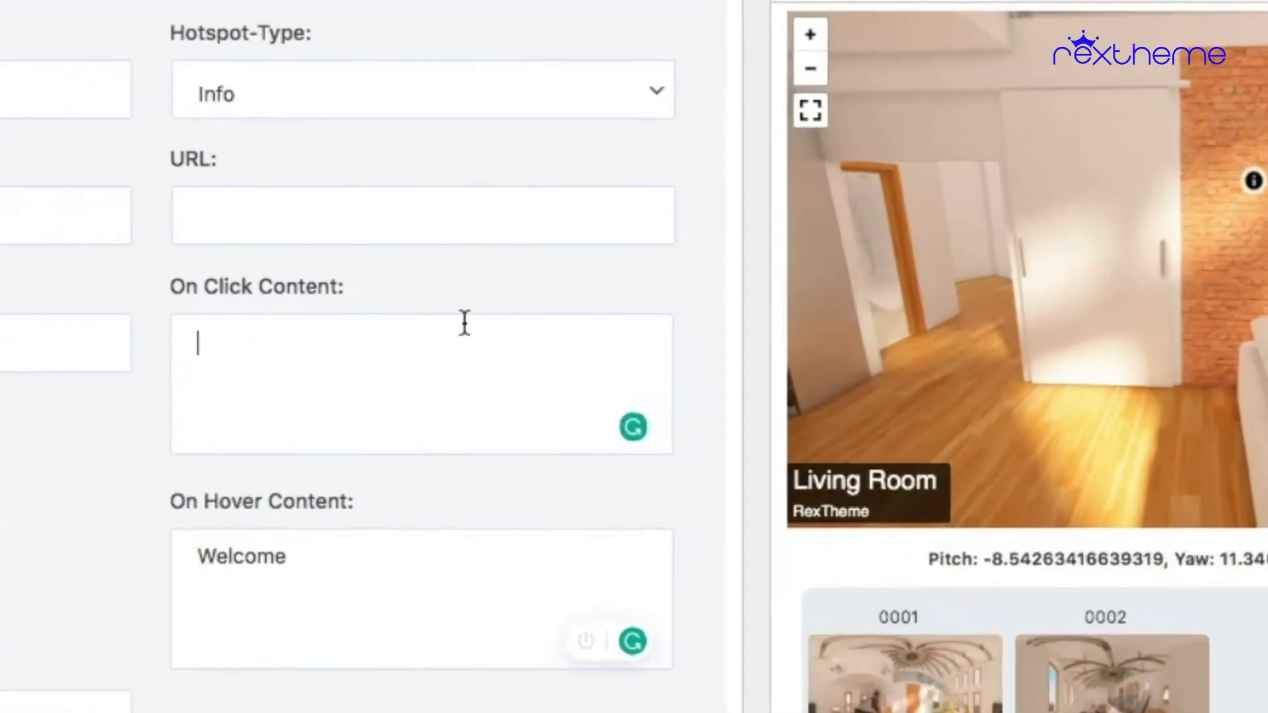
text(<p>)
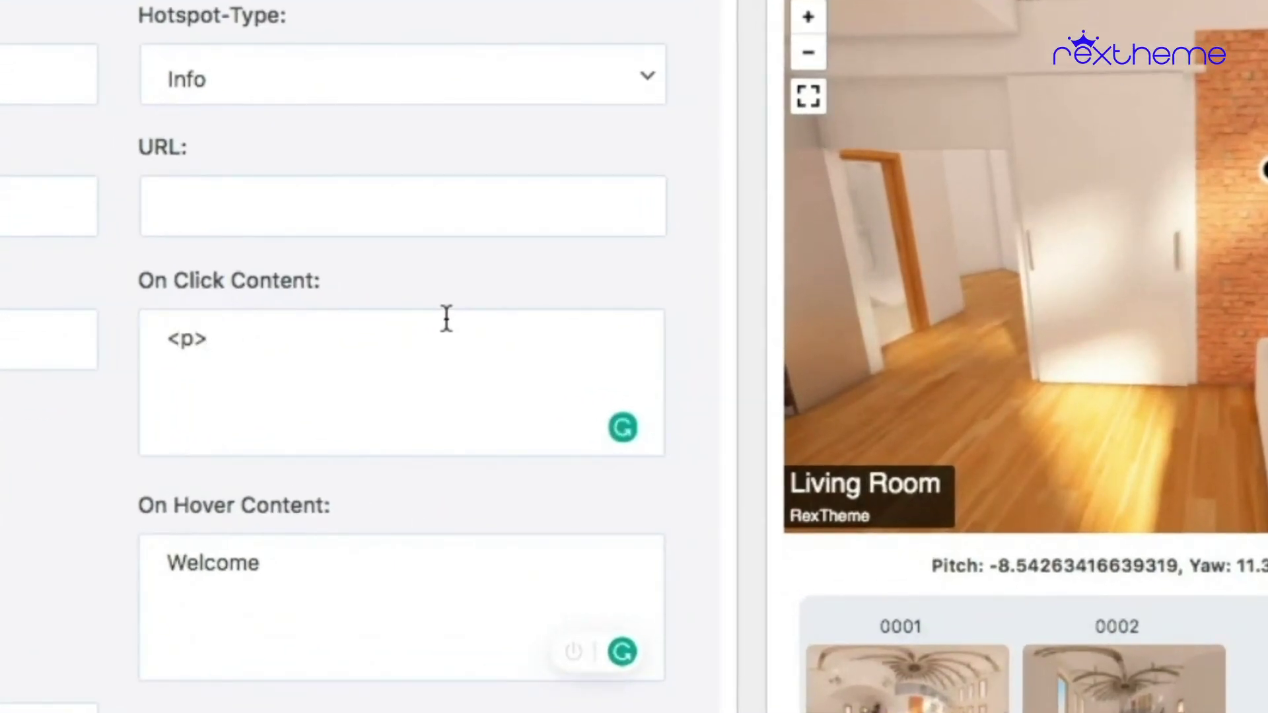
text(This house)
text(is on sale)
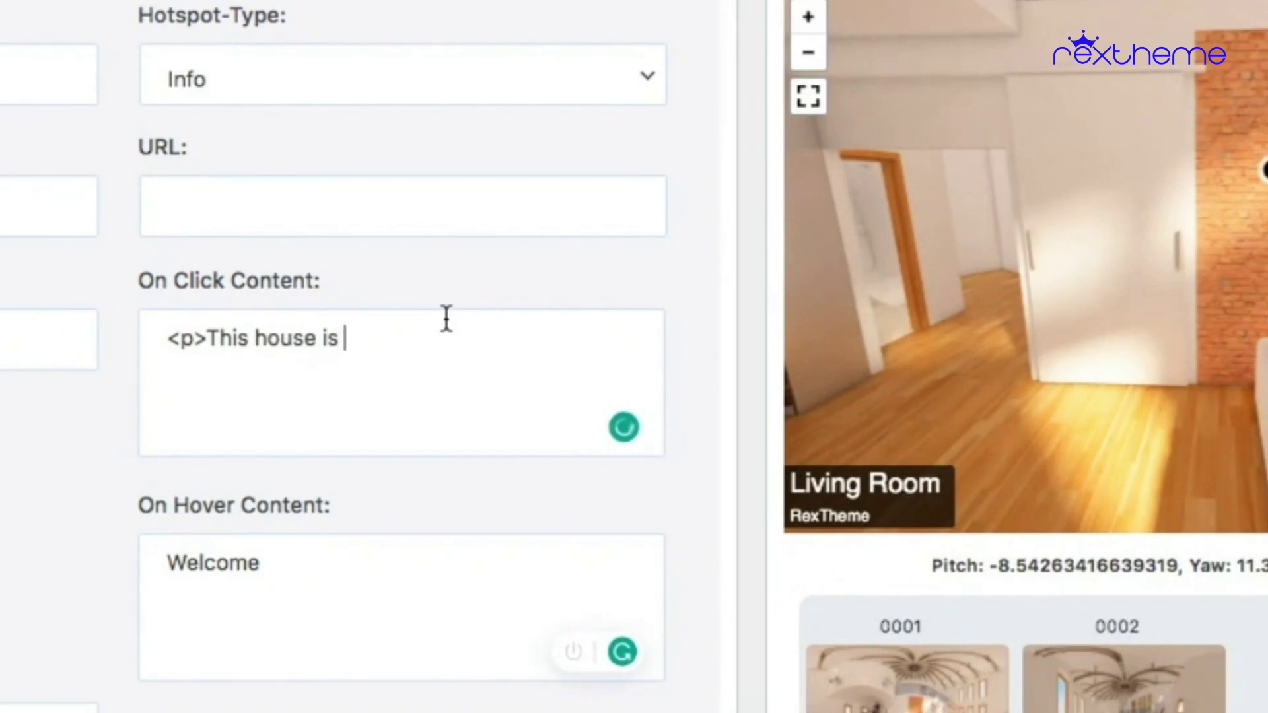
text(</p>)
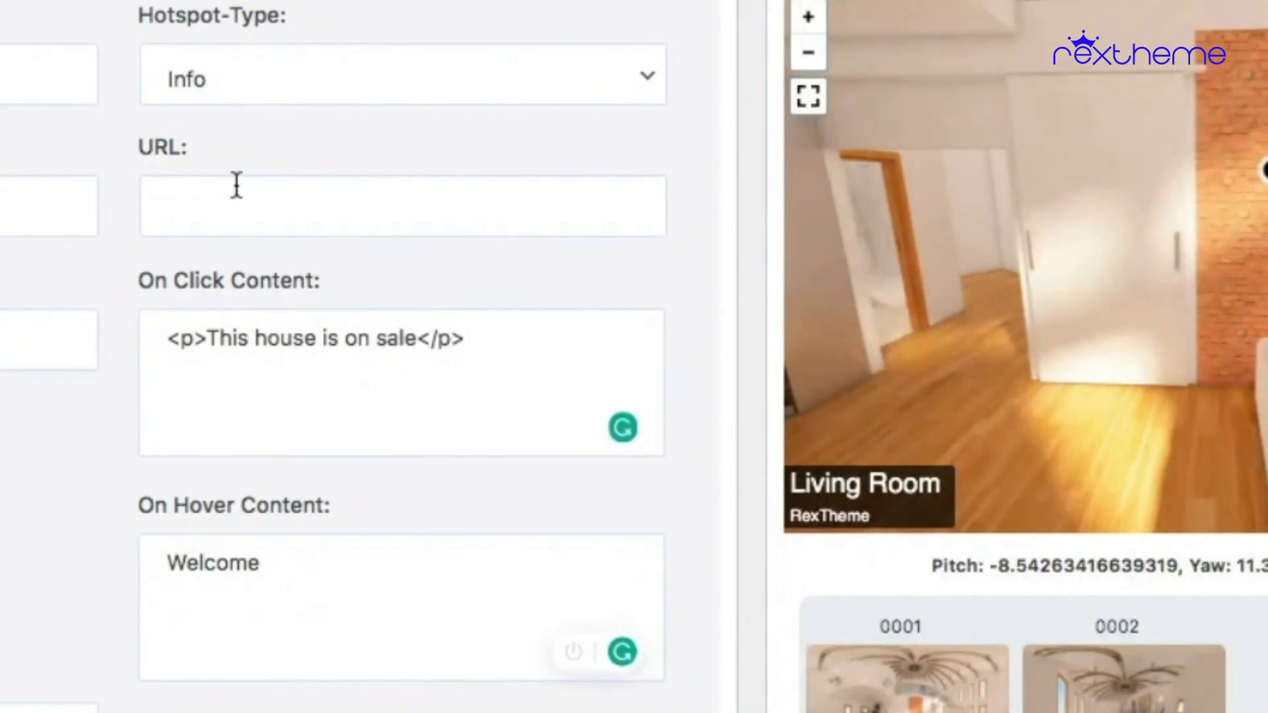
click(285, 186)
text(https:/)
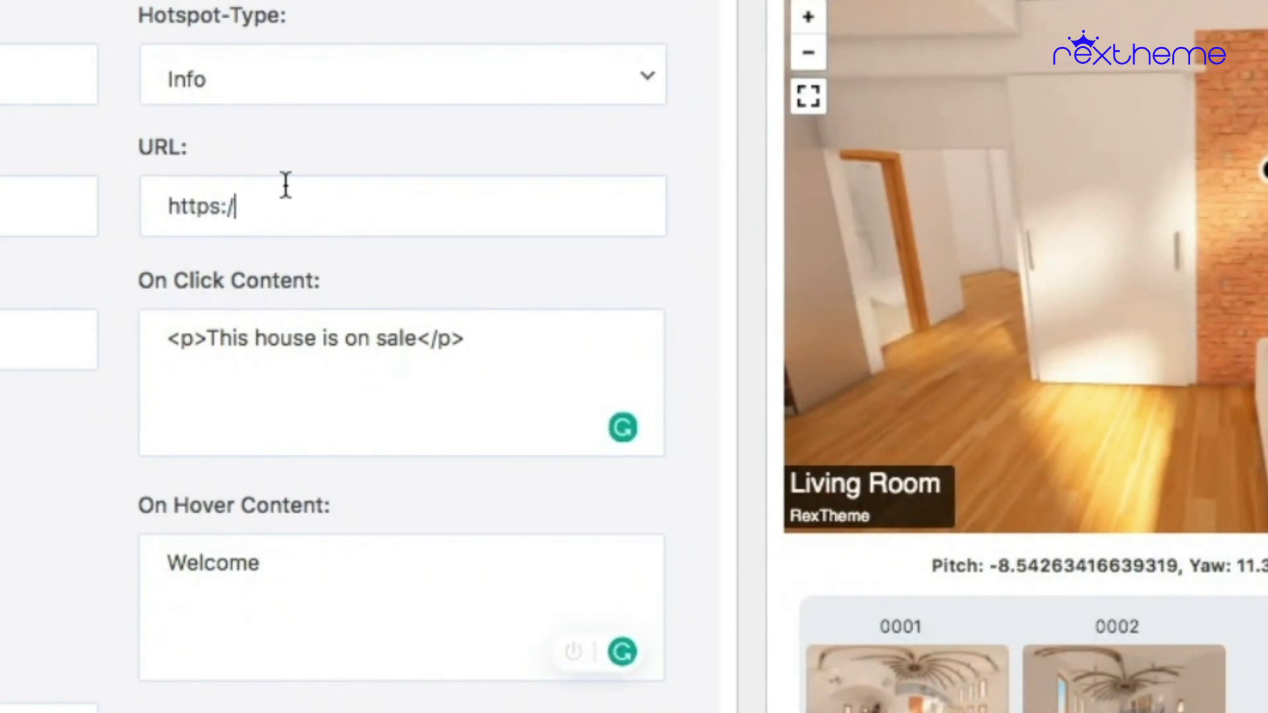
text(/rextheme.com)
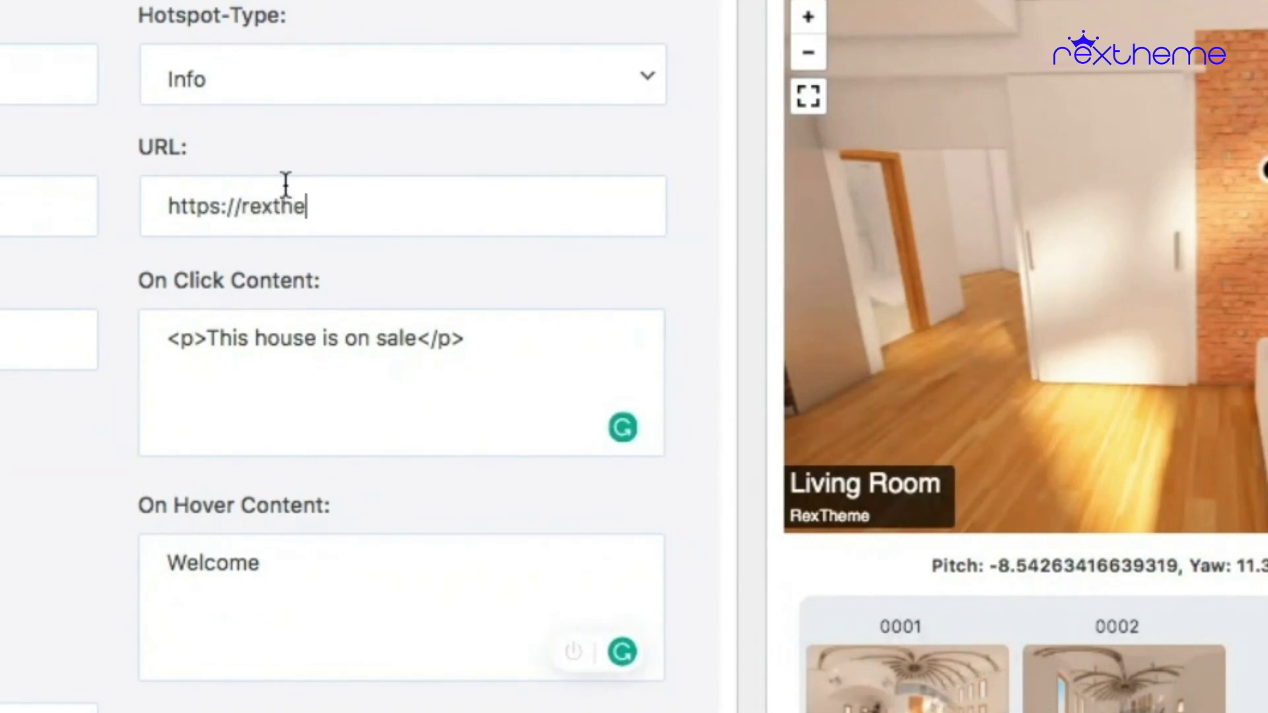
text(/wpvr)
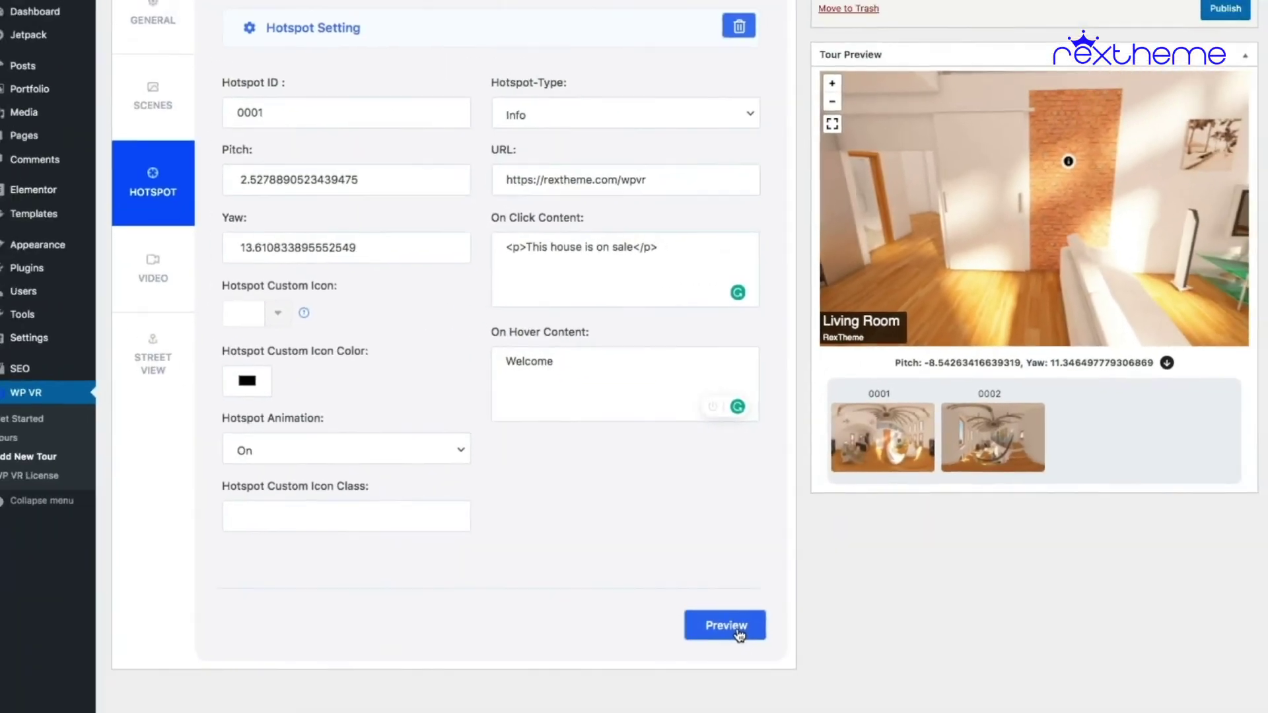
Try to preview the tour with both a URL and On Click Content set on the brick wall hotspot
click(733, 624)
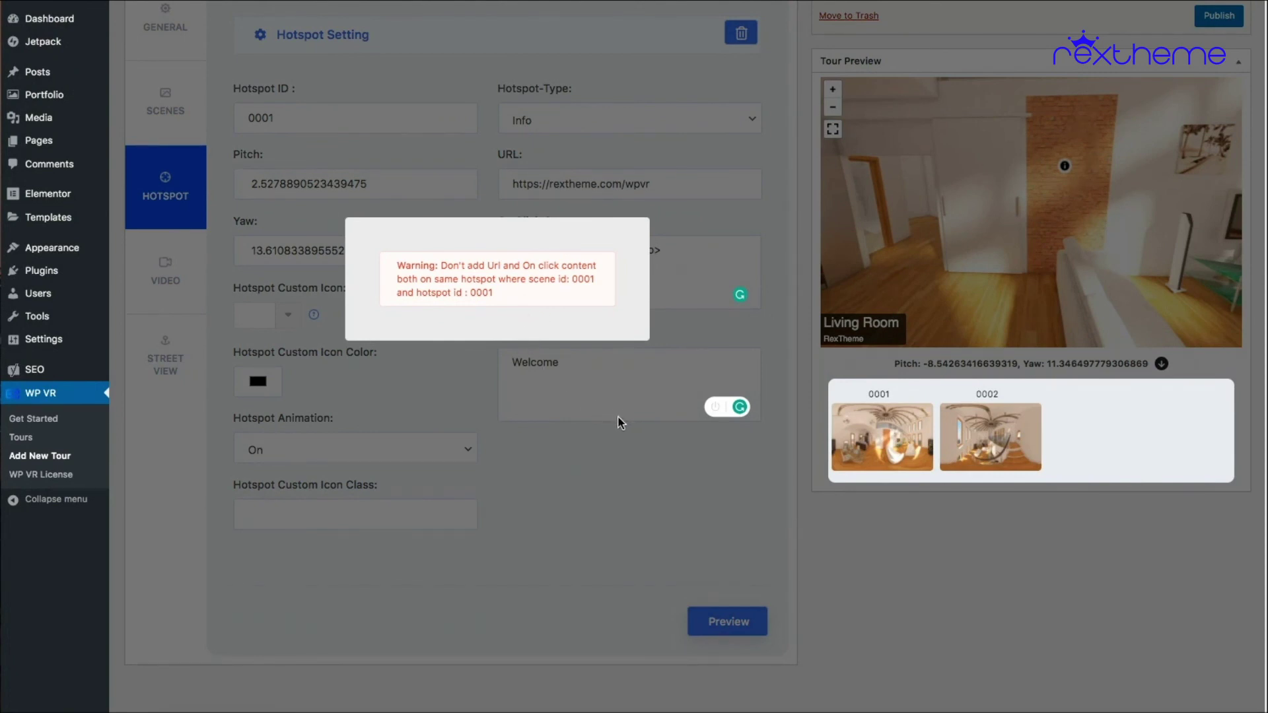
click(589, 453)
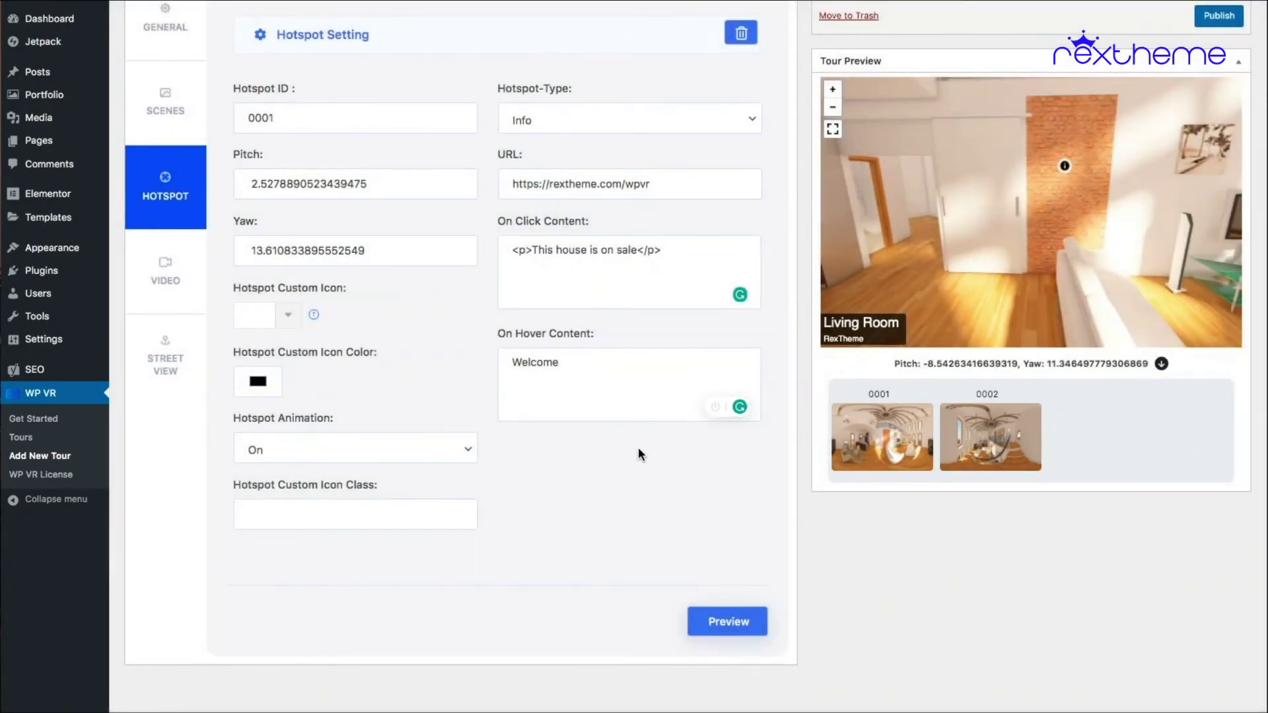
scroll(638, 448, up, 3)
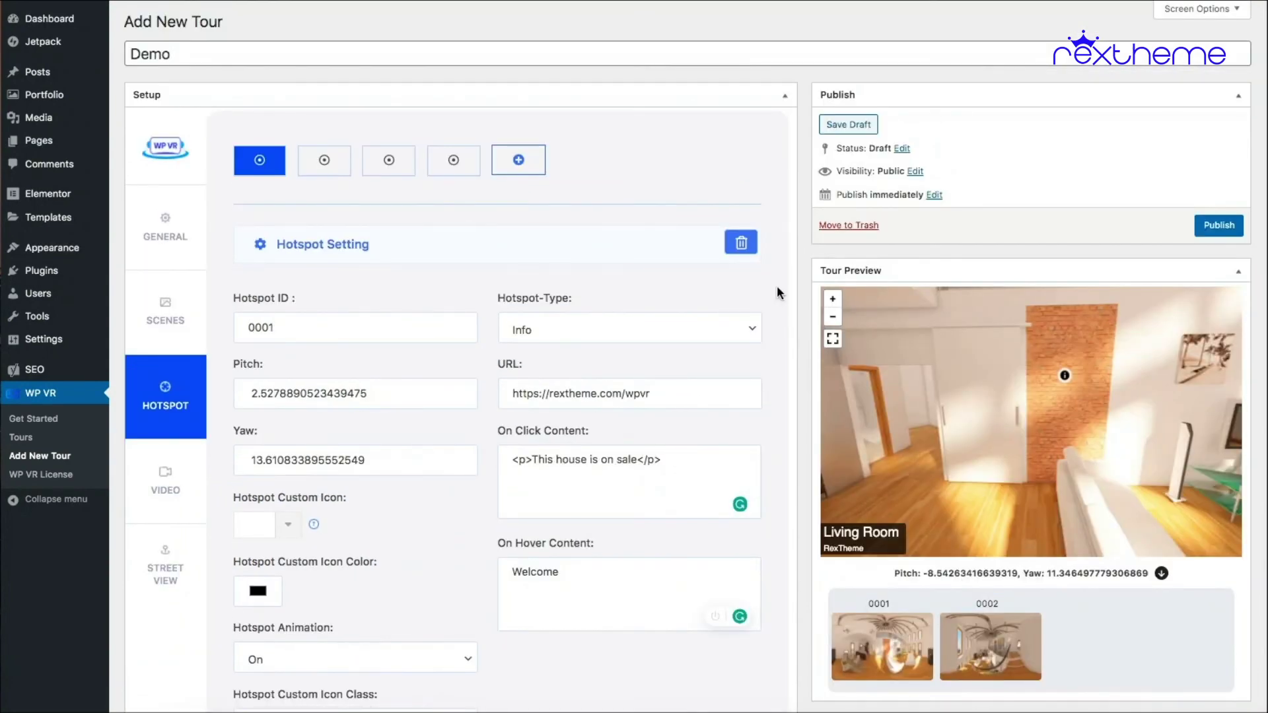